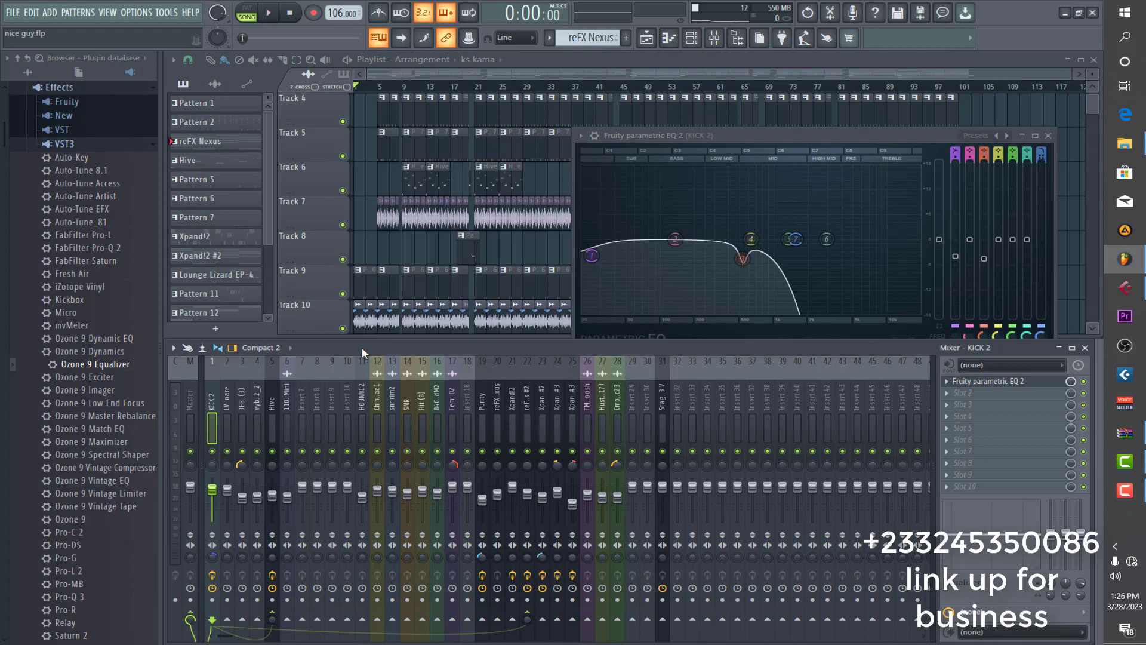
Play the song and check the mixer signals of the Temple Block 02 and 110 African Shaker tracks.
key(space)
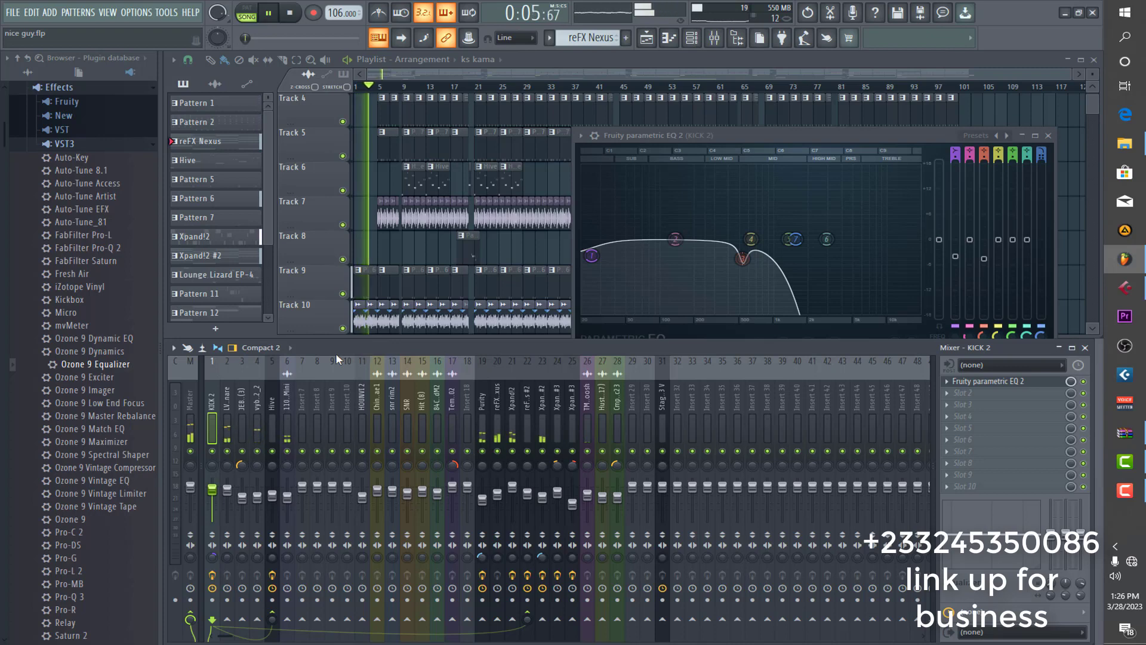
scroll(448, 258, down, 7)
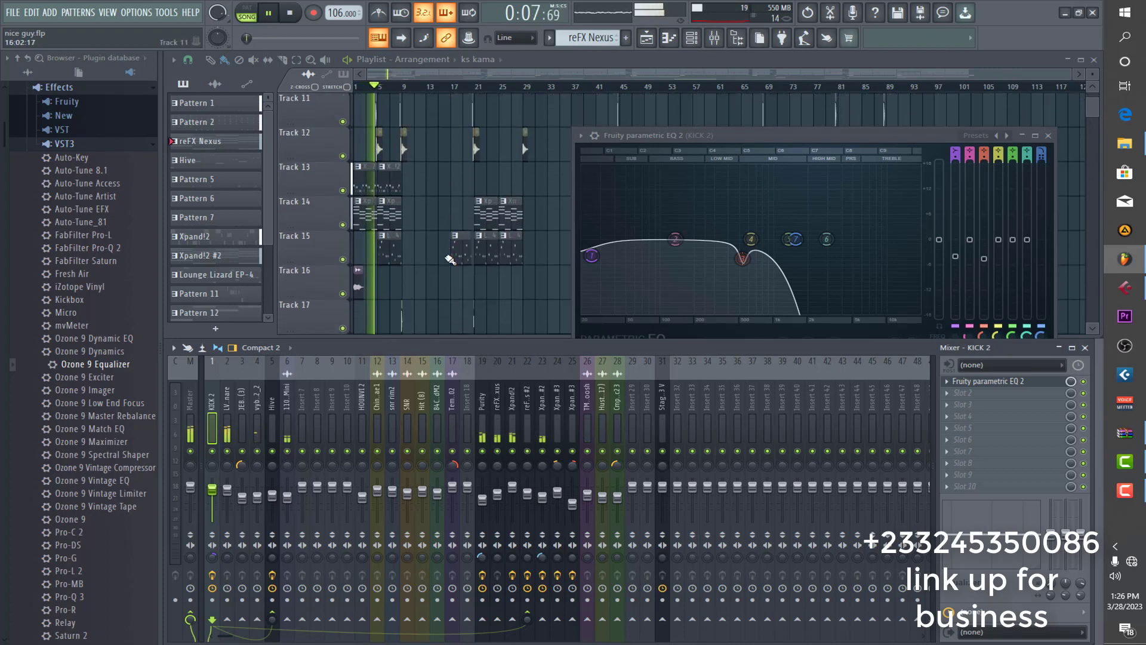
scroll(449, 259, up, 4)
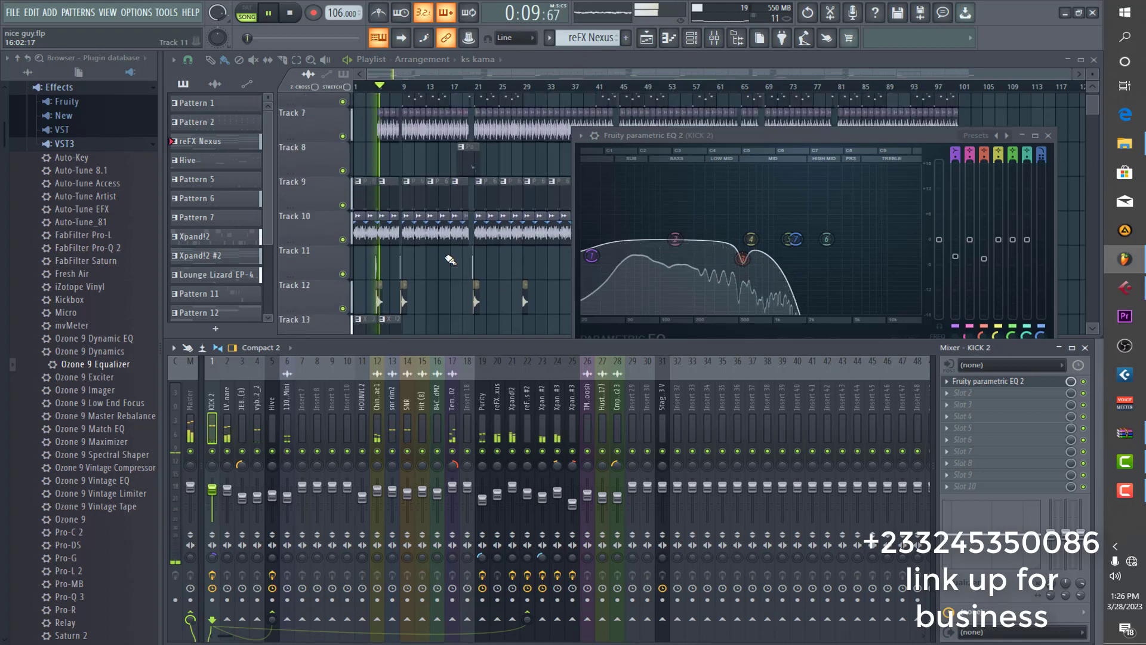
scroll(449, 259, up, 2)
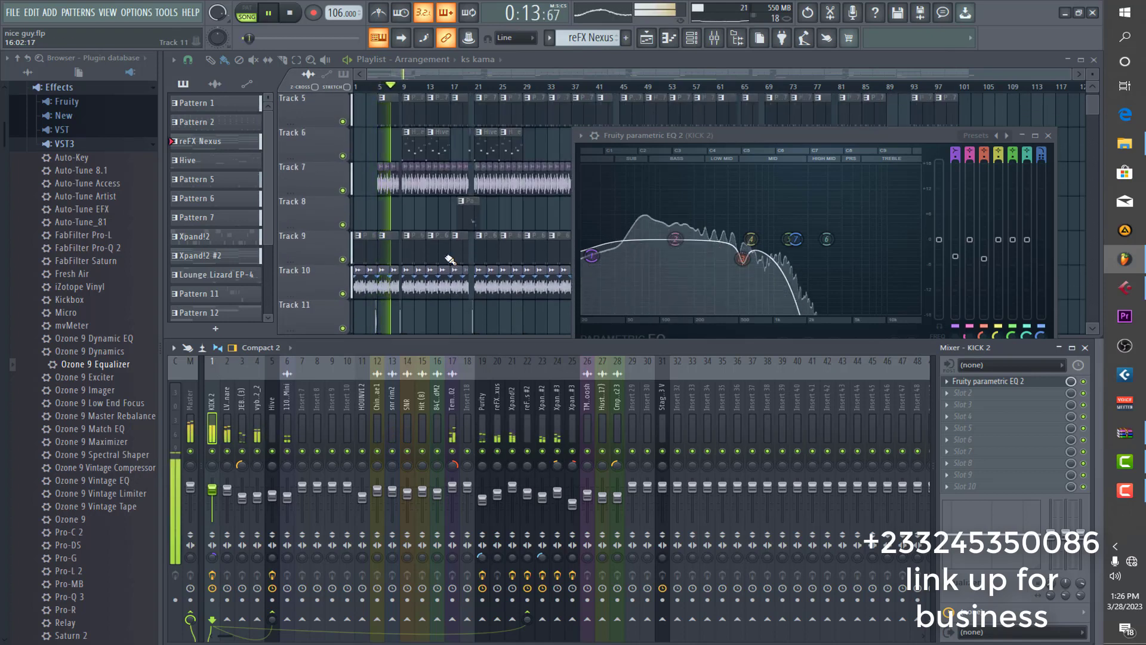
click(454, 440)
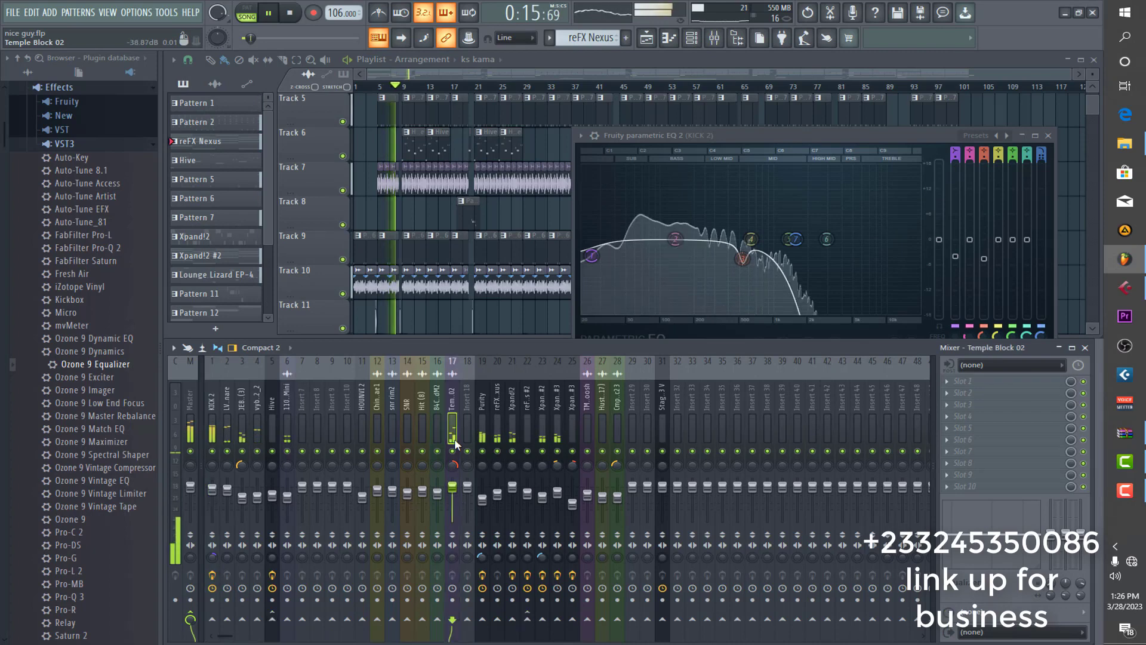
click(281, 435)
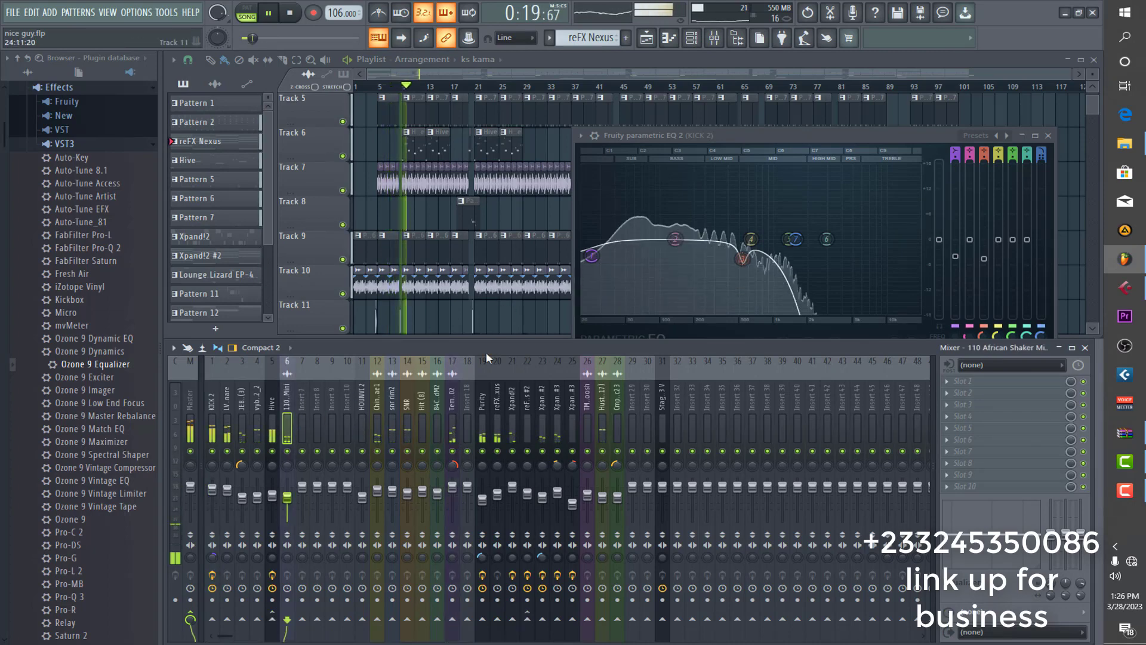
Show the Purity track's Fruity parametric EQ 2 beside the KICK 2 equalizer to compare their curves.
click(483, 430)
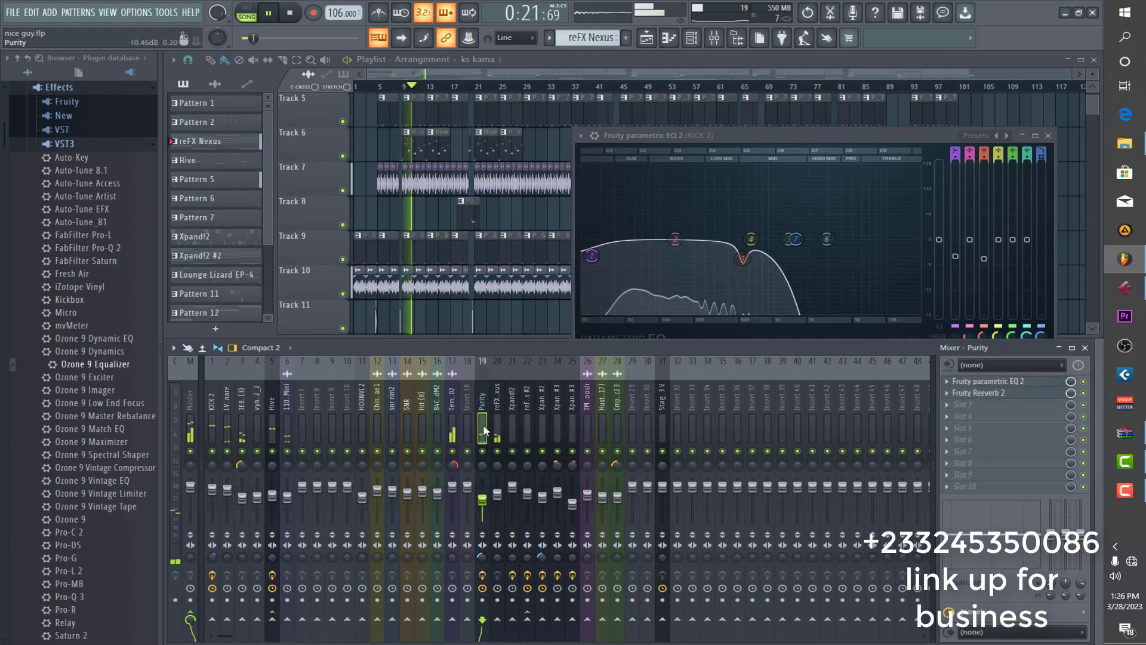
click(1009, 391)
click(1009, 391)
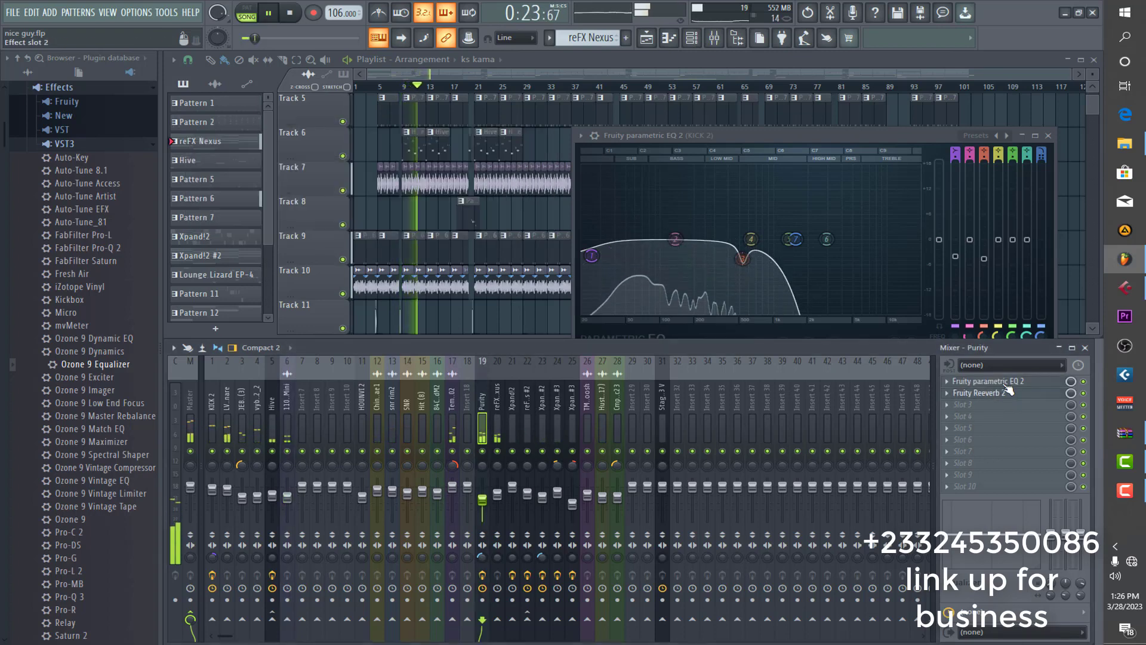
click(991, 381)
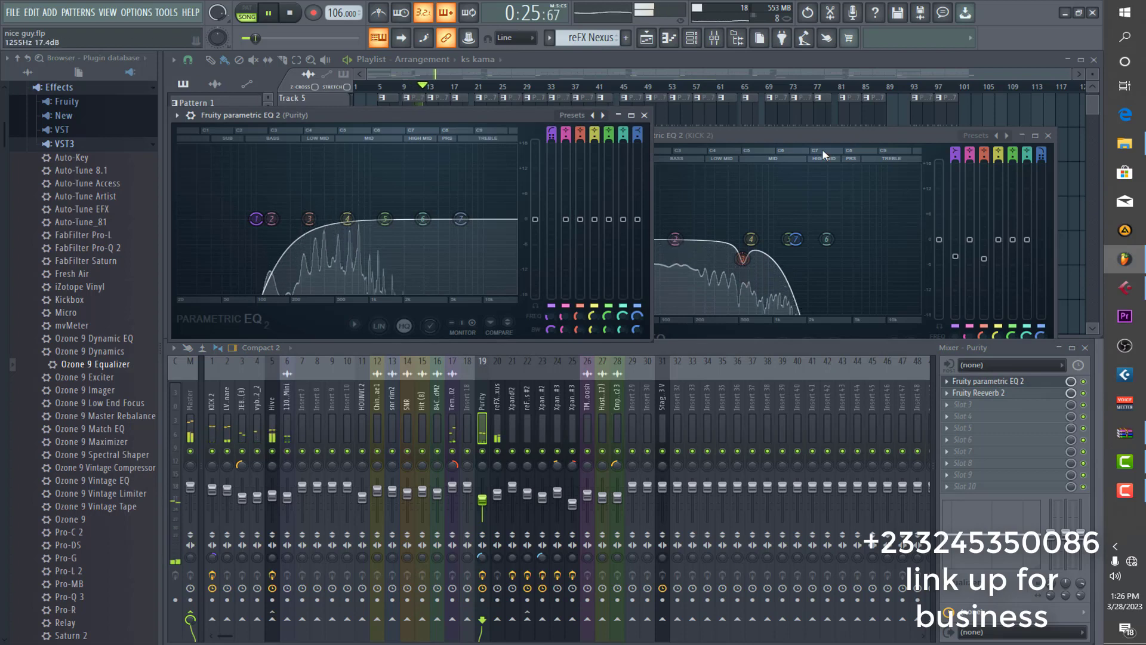
drag(820, 138, 851, 116)
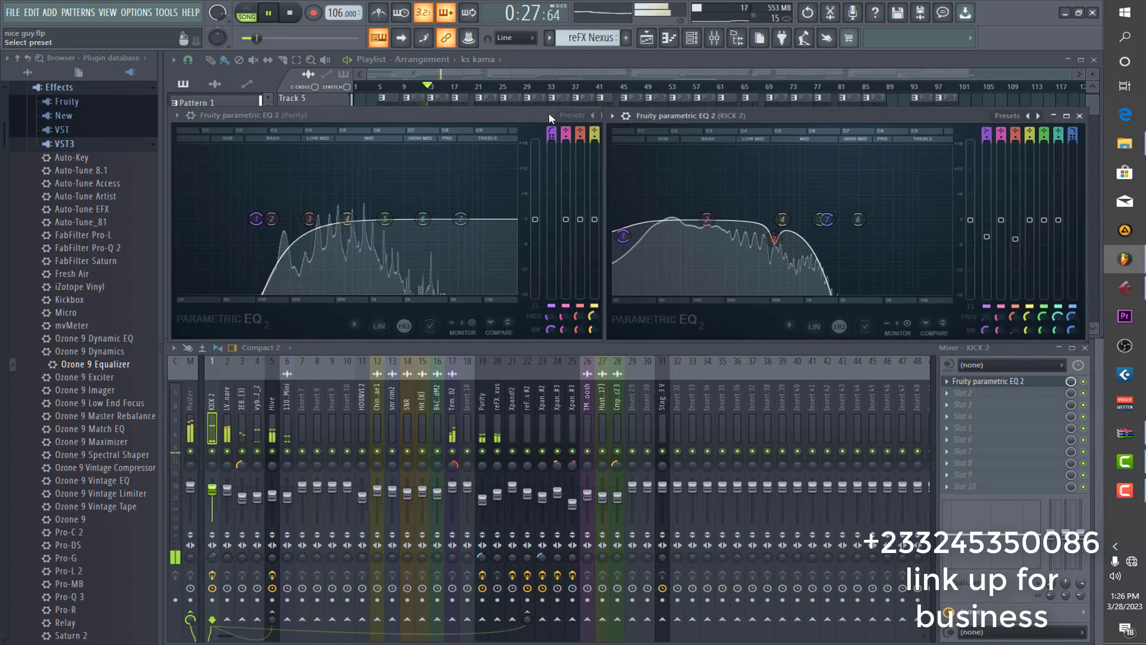
drag(512, 112, 508, 120)
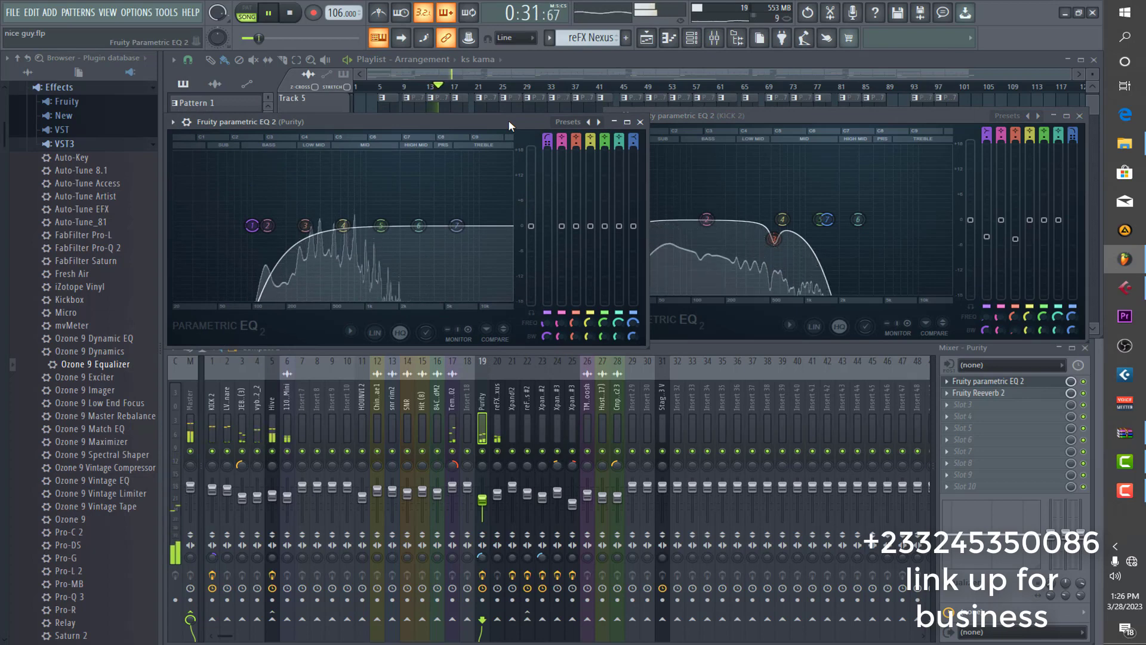
Select the Hive mixer track and check its Fruity Limiter.
click(273, 431)
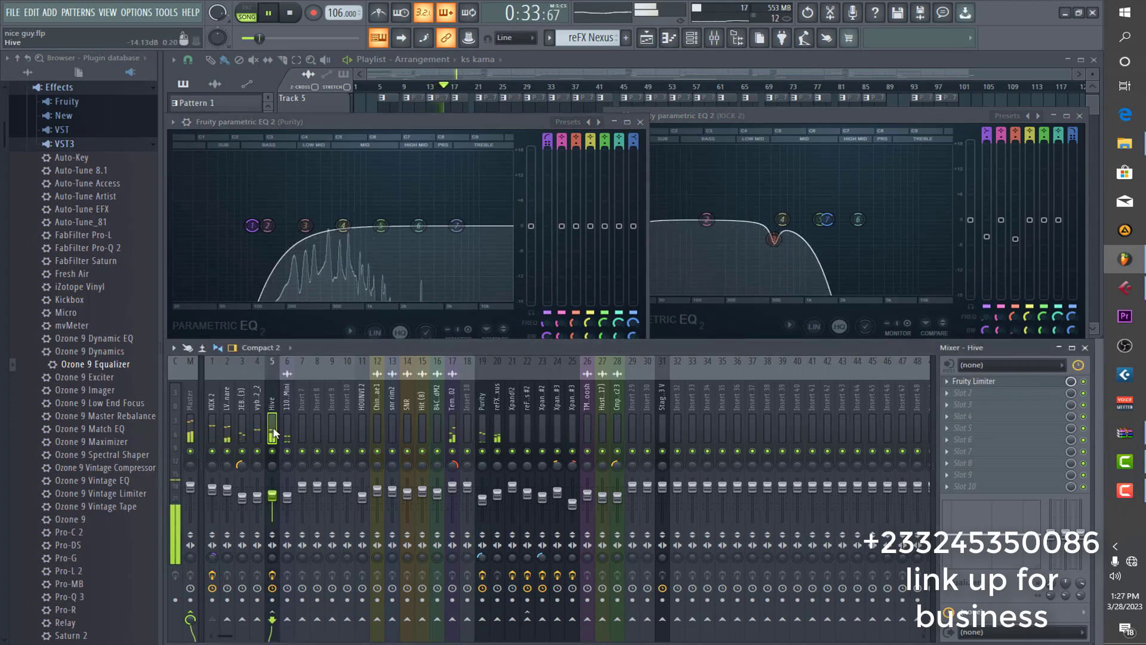
click(979, 381)
click(979, 380)
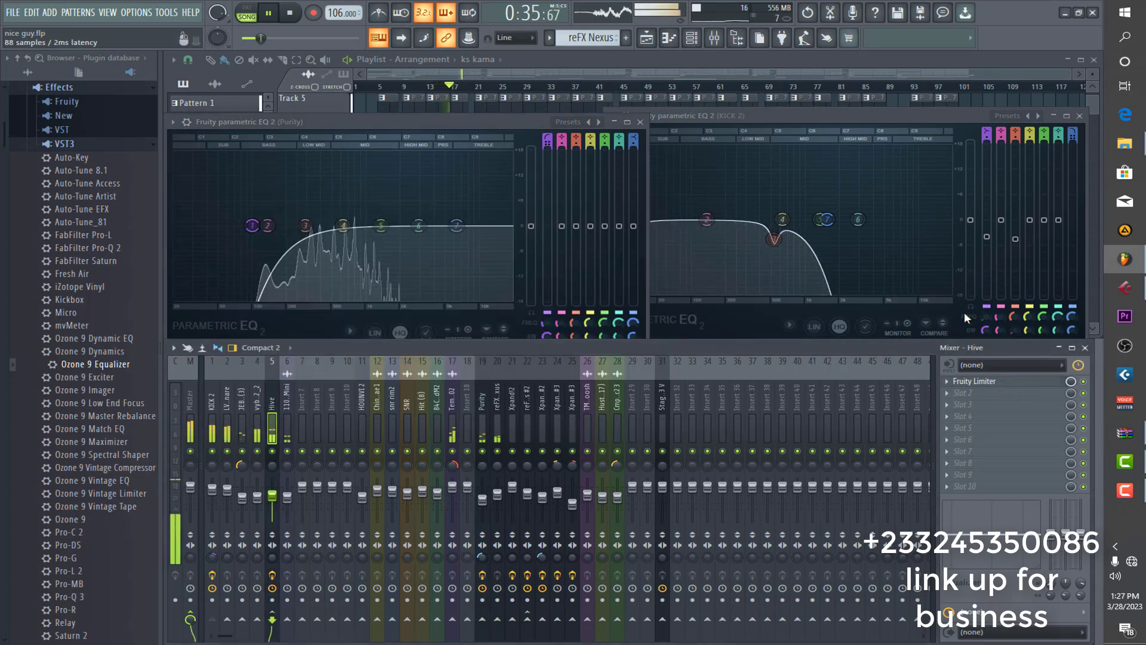
Close the equalizer windows of the KICK 2 and Purity tracks.
click(1079, 116)
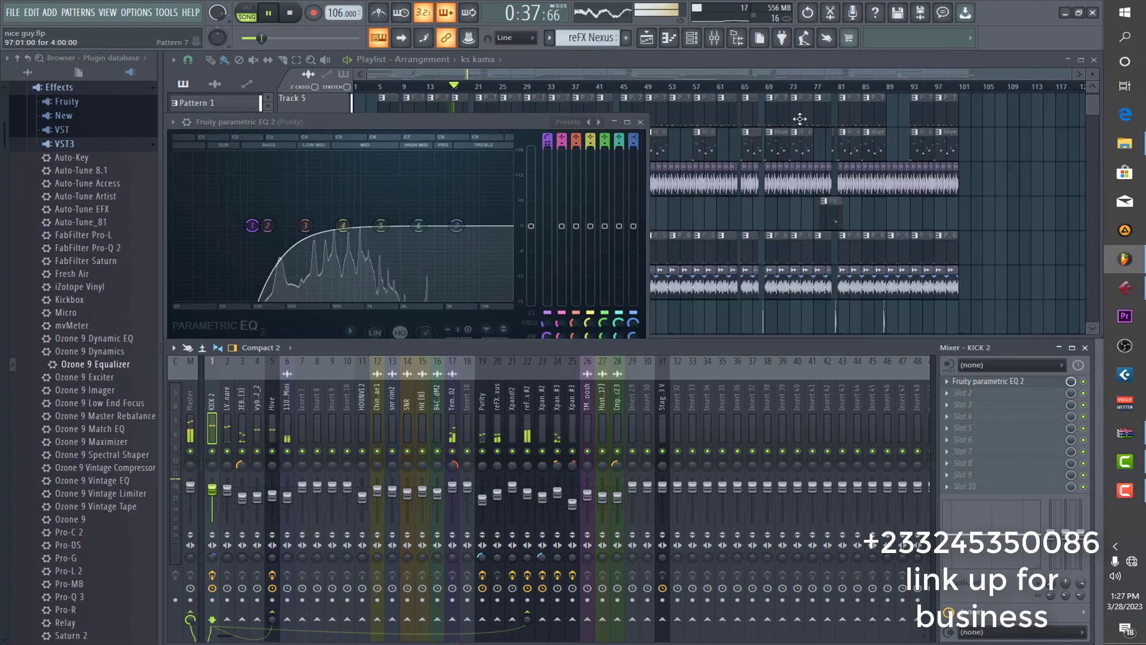
drag(518, 122, 932, 73)
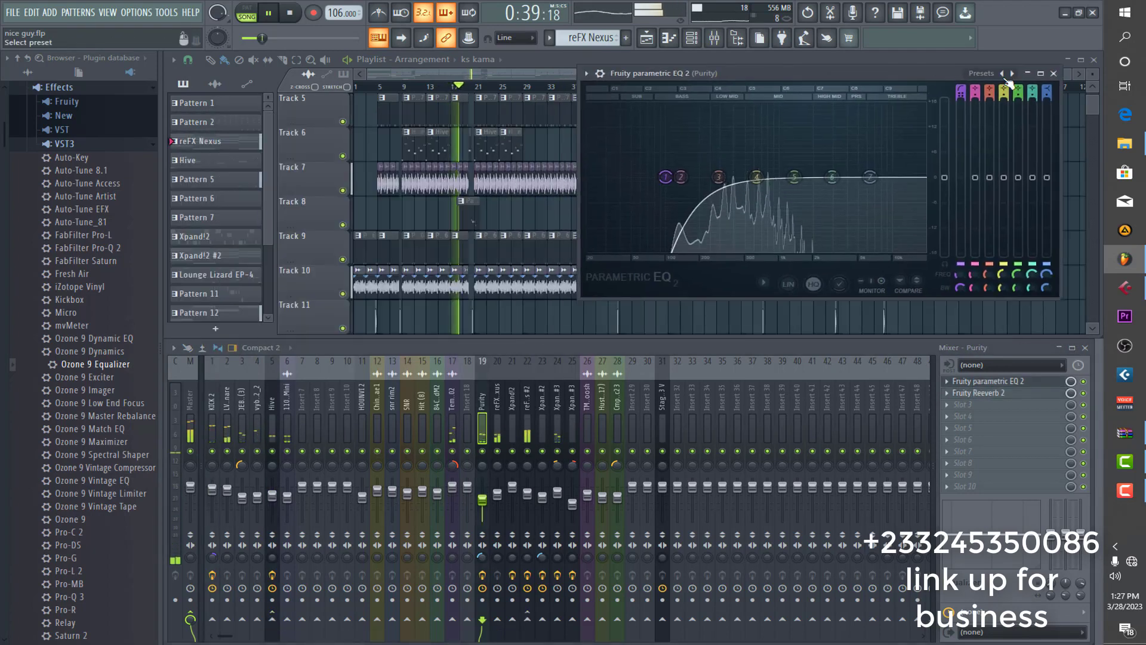
click(1054, 73)
Inspect the Fruity Reeverb 2 settings on the Purity track and close the effect window.
click(993, 394)
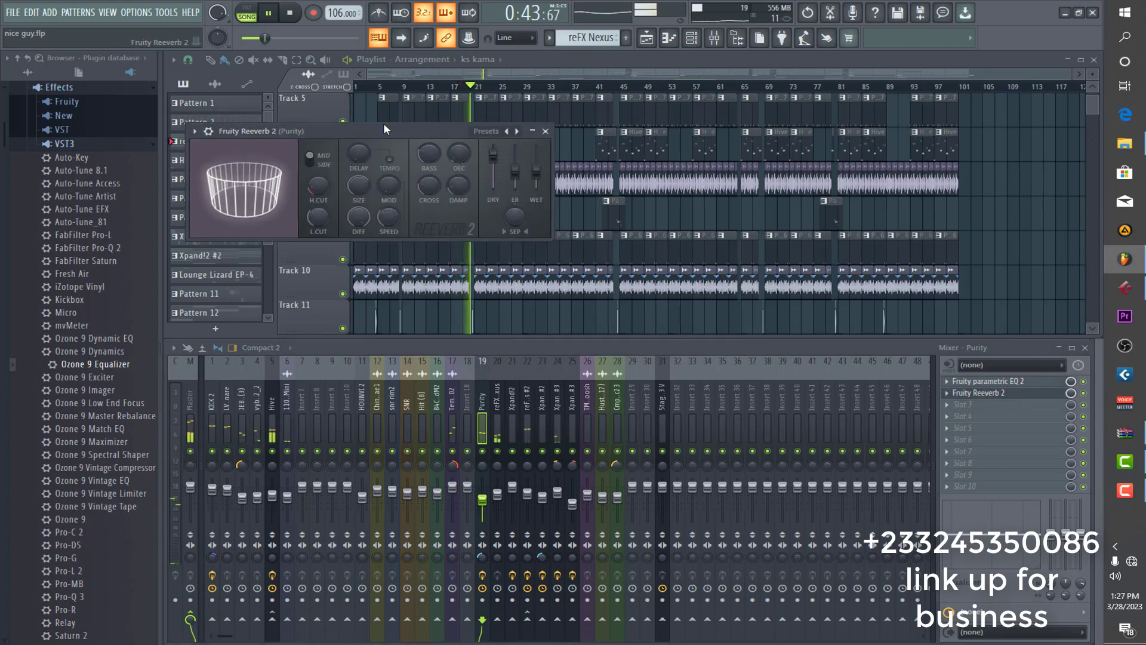
drag(361, 126, 460, 149)
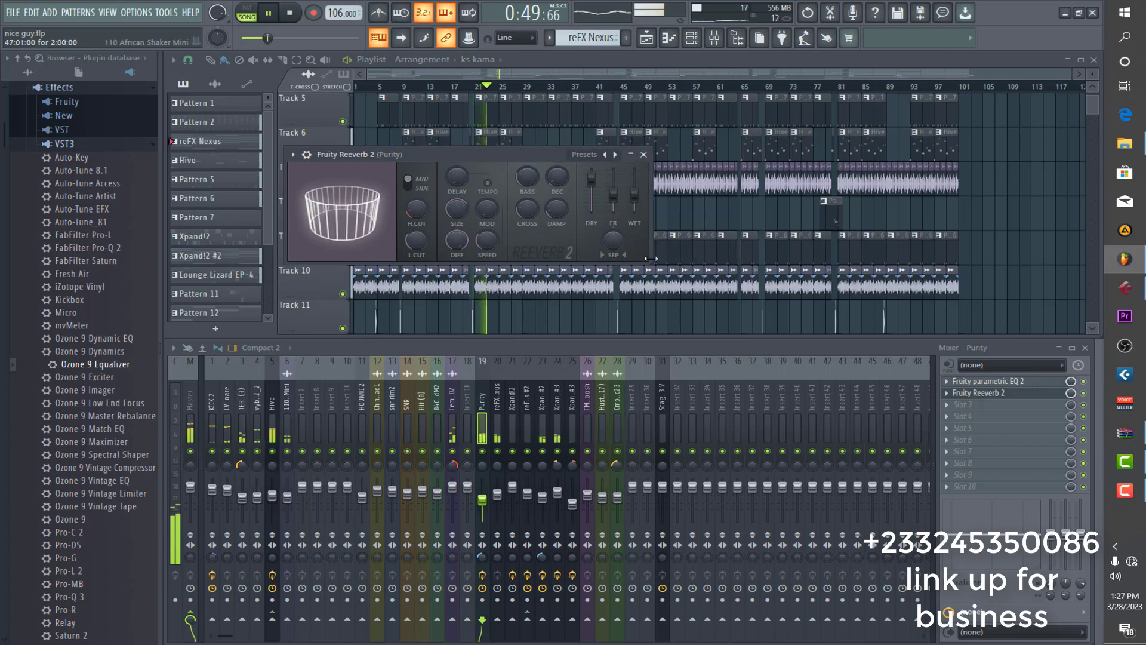
drag(534, 157, 873, 176)
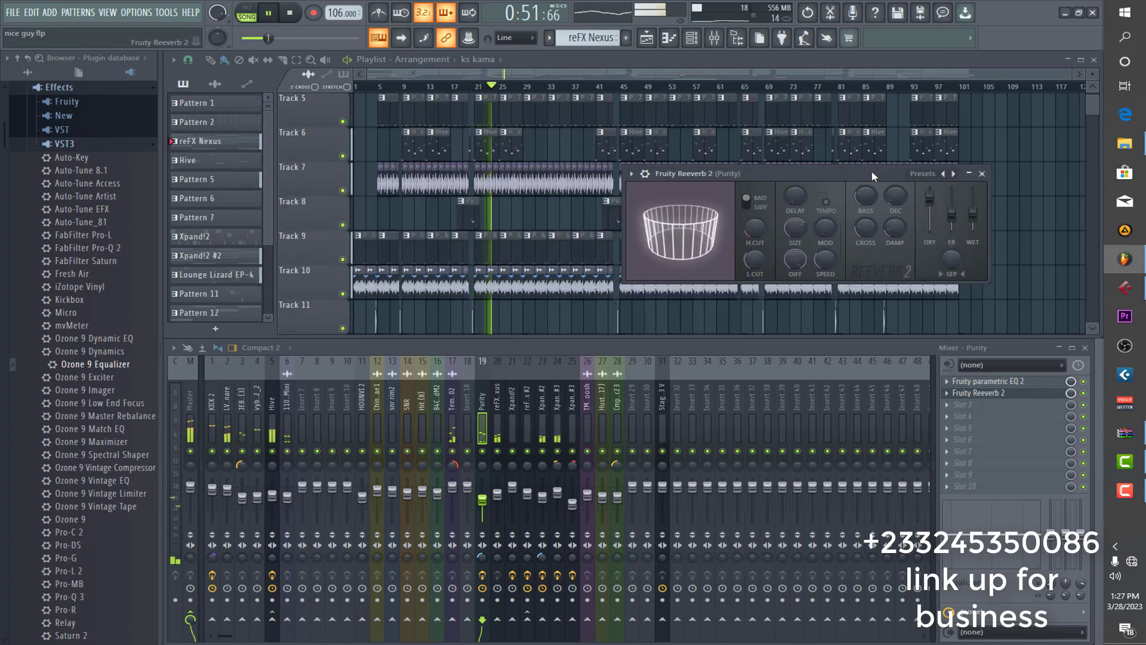
click(982, 173)
Look through the playlist arrangement's tracks and stop the song playback.
scroll(955, 234, down, 3)
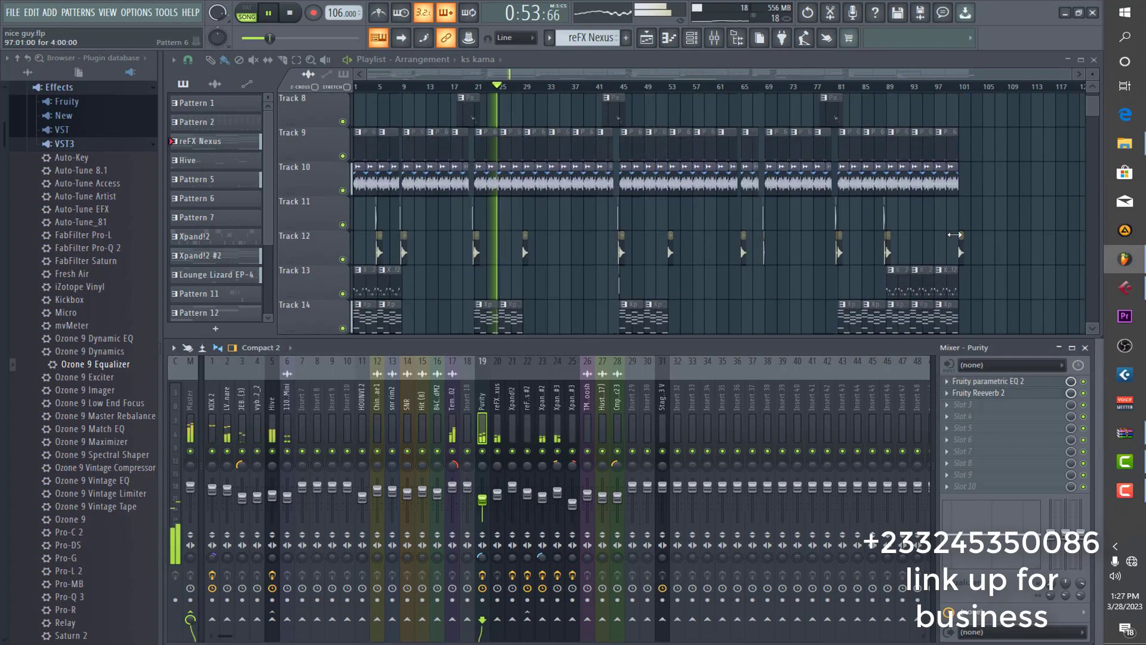
scroll(955, 235, down, 3)
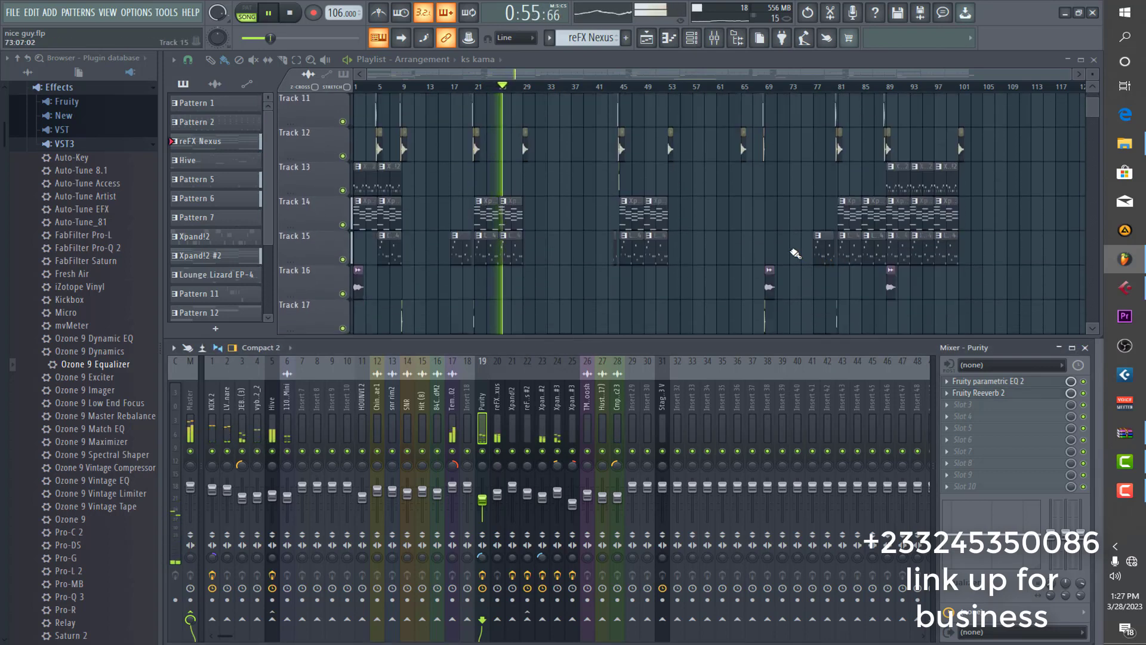
scroll(796, 254, up, 10)
key(space)
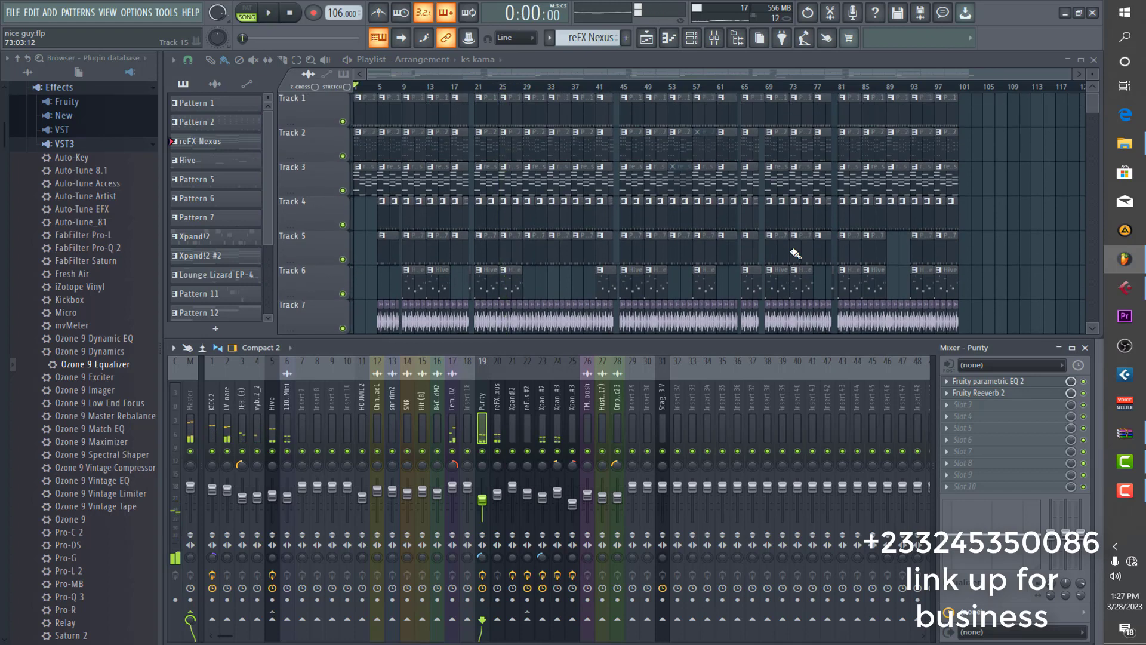
scroll(759, 223, down, 4)
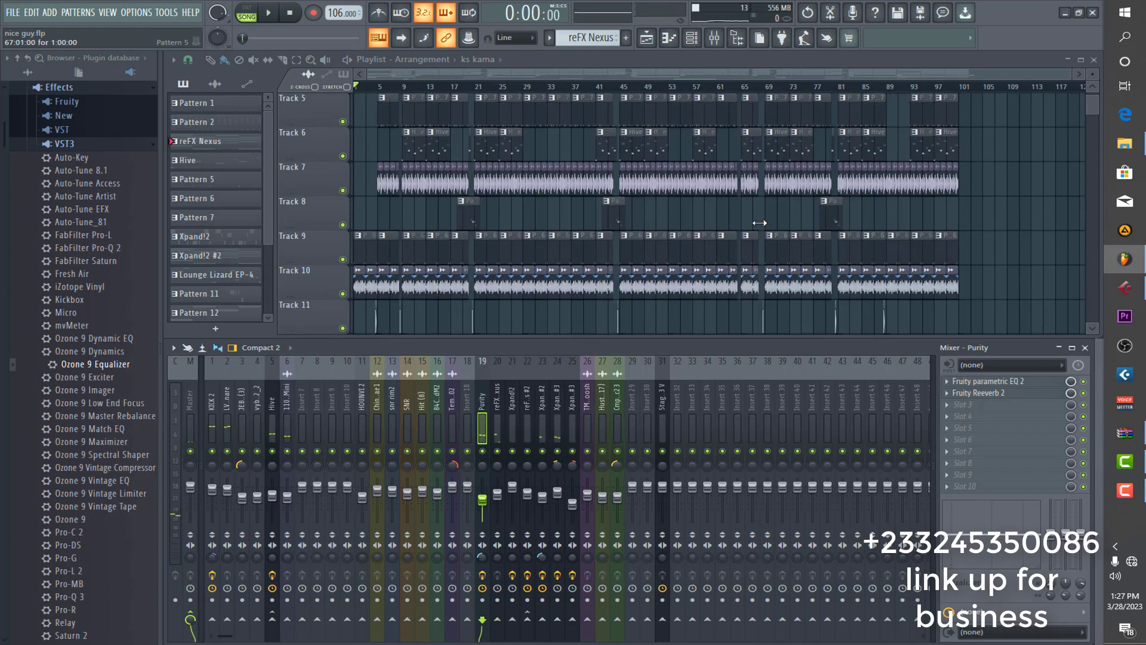
scroll(760, 223, down, 3)
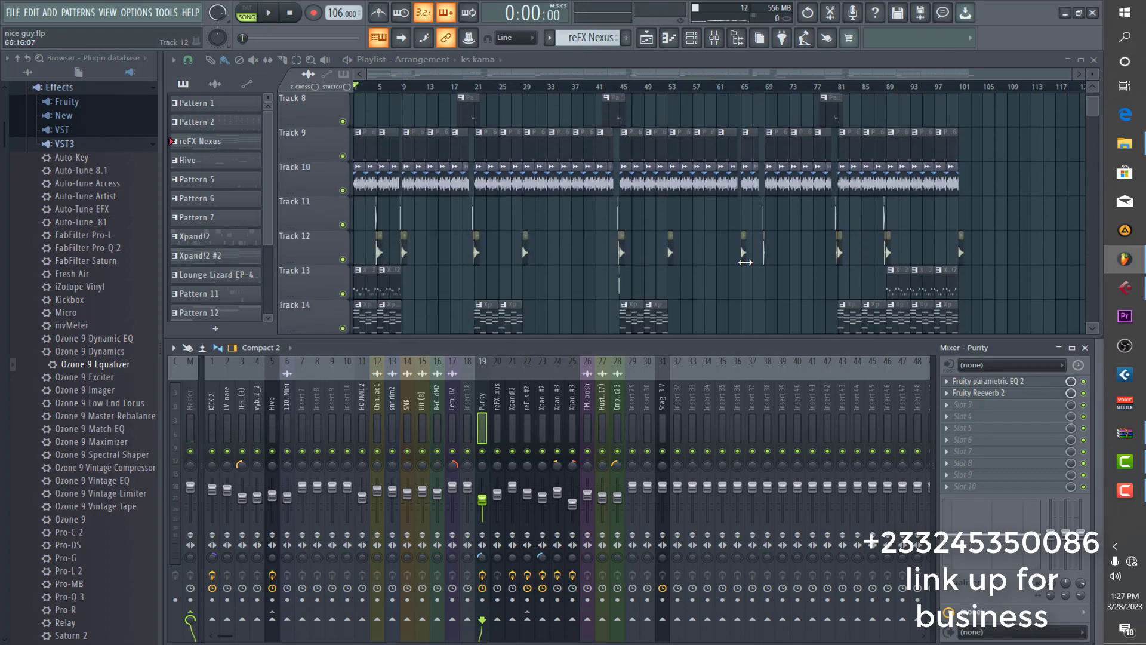
Maximize the mixer and select the playlist section from bar 21 to bar 29 across all tracks.
double_click(713, 346)
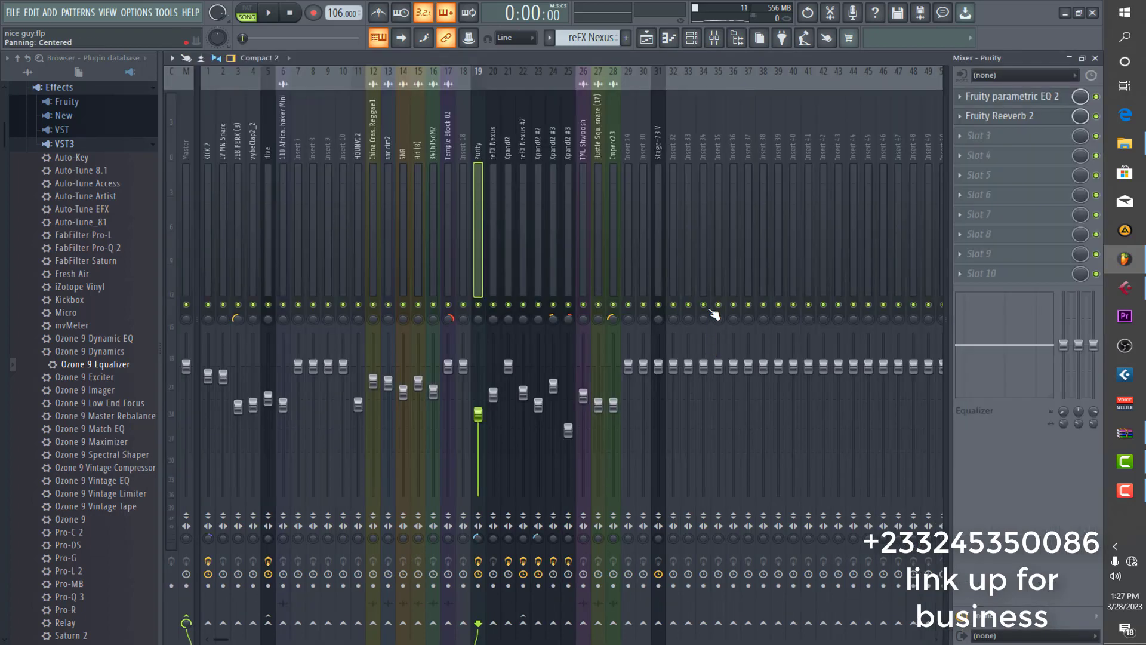
click(647, 37)
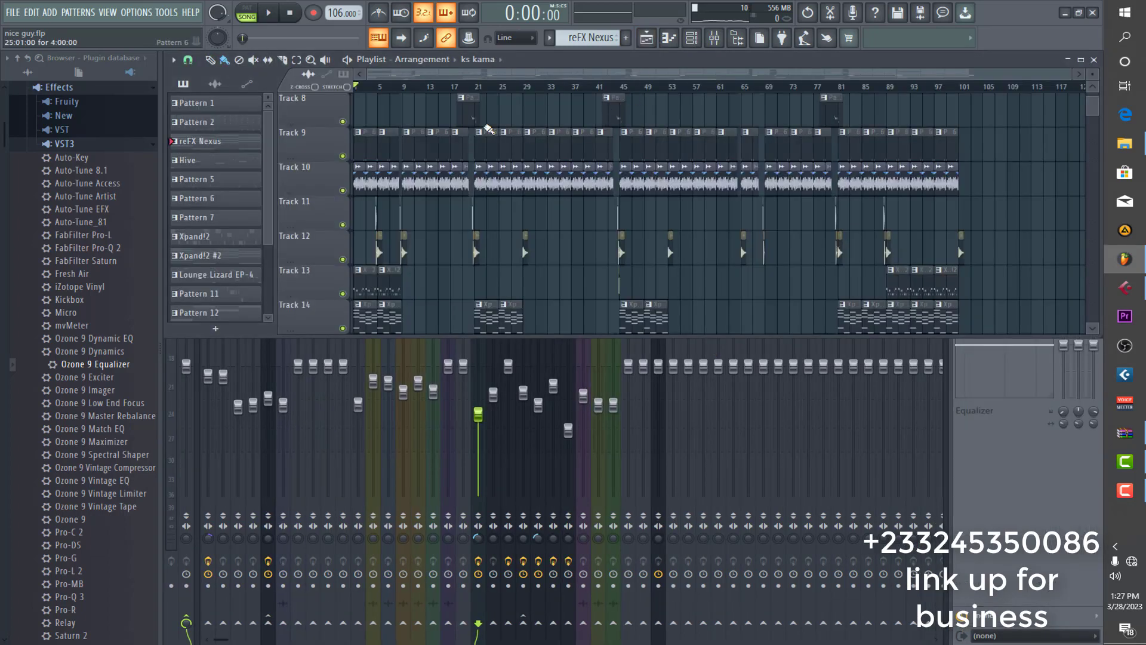
scroll(486, 135, up, 7)
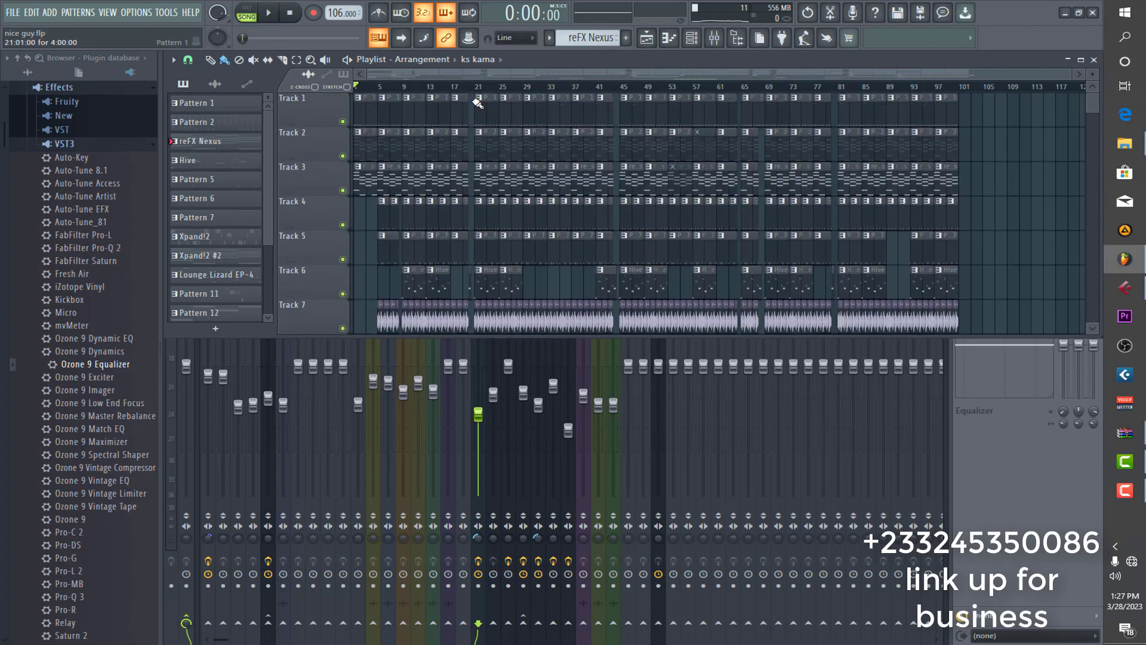
scroll(477, 95, up, 1)
drag(475, 88, 532, 178)
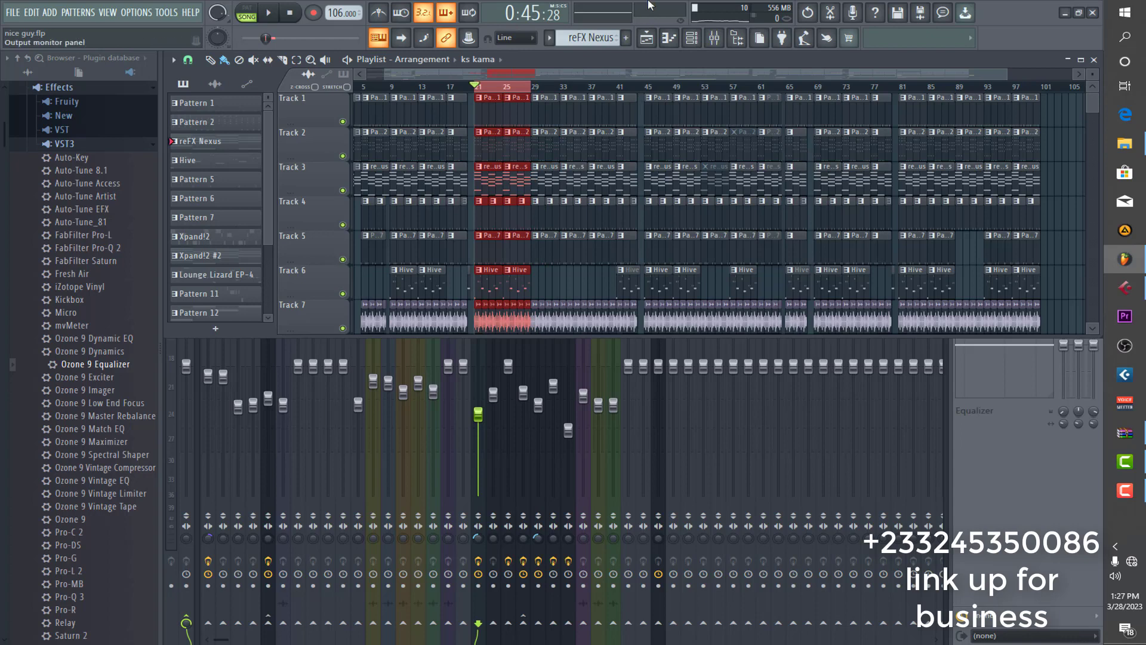
Bring back the mixer, review each channel's mixer track assignment in the channel rack, and close the rack.
click(715, 41)
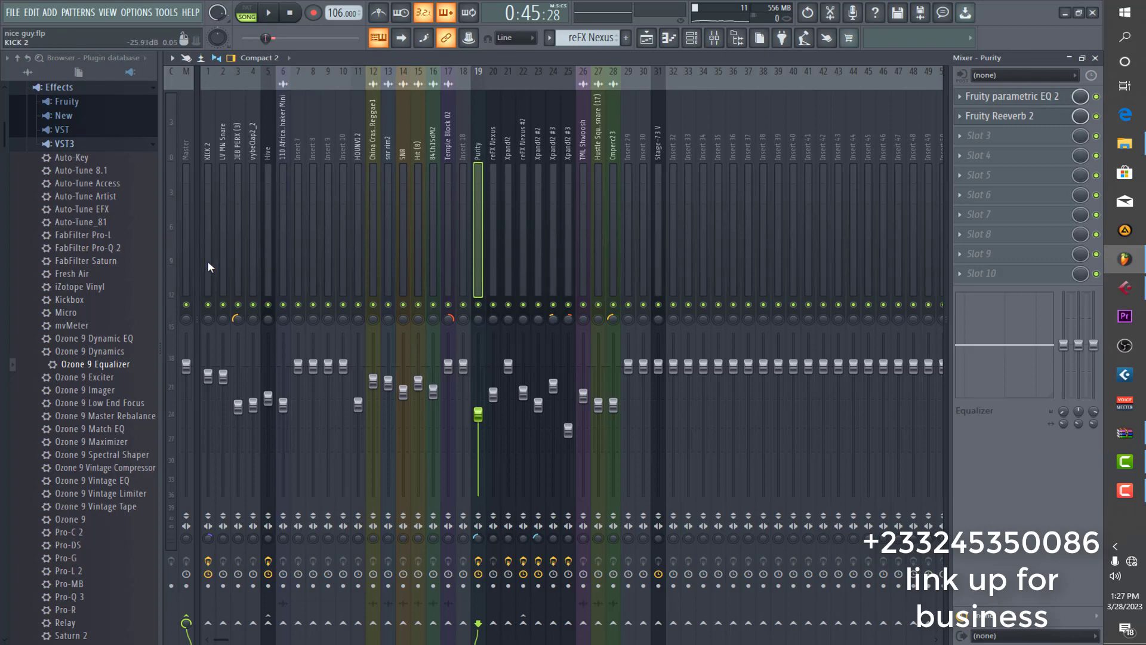
click(692, 38)
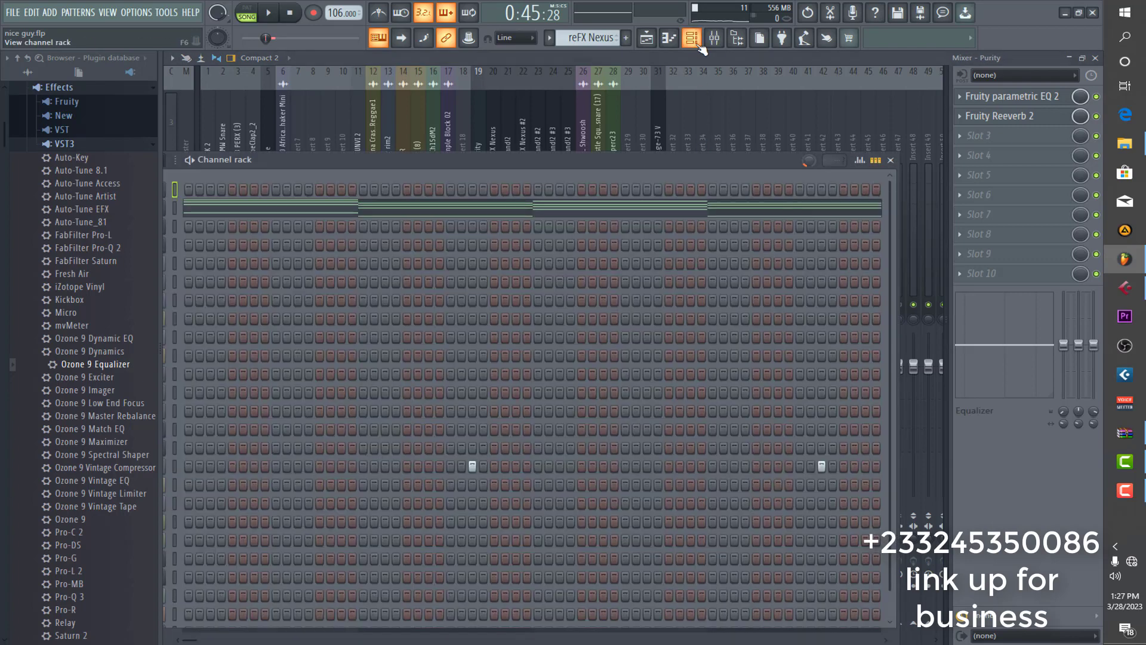
drag(496, 166, 622, 141)
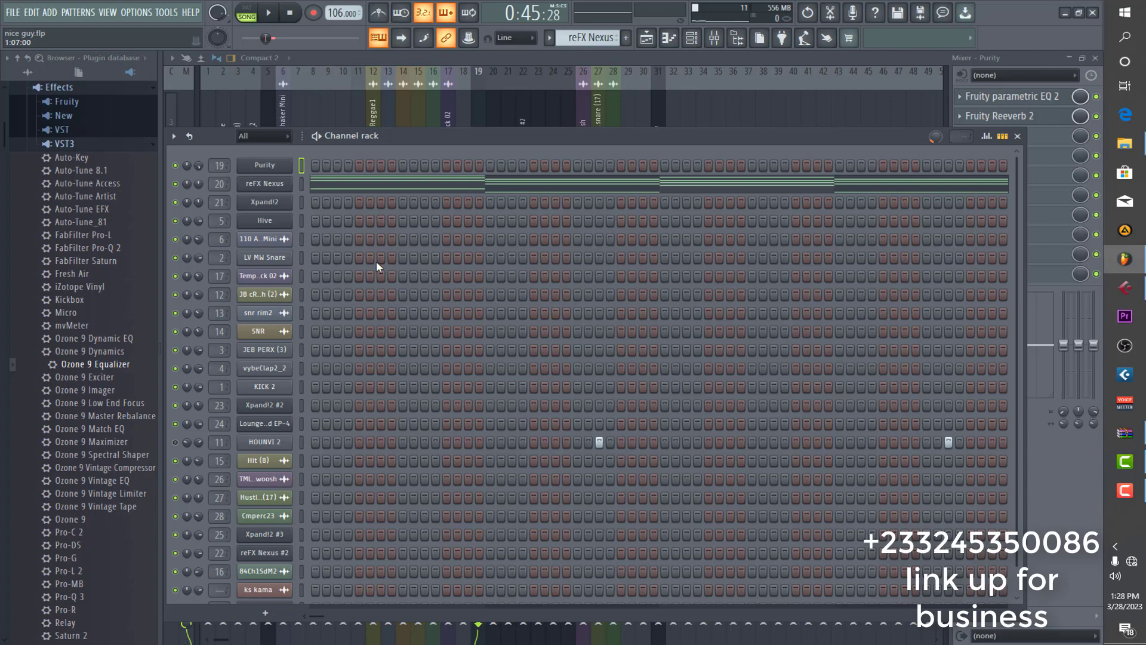
scroll(377, 263, down, 1)
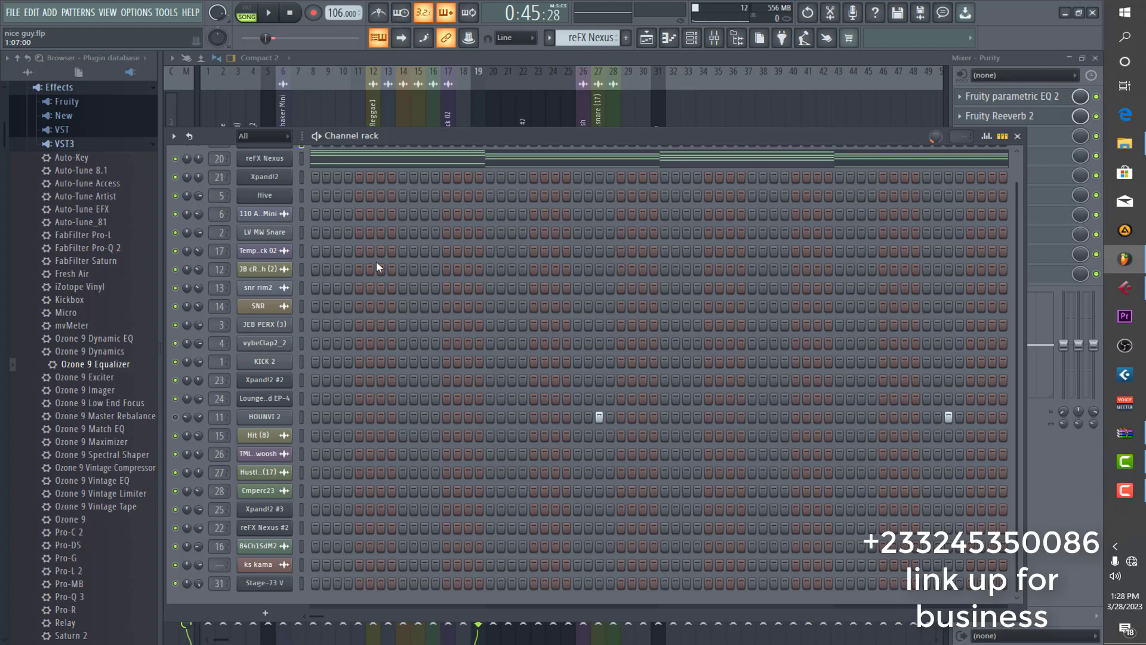
scroll(376, 263, up, 2)
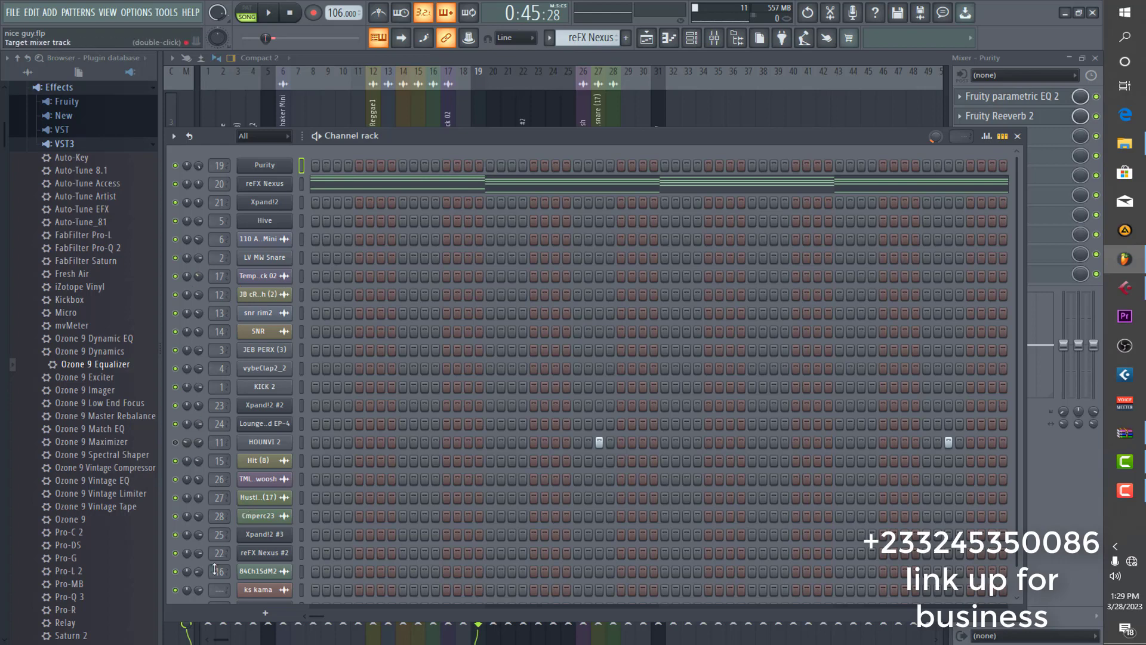
click(1018, 136)
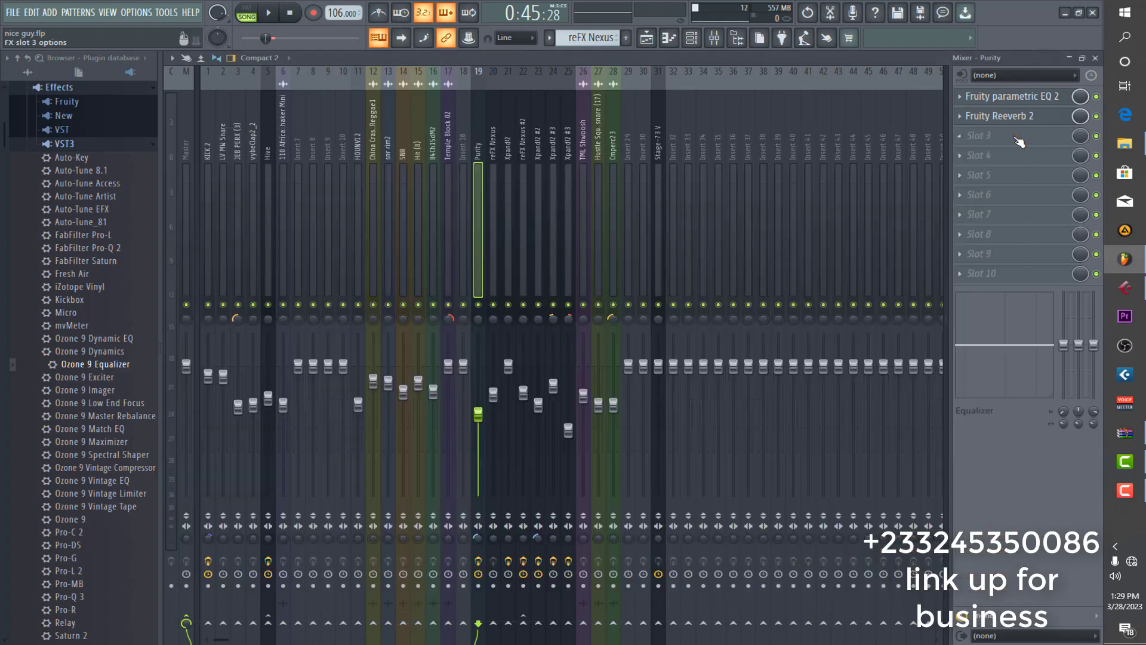
Play the selected playlist section and select the Master track in the mixer.
click(270, 13)
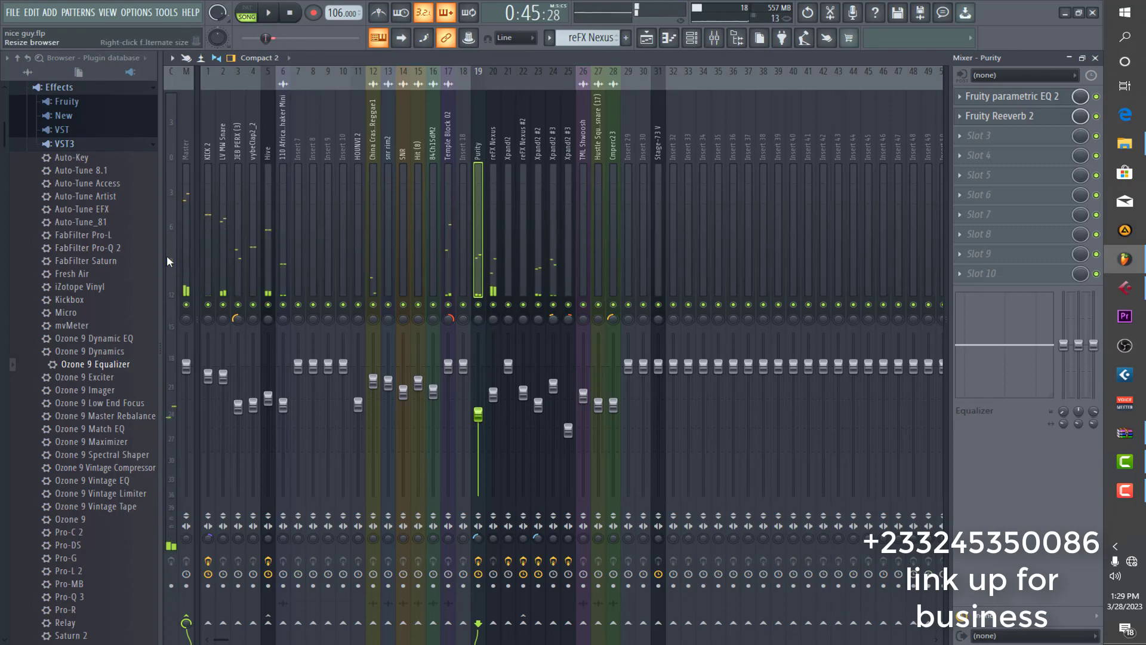
click(182, 257)
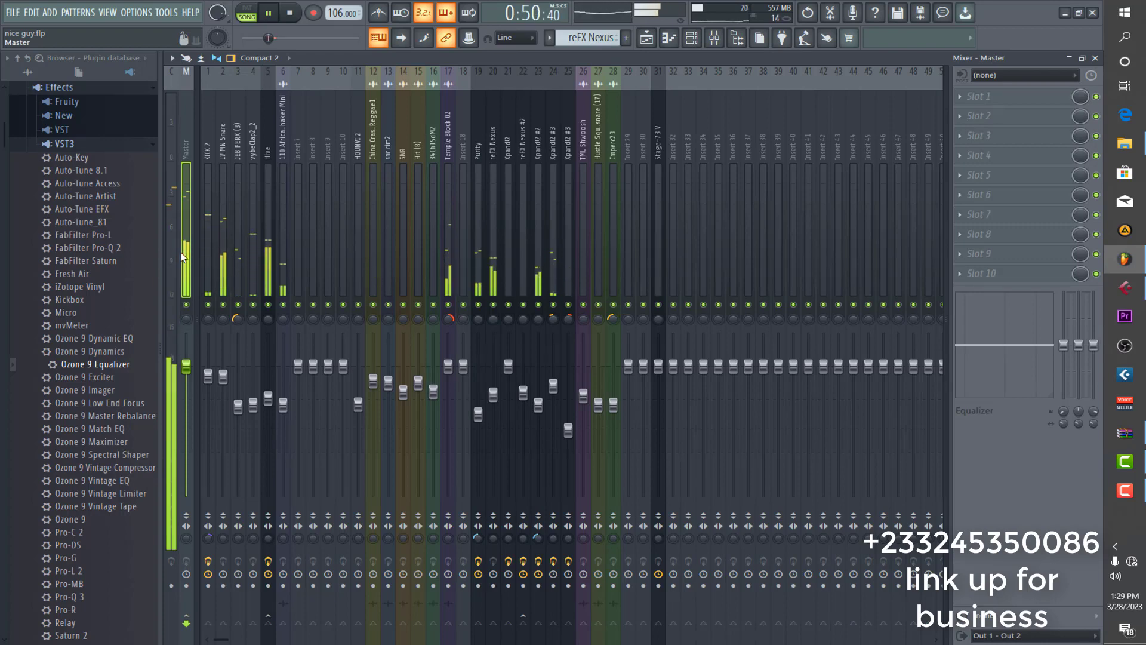
Stop the playback, solo the KICK 2 mixer track and adjust its stereo separation.
key(space)
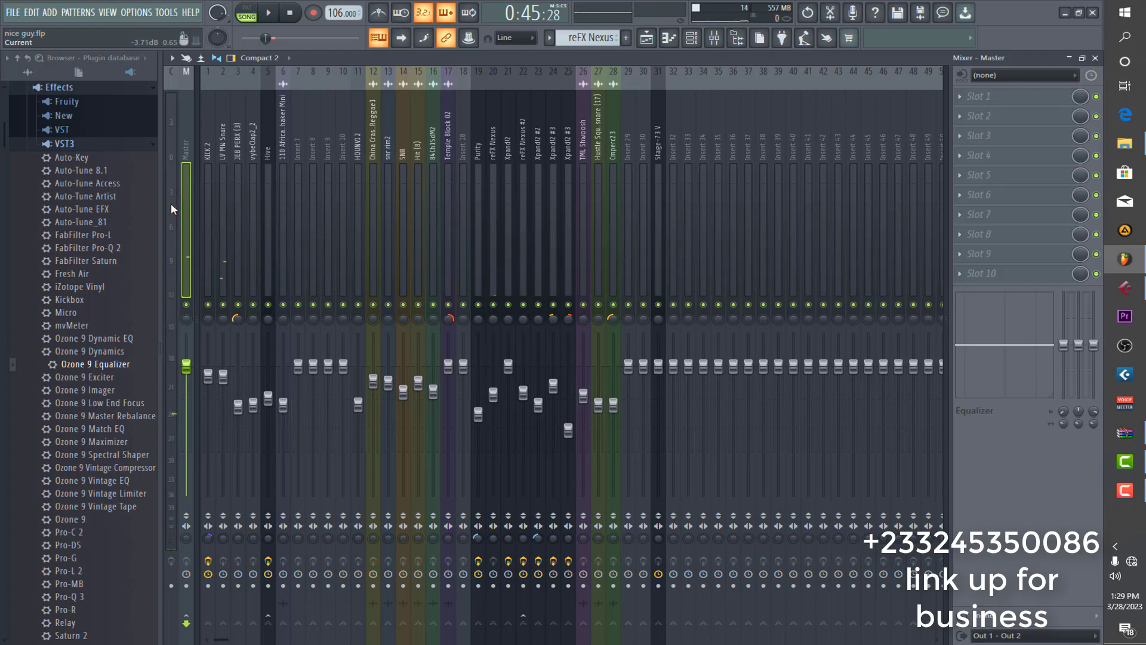
right_click(209, 306)
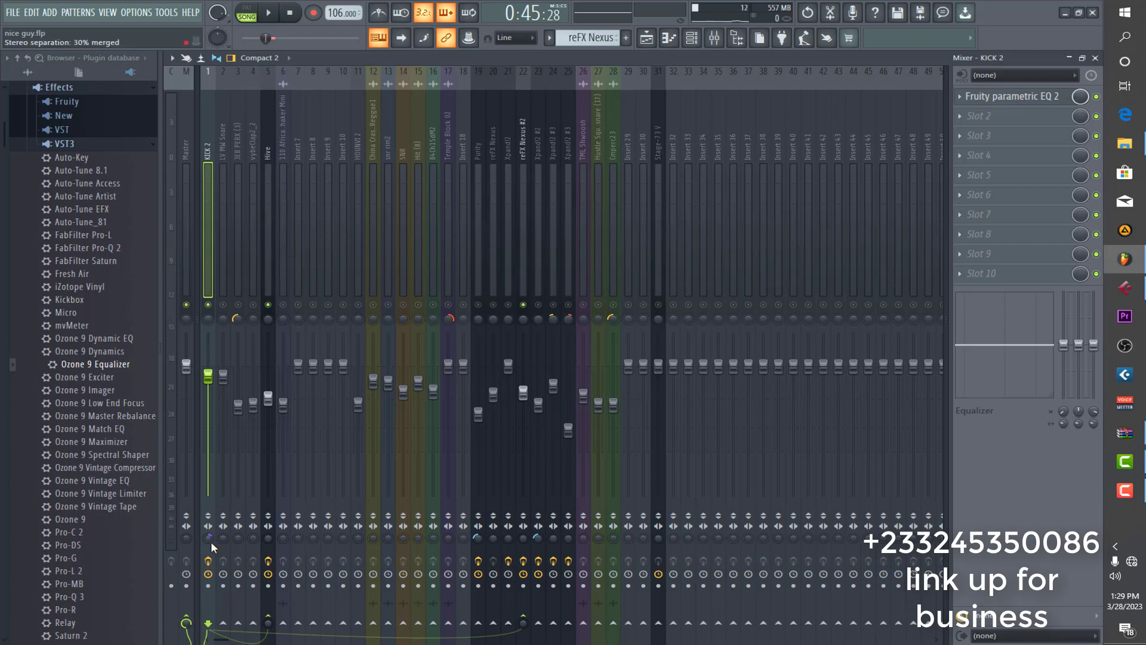
drag(210, 541, 208, 540)
drag(210, 540, 210, 555)
Mute the Hive mixer track and open KICK 2's Fruity parametric EQ 2 with its wrapper options shown.
click(1022, 97)
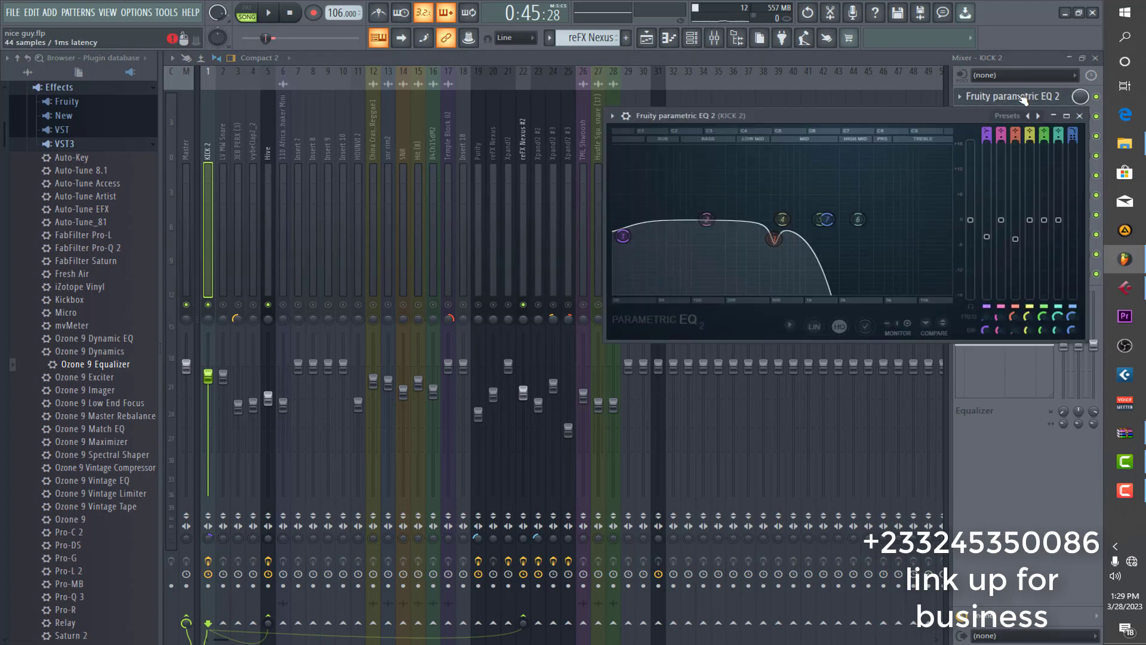
click(627, 116)
click(270, 305)
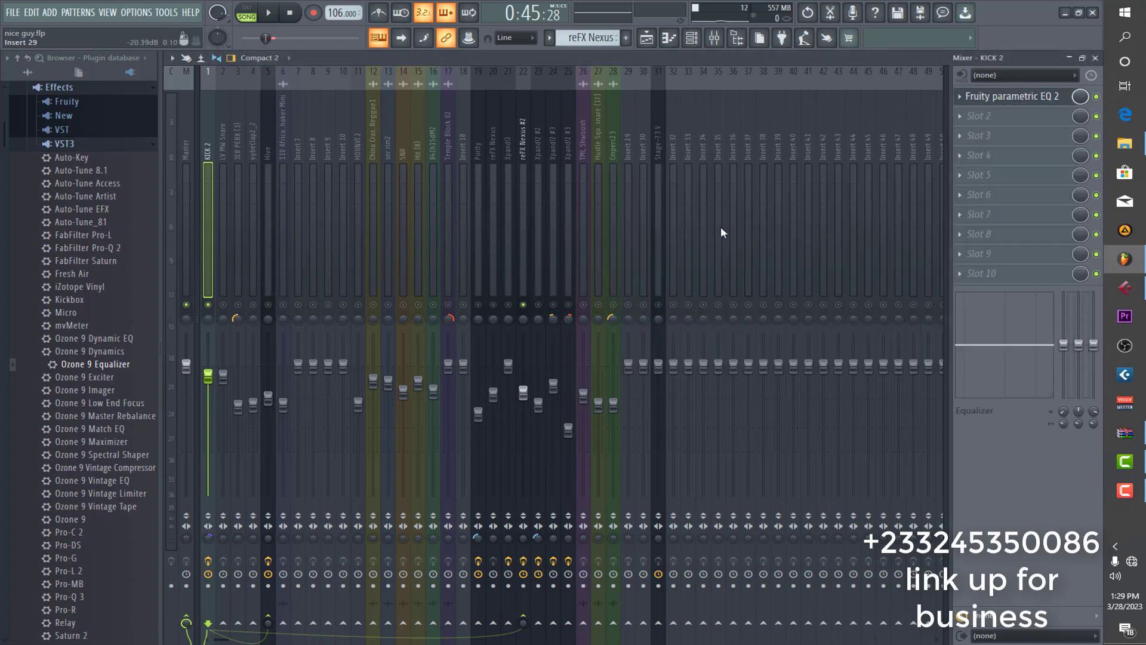
click(1023, 96)
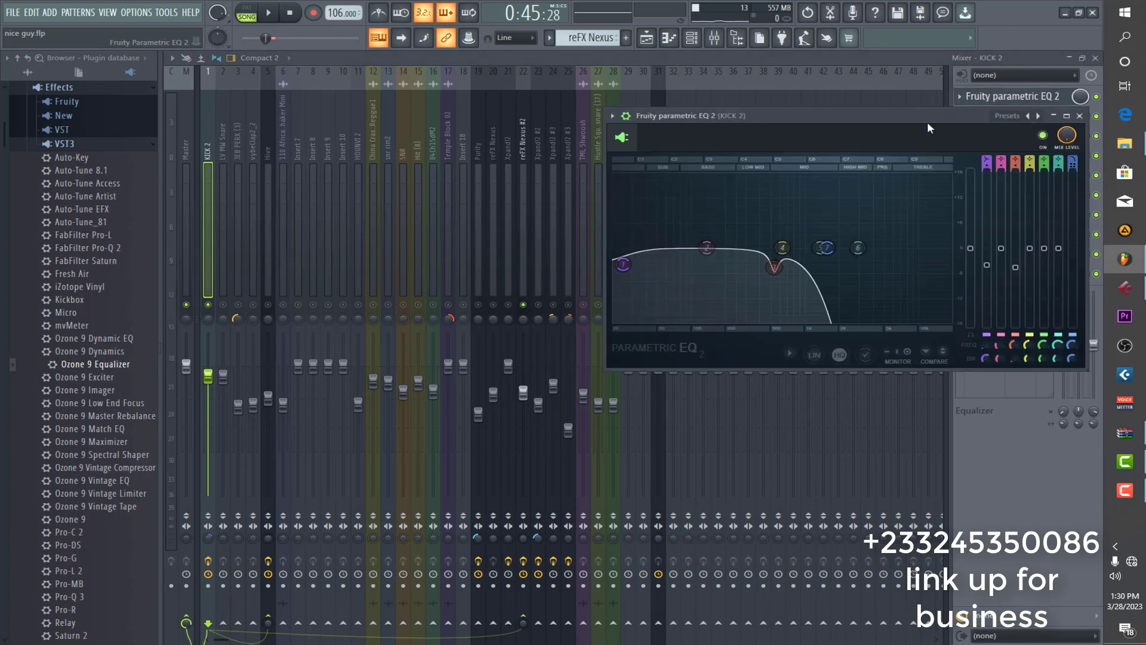
Compare the kick in playback with its Fruity parametric EQ 2 bypassed and enabled, leave the EQ enabled and close it.
key(space)
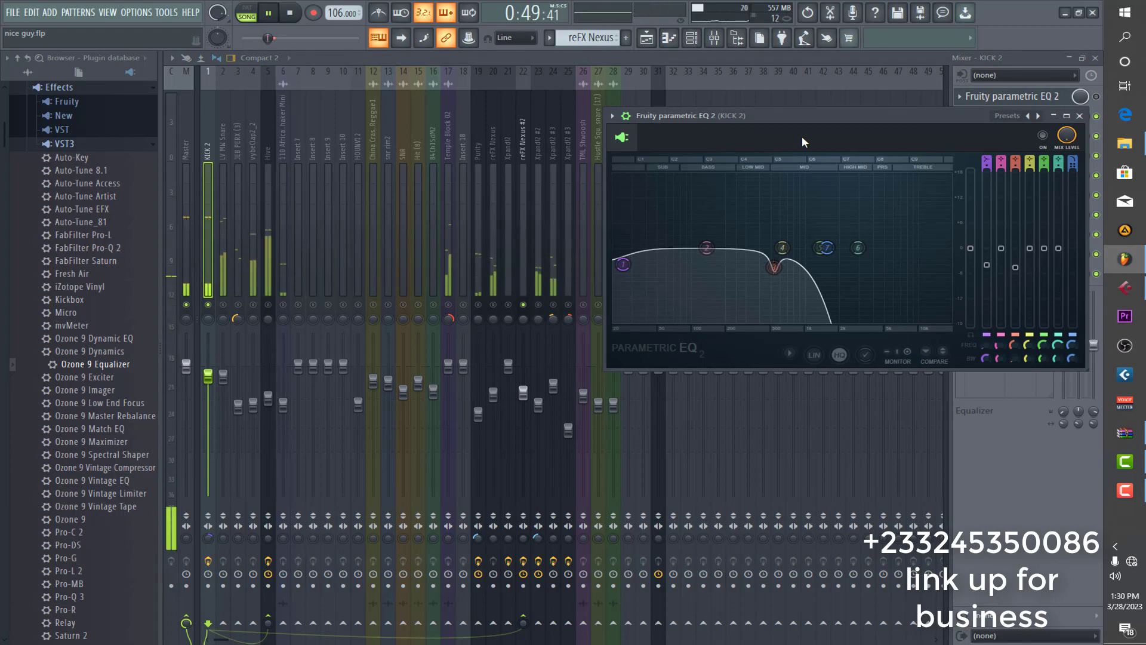
key(space)
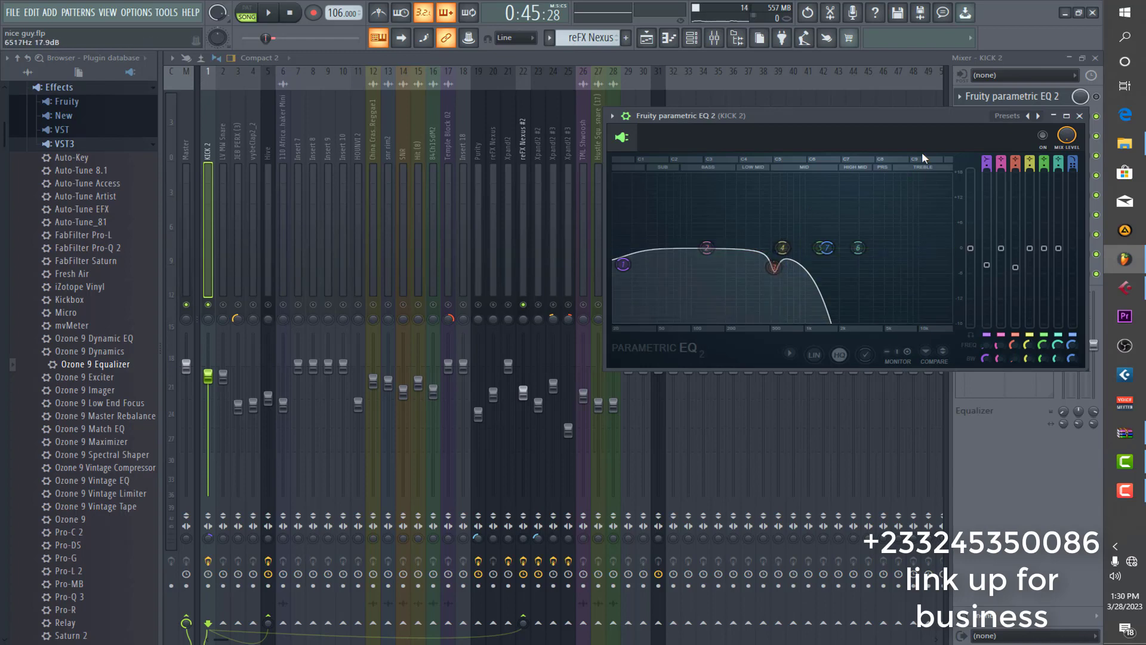
click(1046, 138)
key(space)
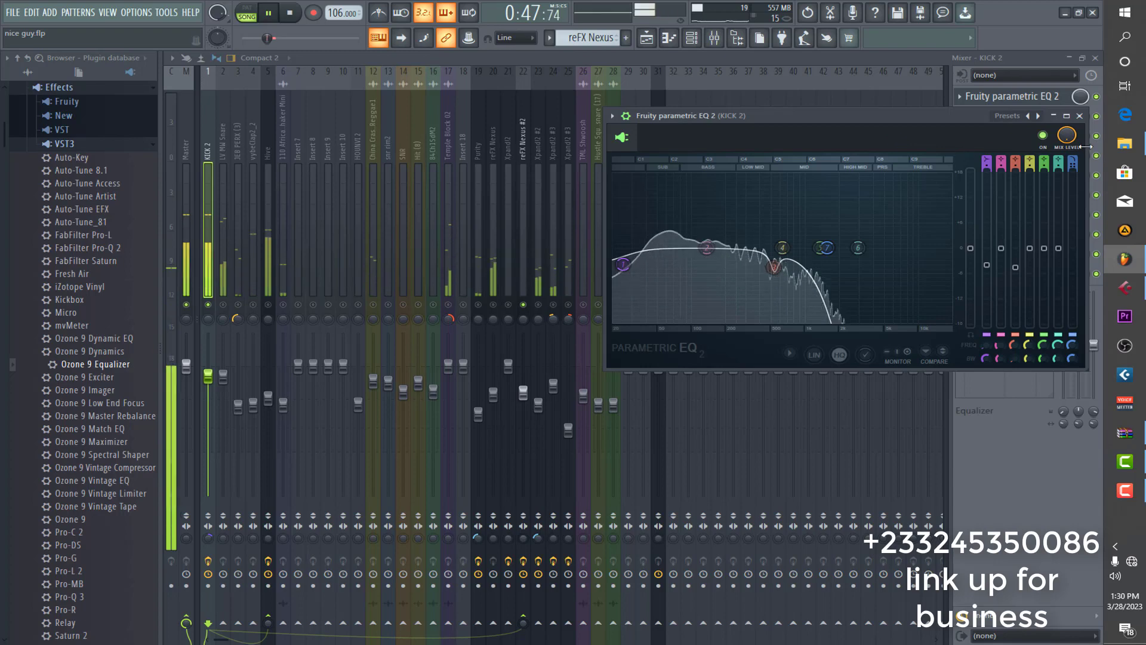
key(space)
click(1041, 137)
key(space)
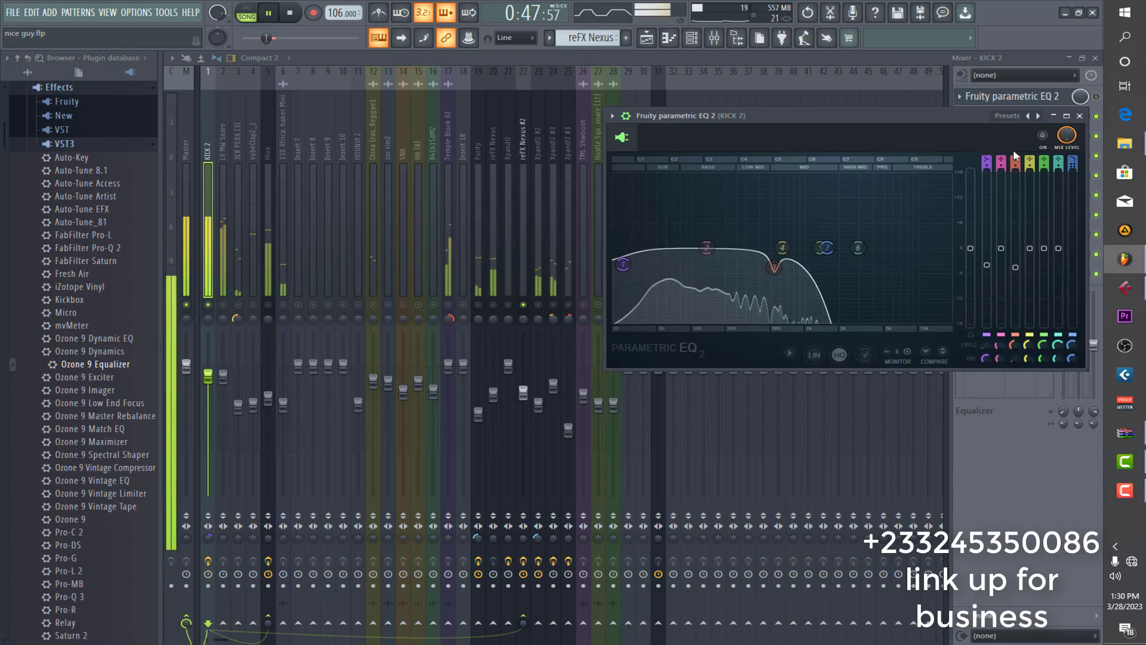
key(space)
click(1041, 137)
key(space)
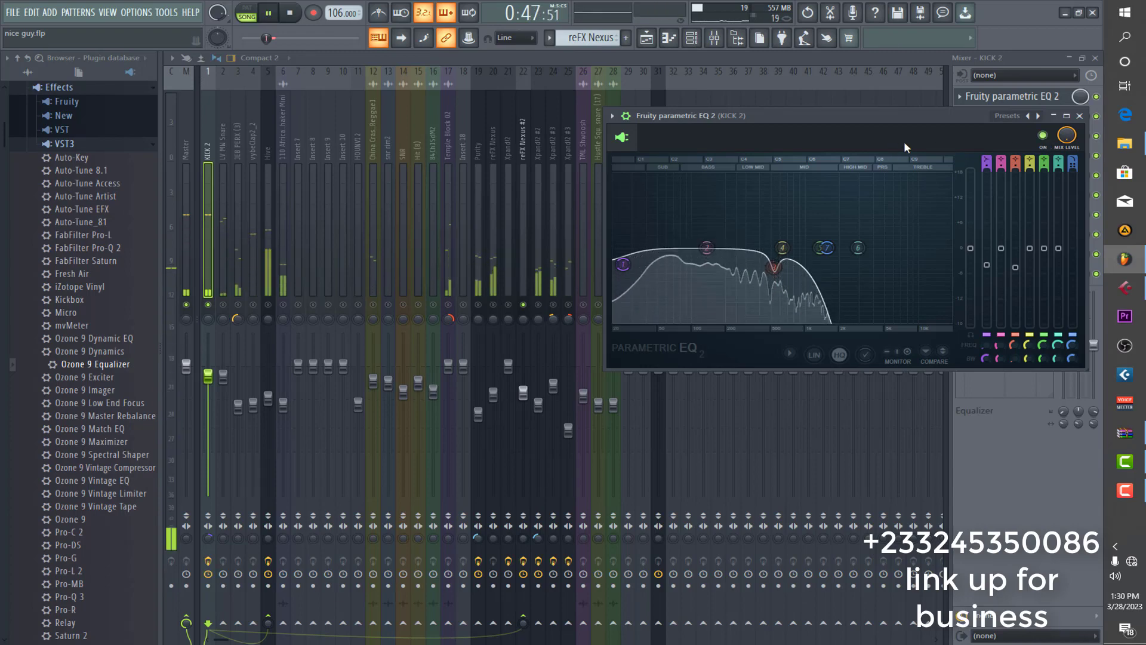
key(space)
click(1080, 116)
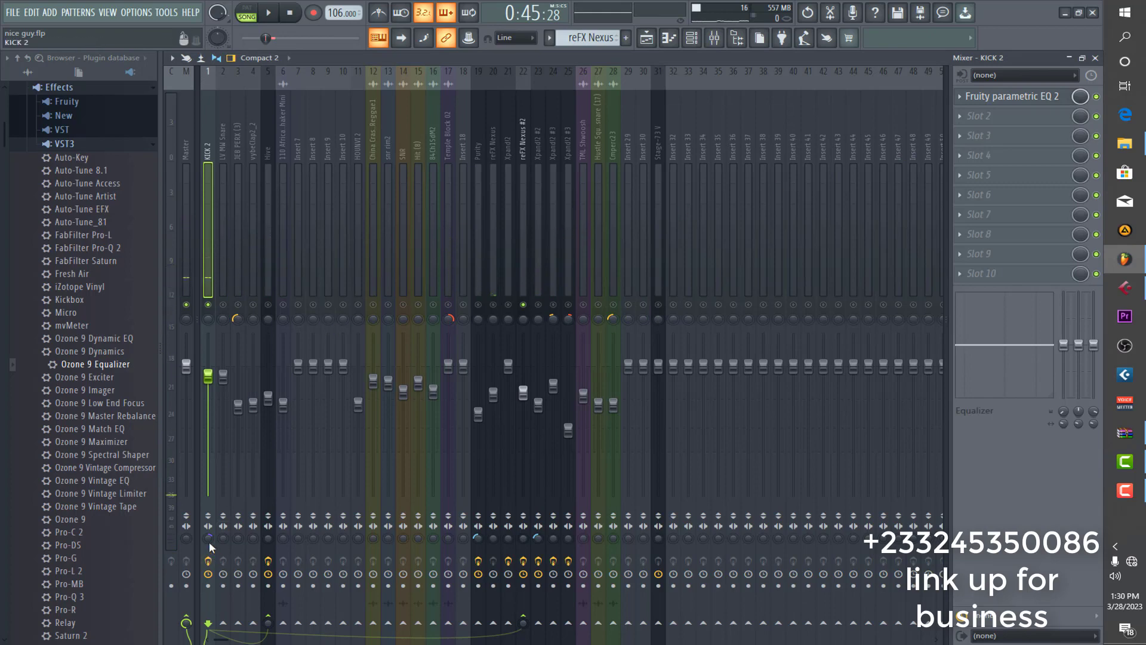
Play the kick briefly on its own, stop, and unmute and select the LV MW Snare mixer track.
key(space)
key(space)
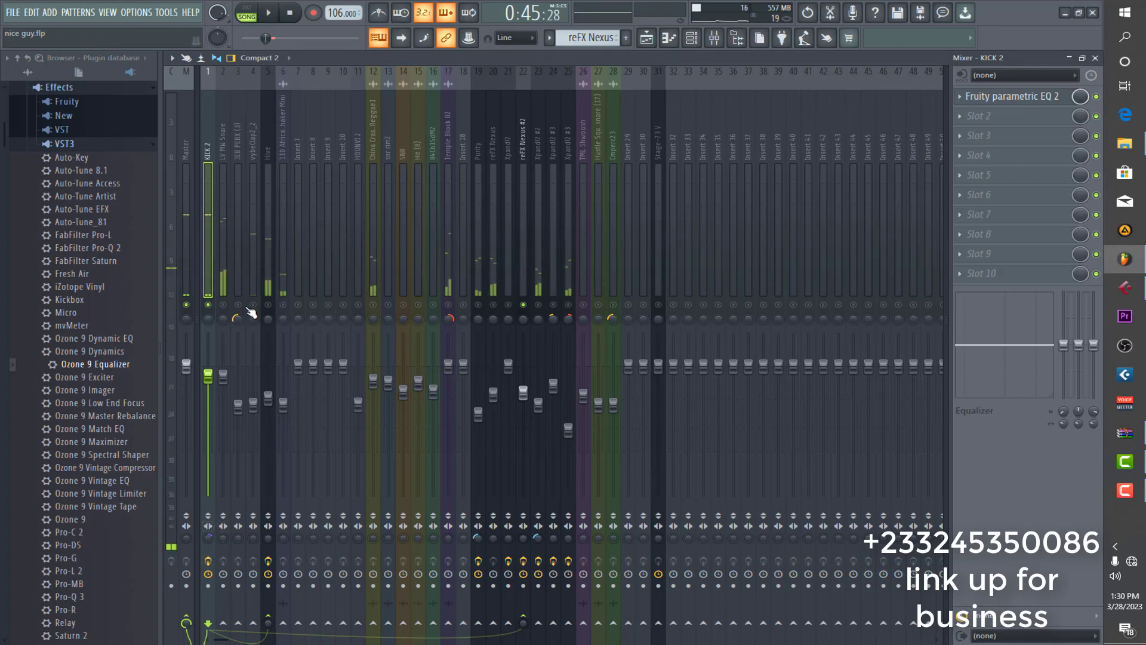
click(227, 267)
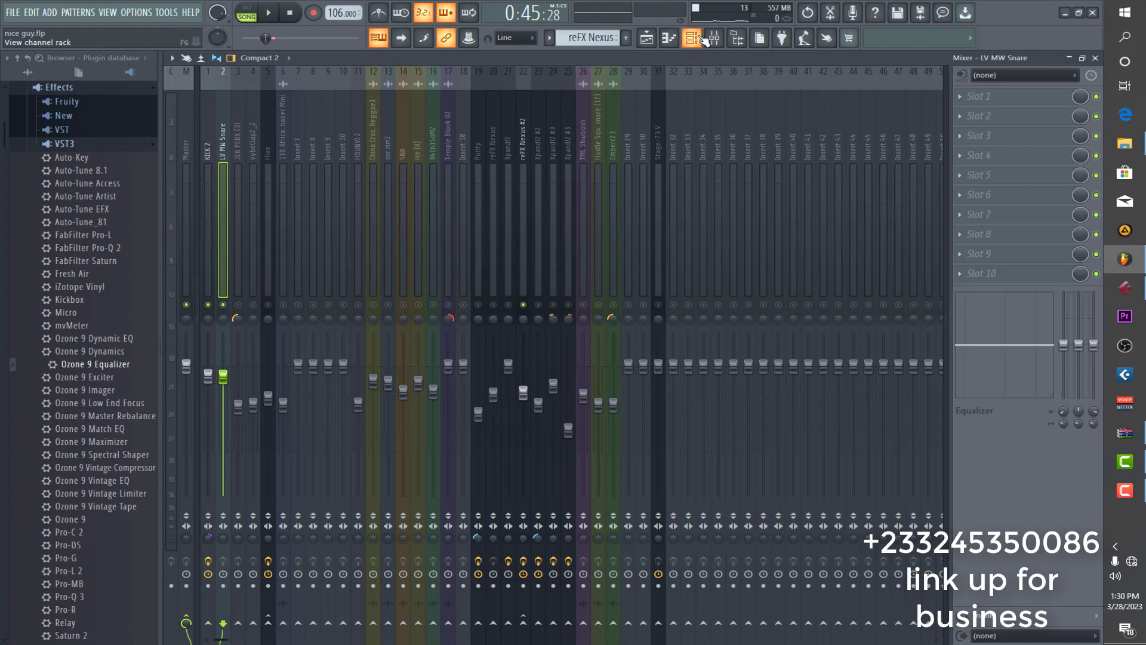
Open the LV MW Snare channel's sample settings, try its fade out at 0%, raise it back up and audition the sample.
click(704, 40)
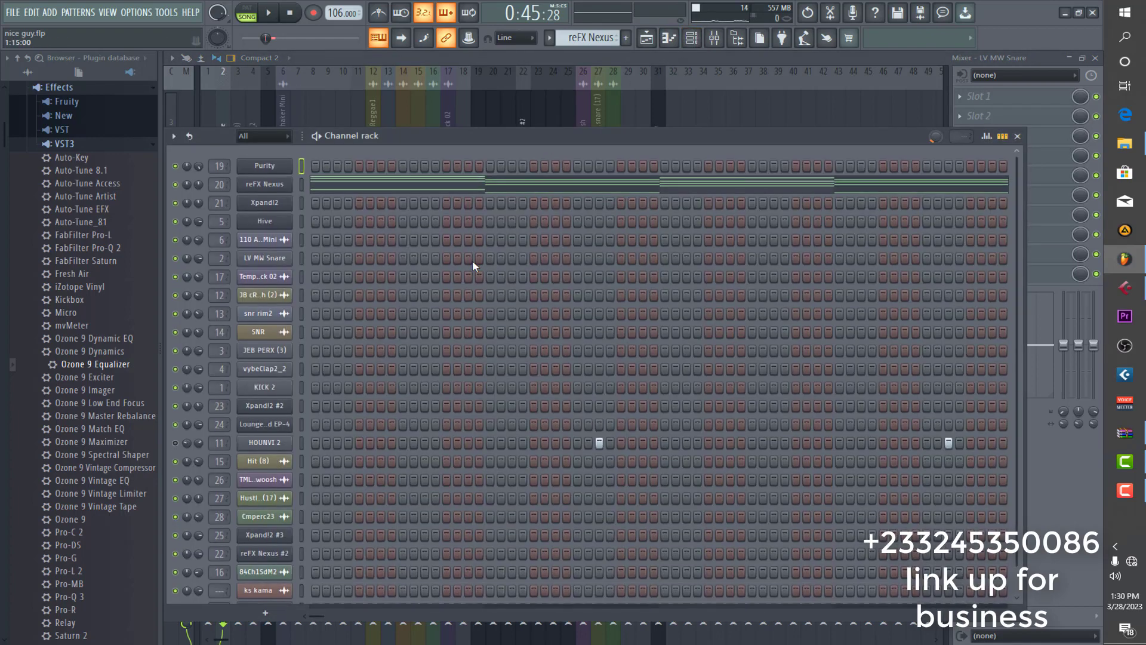
scroll(472, 266, down, 1)
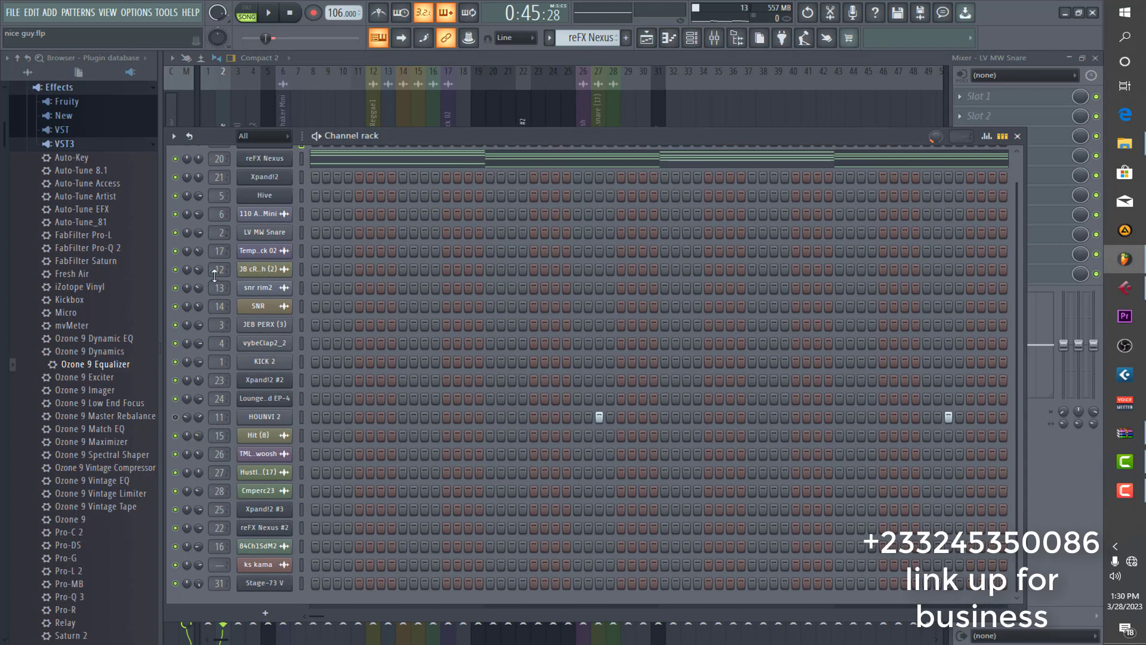
click(269, 234)
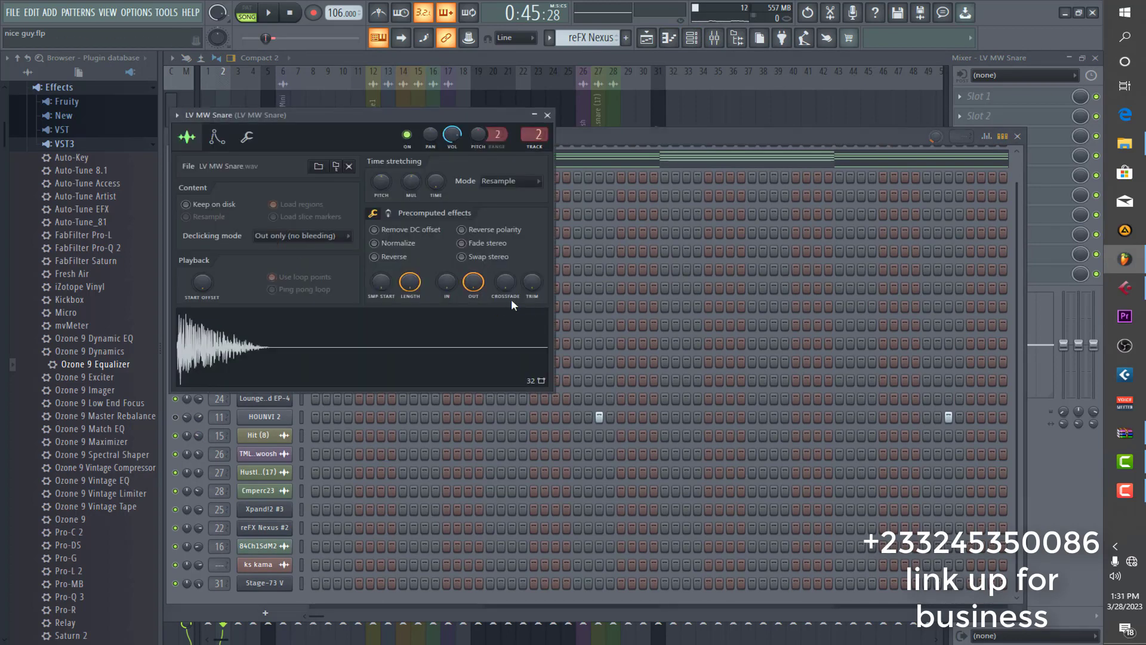
drag(474, 281, 469, 317)
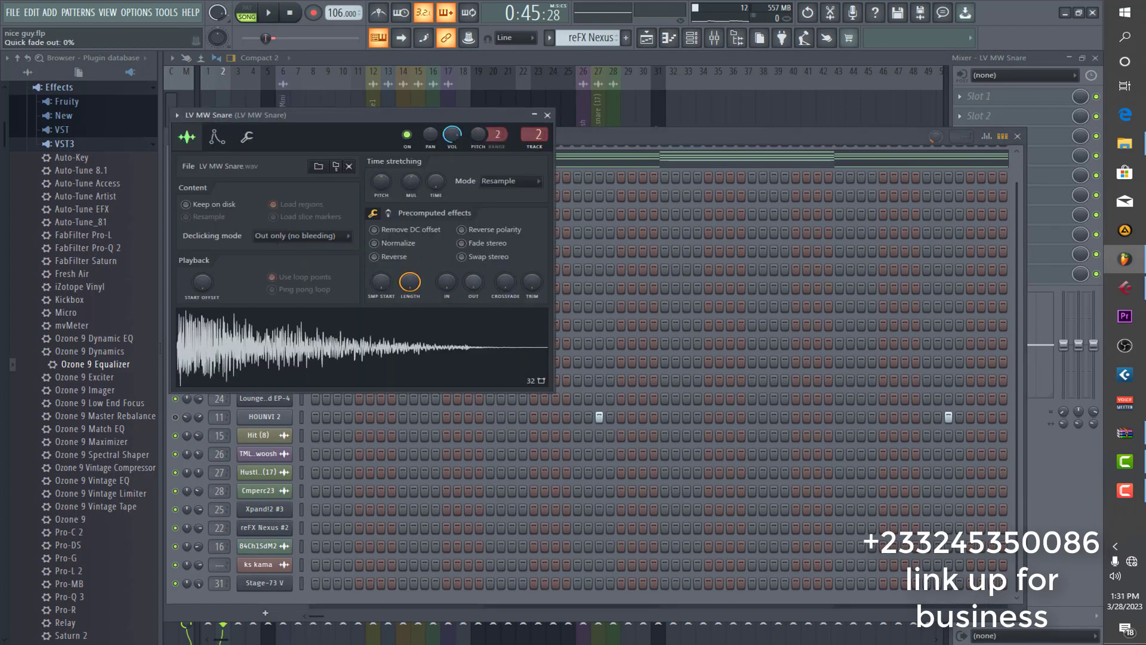
drag(471, 287, 471, 239)
click(469, 350)
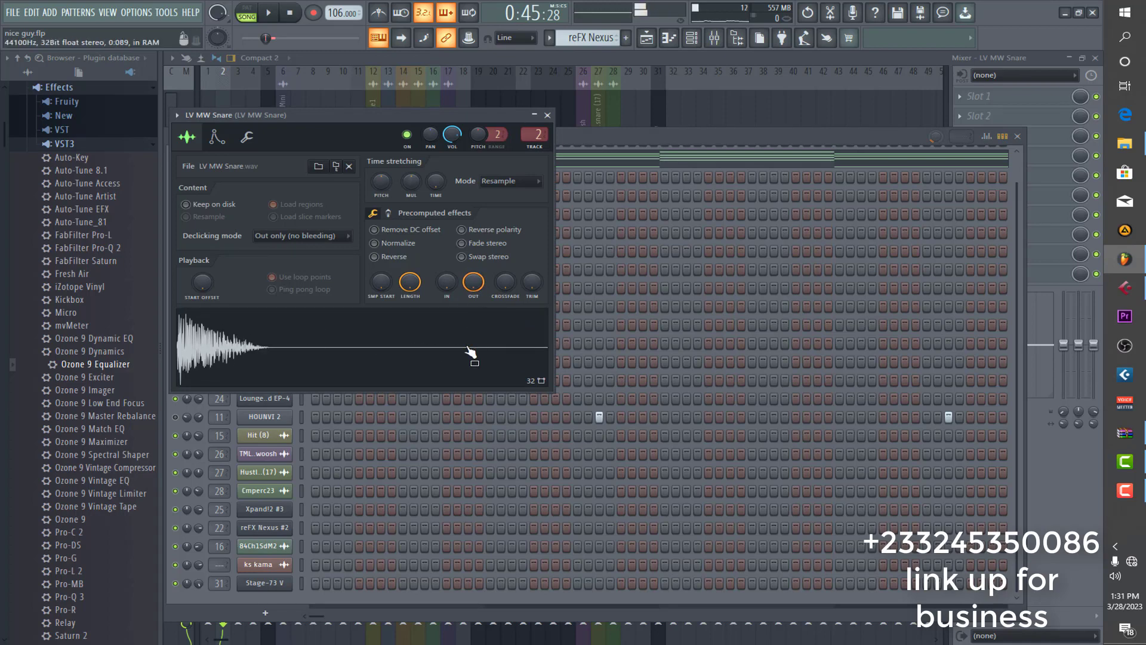
Return to the mixer, play the kick and snare together, and unmute and select the JEB PERX (3) track.
click(494, 59)
key(space)
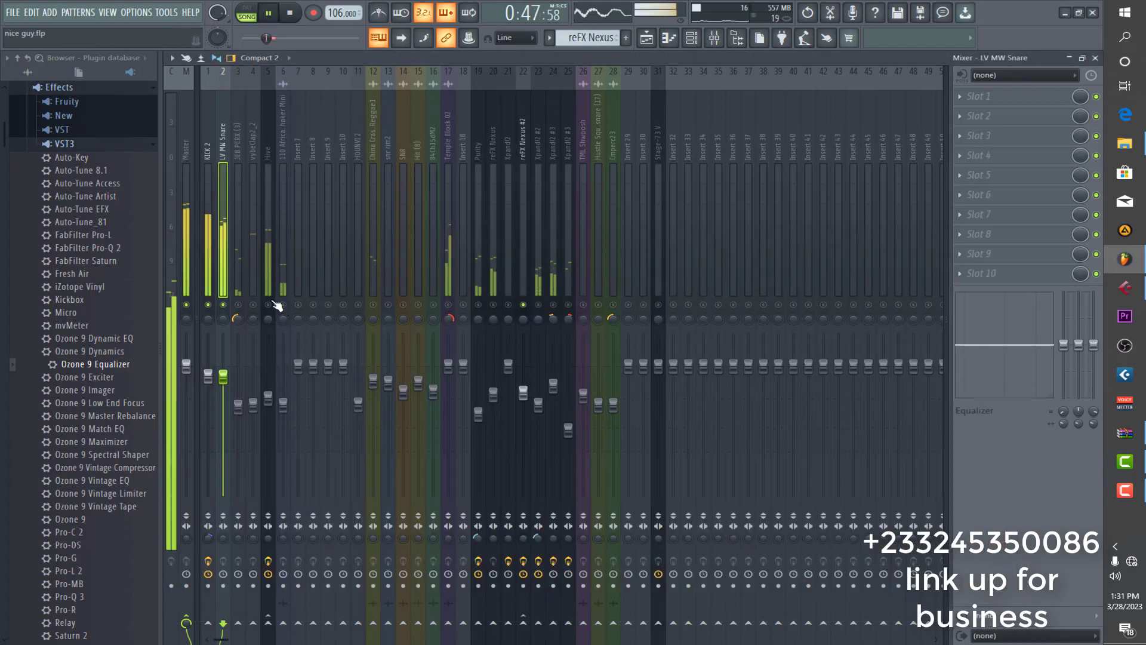
key(space)
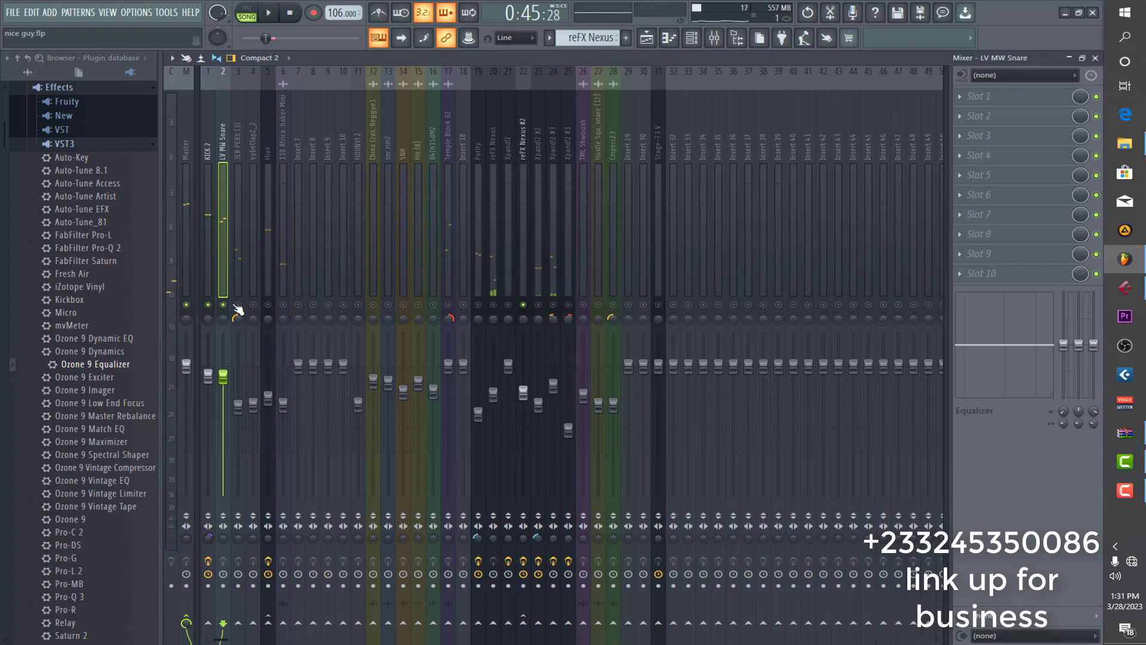
click(238, 288)
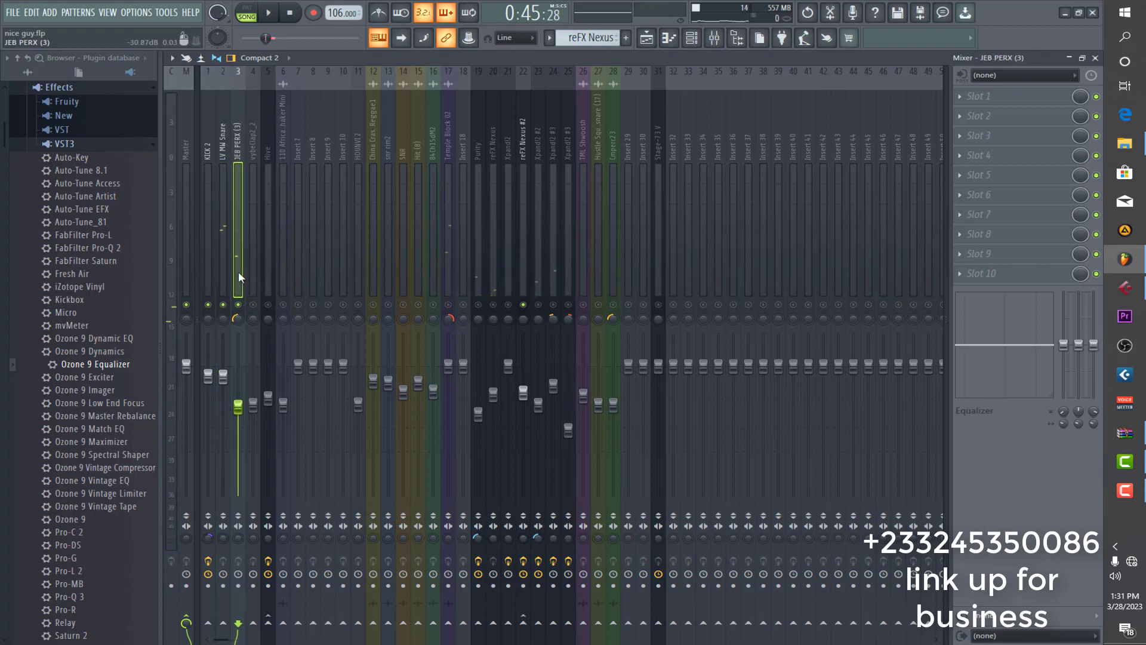
Listen to the section with JEB PERX (3) added, replaying it with the channel rack open.
key(space)
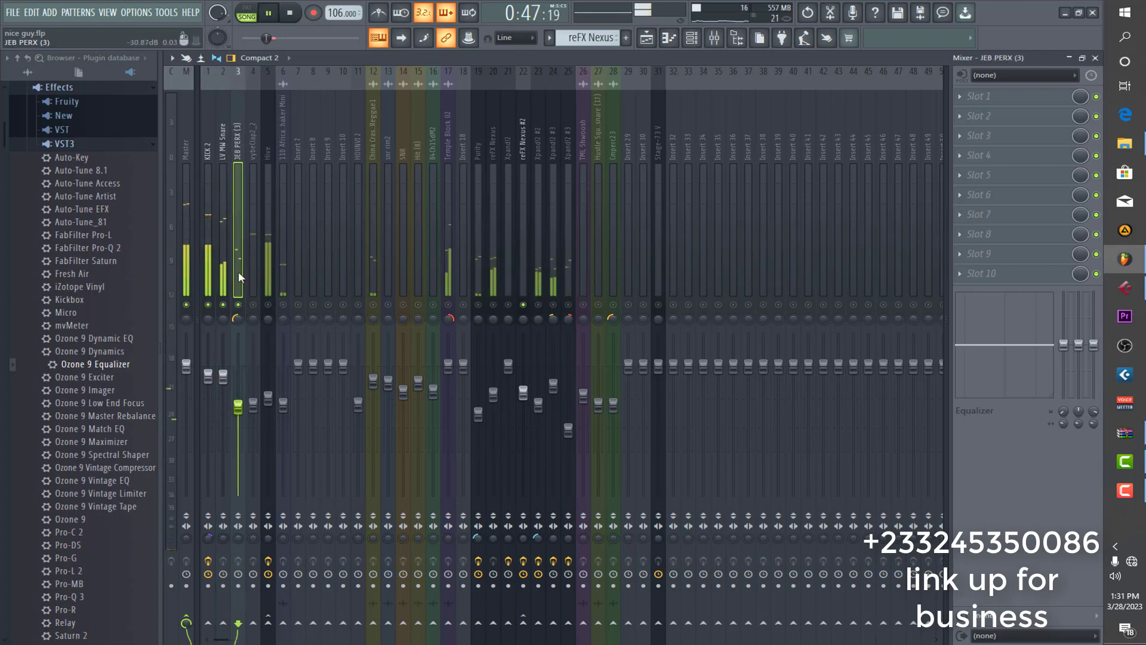
key(space)
click(692, 38)
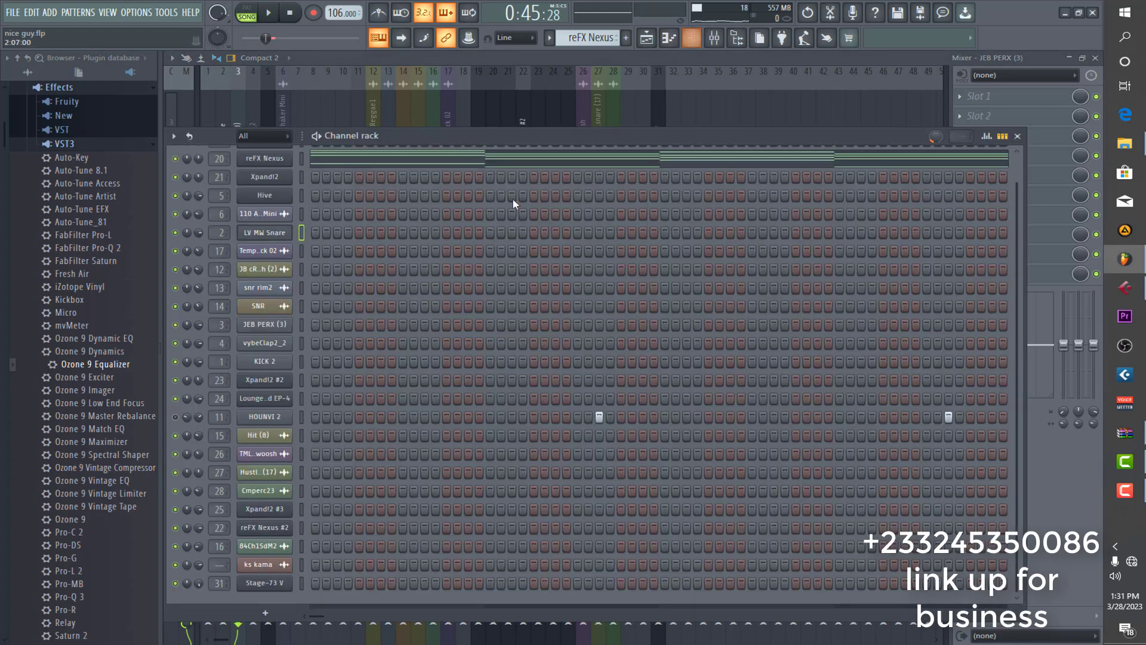
key(space)
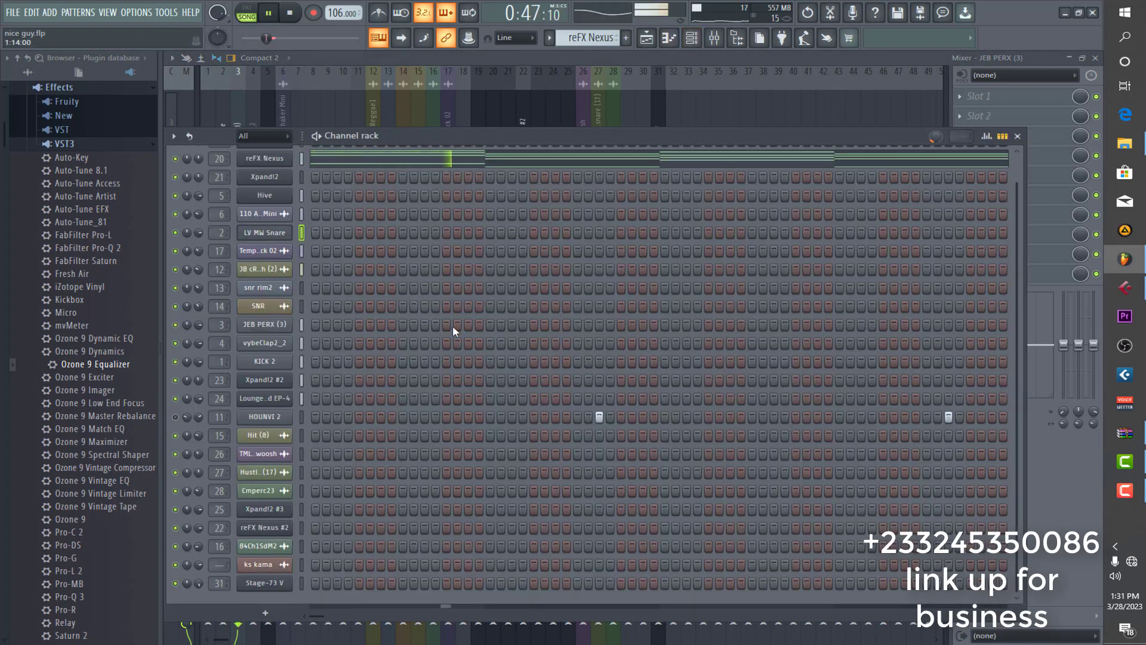
key(space)
Open the JEB PERX (3) sample settings, try removing its fade out, set it back to 100% and close the settings.
click(276, 325)
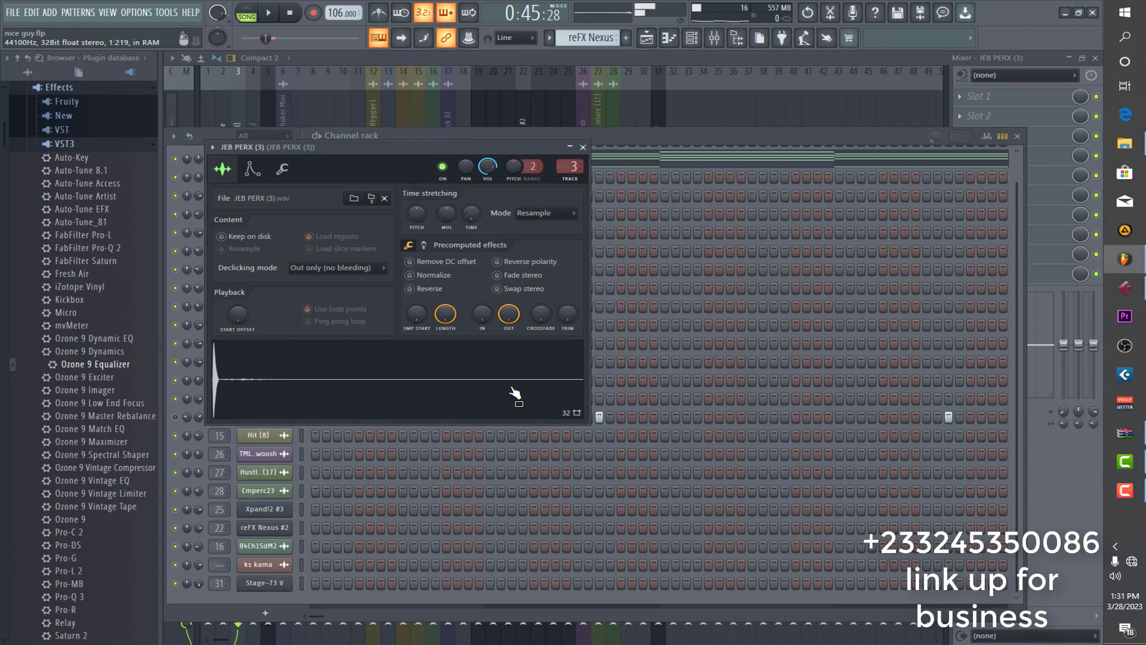
drag(511, 320, 511, 382)
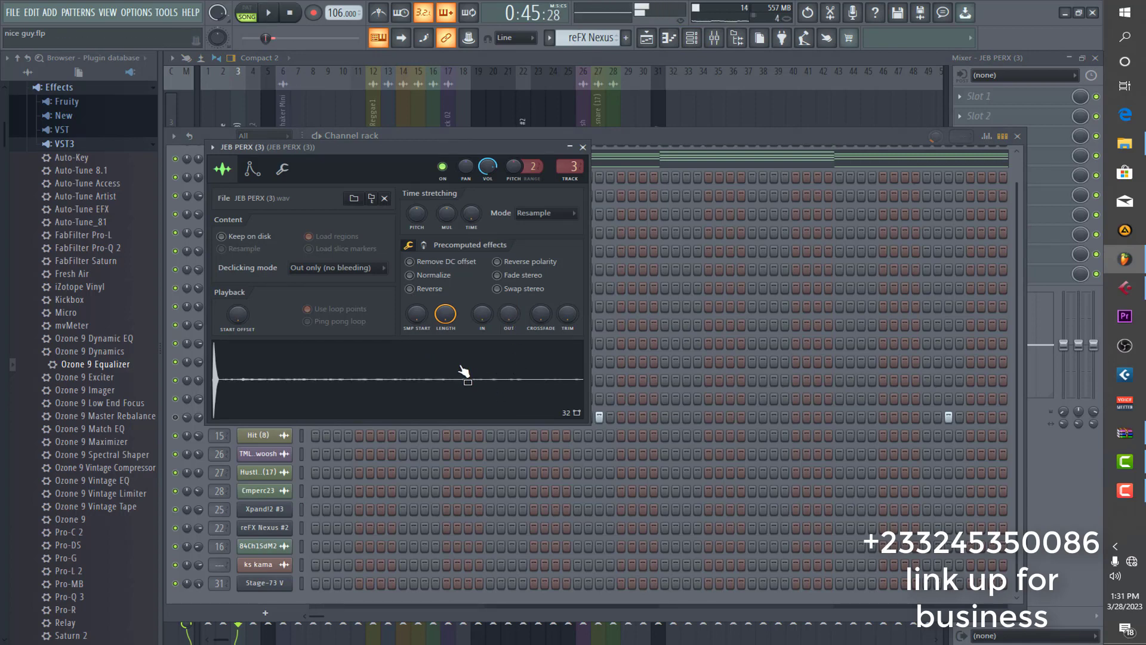
mouse_move(509, 316)
mouse_down()
mouse_move(509, 305)
mouse_move(517, 323)
mouse_up()
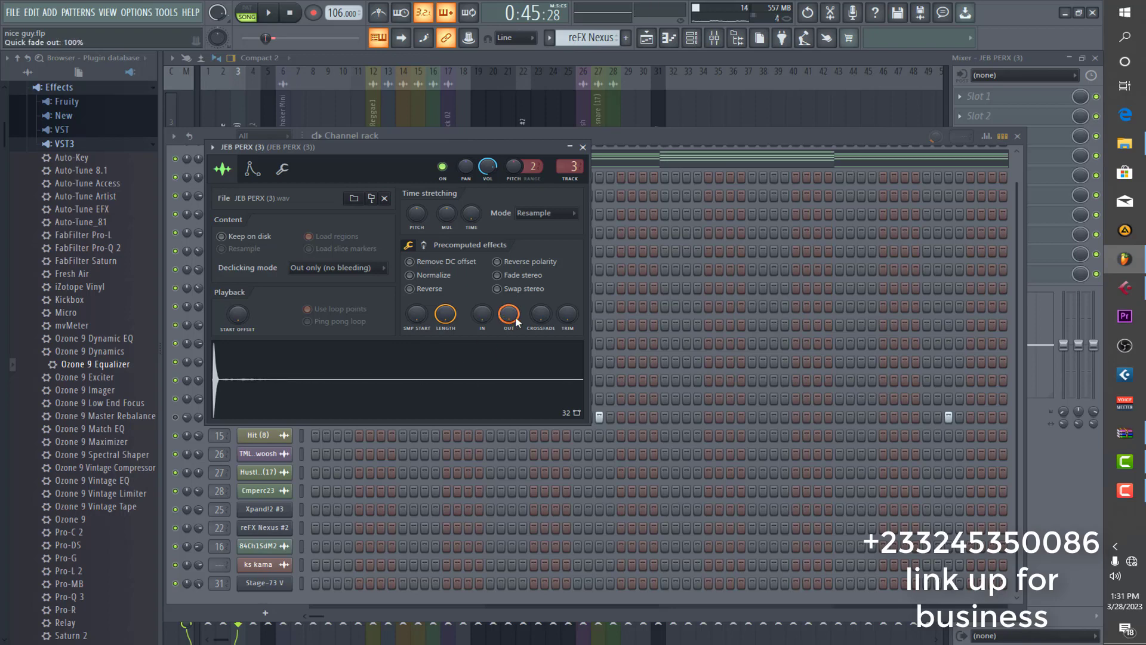
click(584, 146)
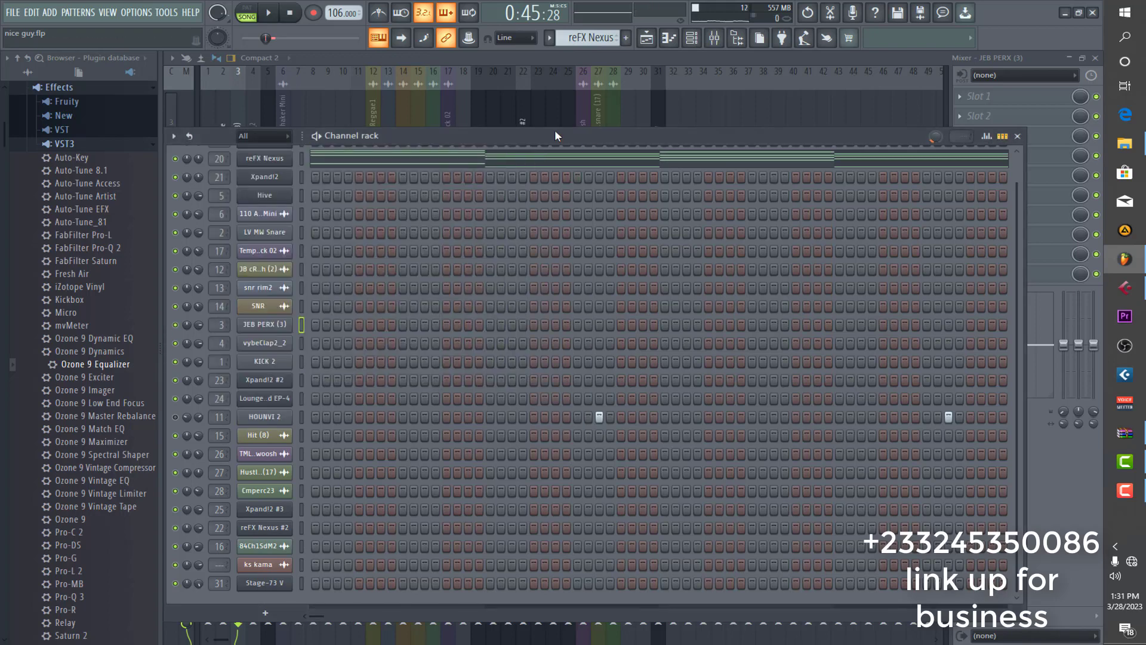
Return to the mixer, play the section briefly, and unmute and select the vybeClap2_2 track.
click(475, 63)
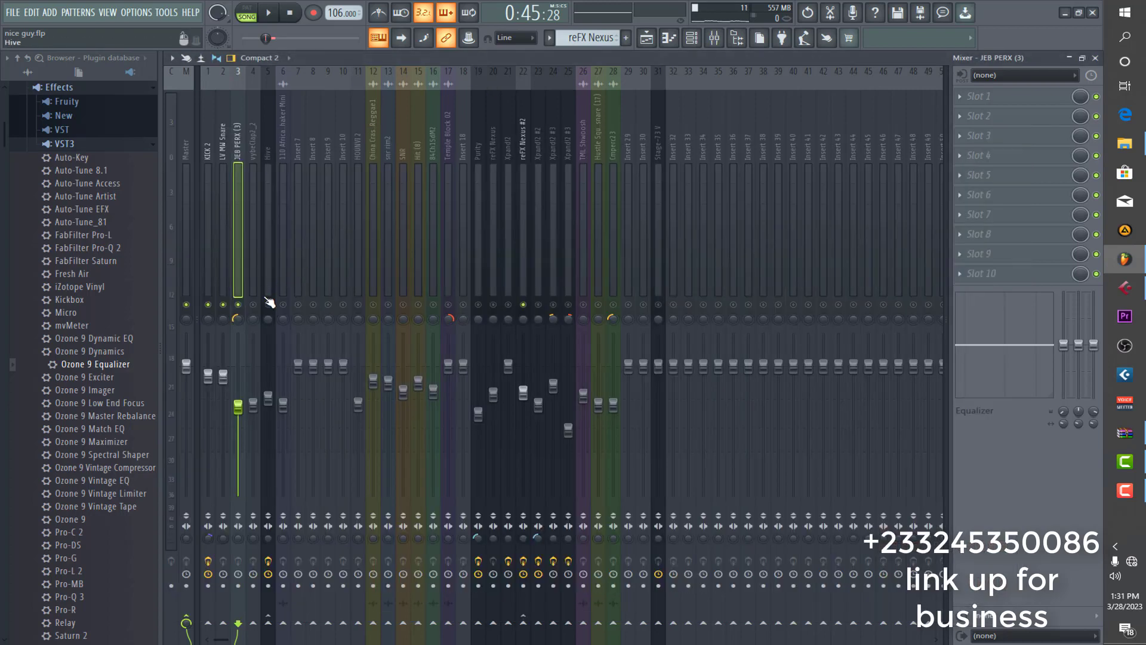
key(space)
key(space)
click(254, 305)
click(253, 270)
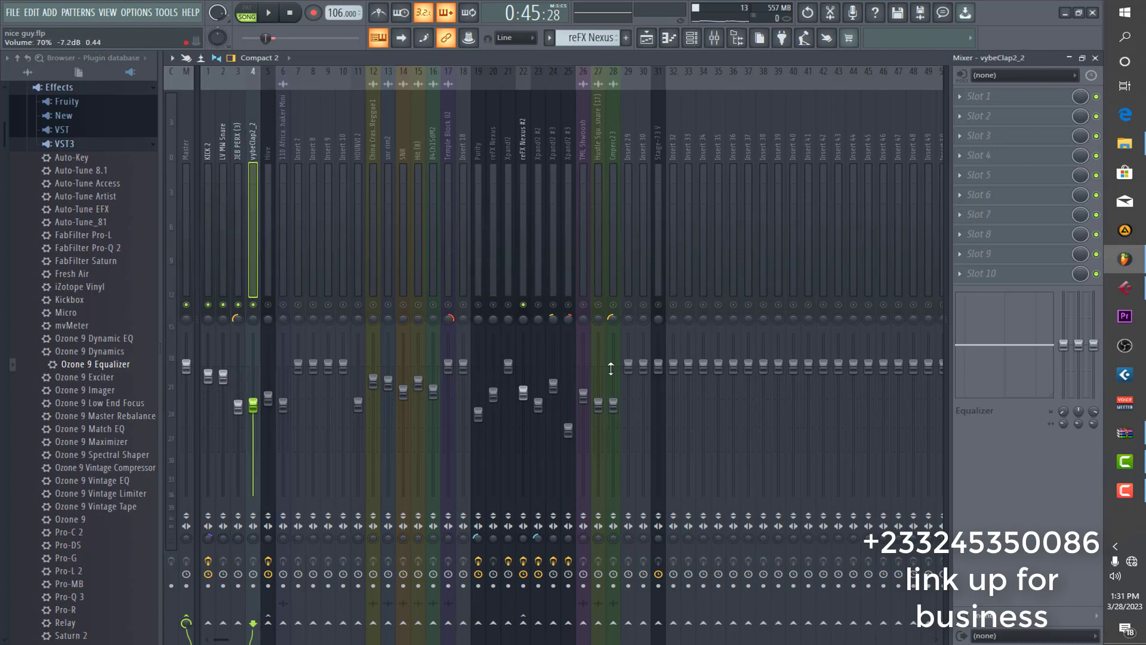
Play the unmuted drums and check the levels of the KICK 2, LV MW Snare and JEB PERX (3) tracks.
click(209, 271)
key(space)
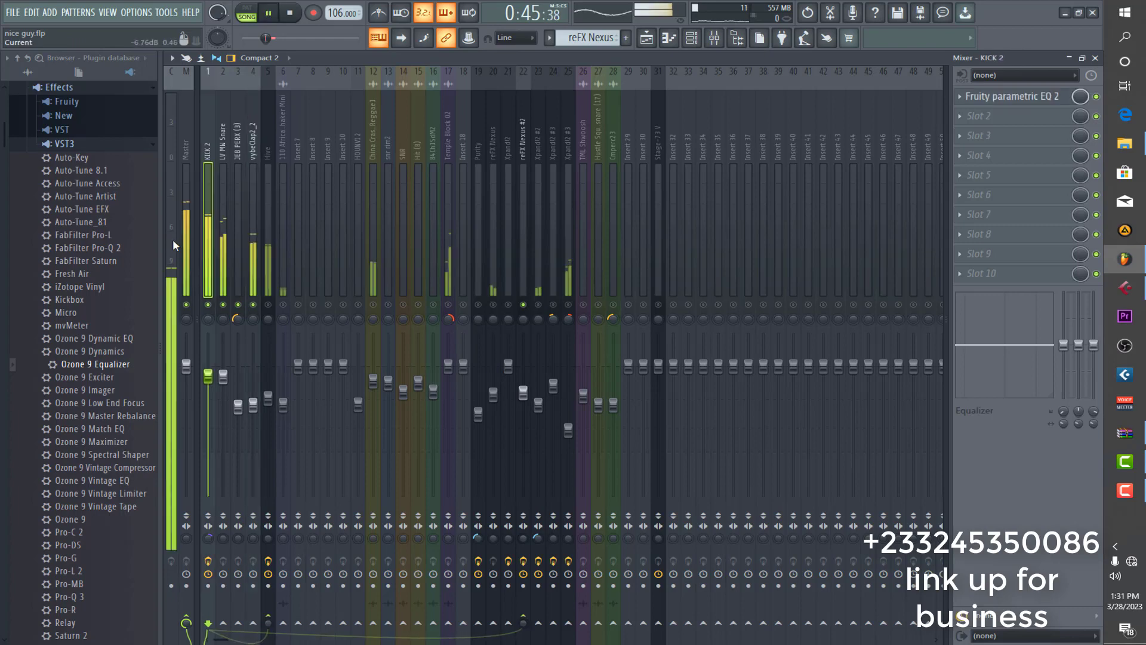
click(225, 281)
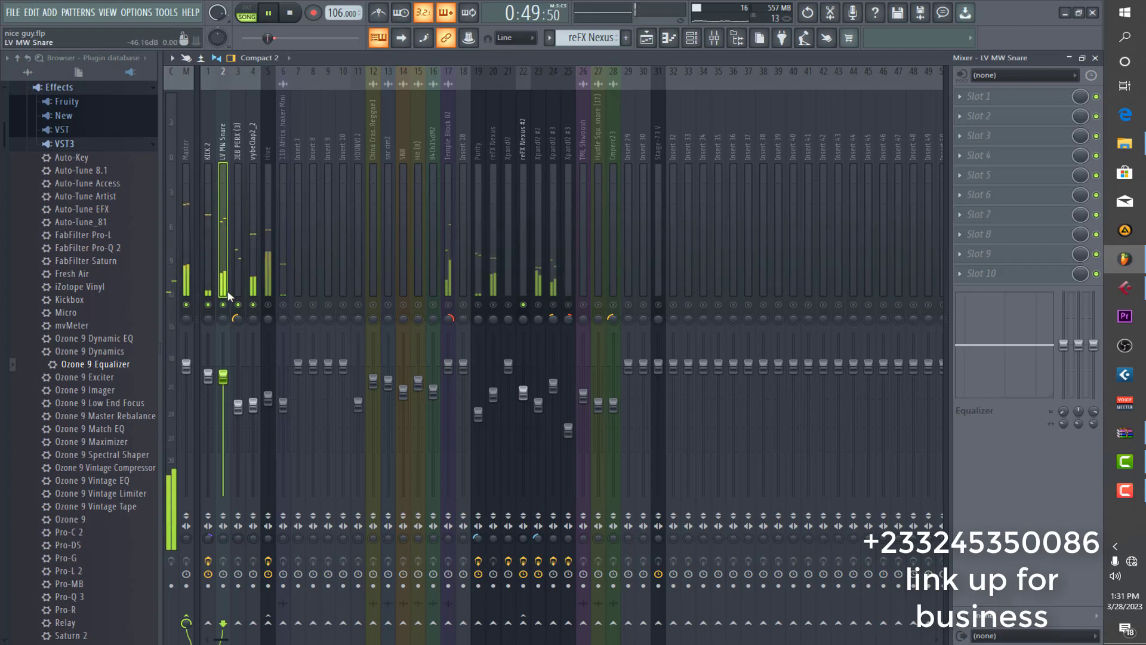
click(239, 274)
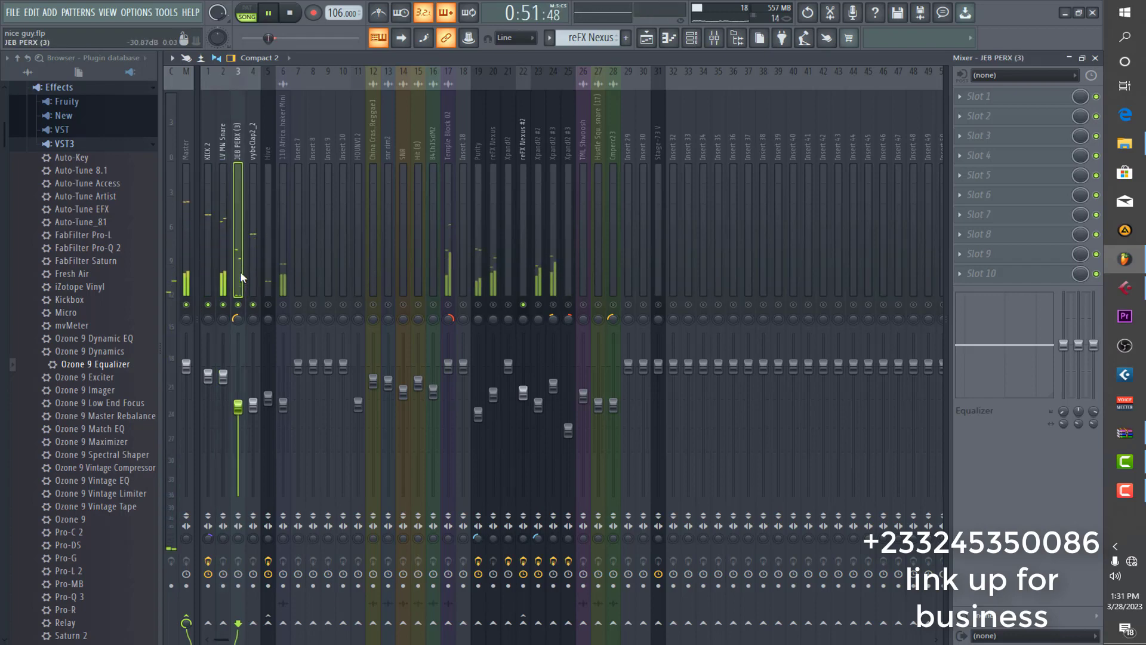
key(space)
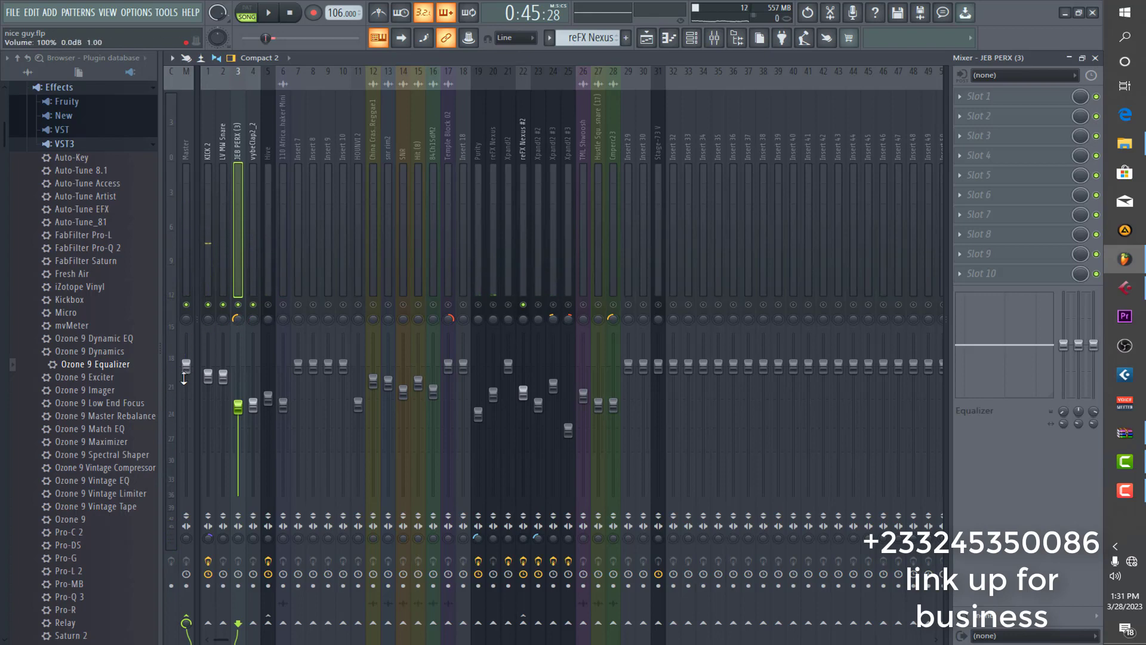
key(space)
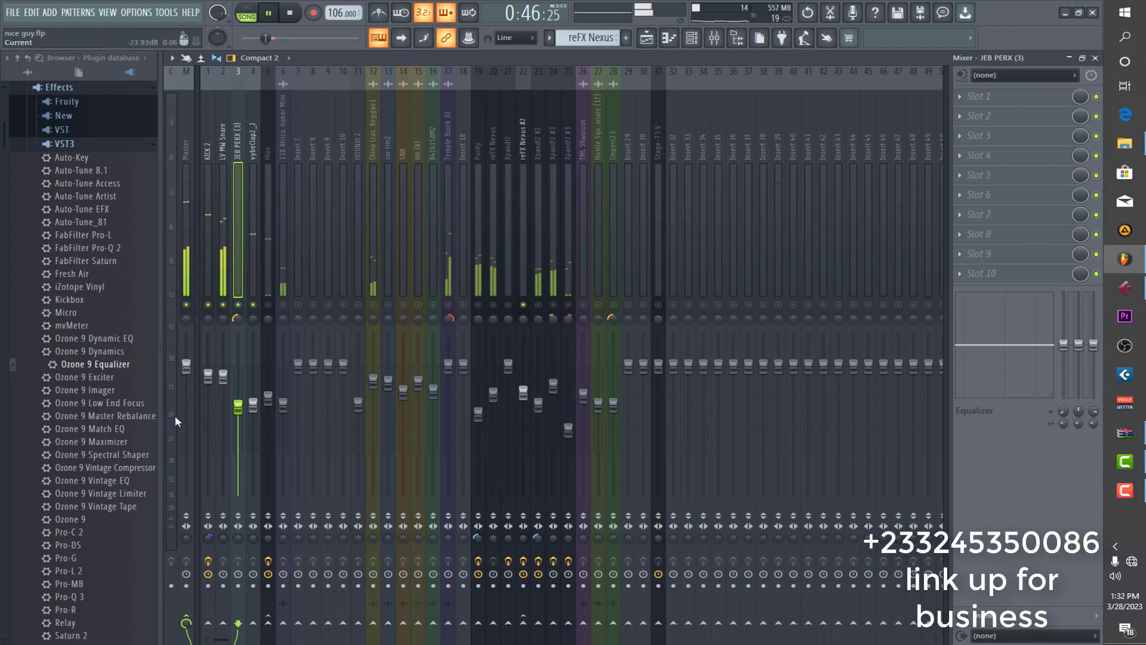
Replay the drum section with vybeClap2_2 included and check the mixer's peak levels.
key(space)
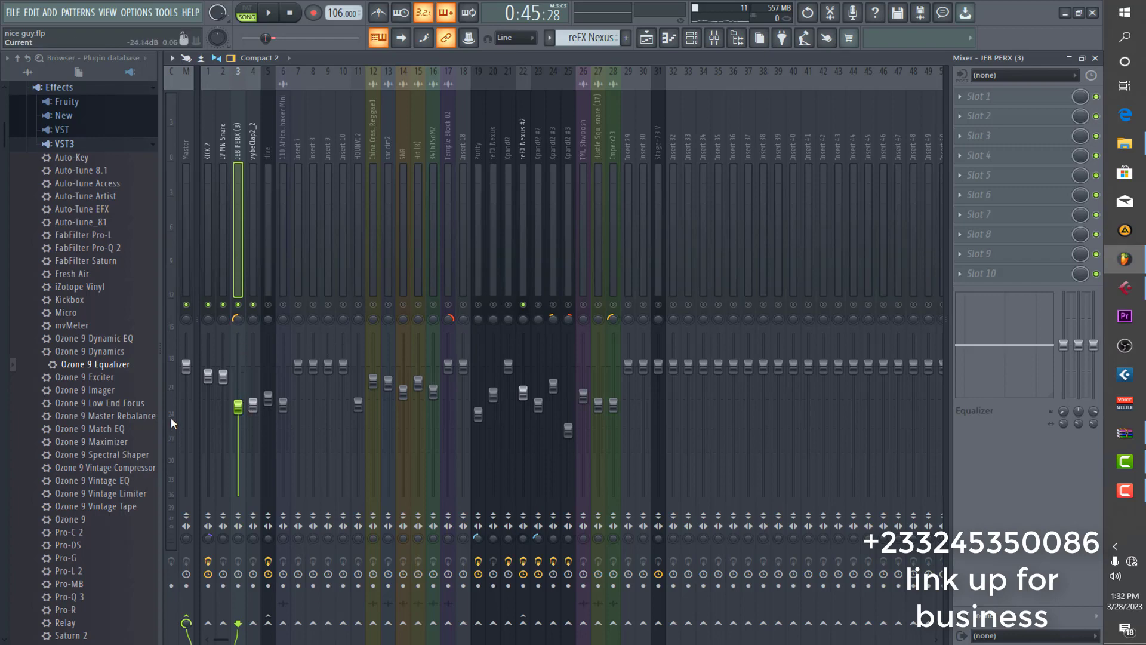
key(space)
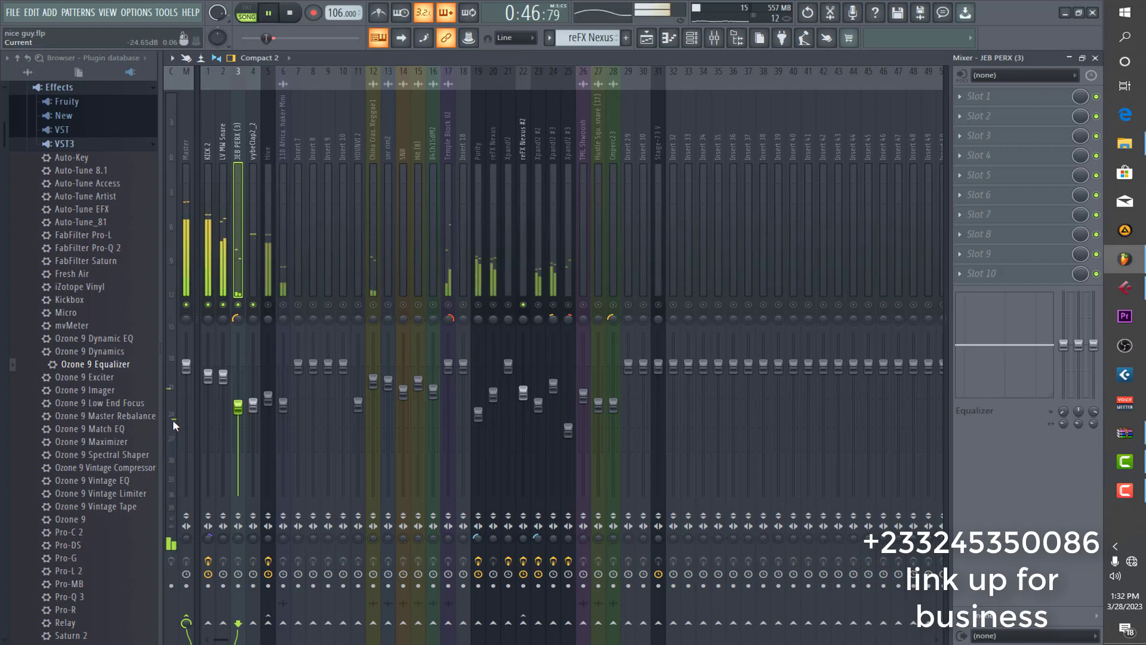
key(space)
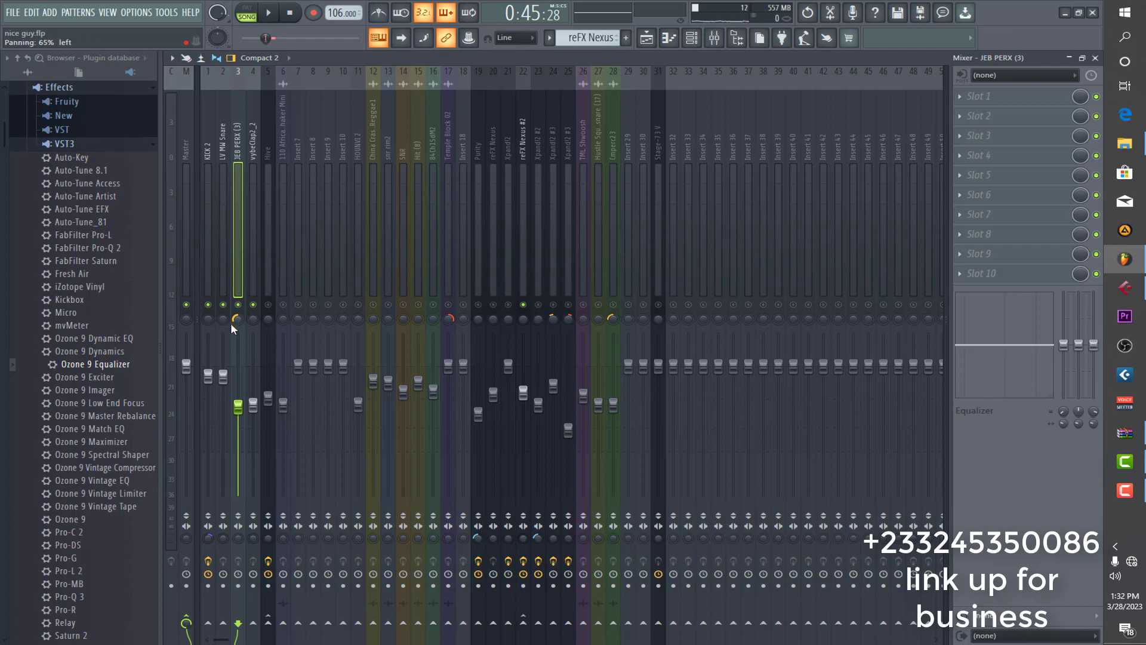
Unmute and select the Temple Block 02 track and listen to it with the other drums.
click(450, 289)
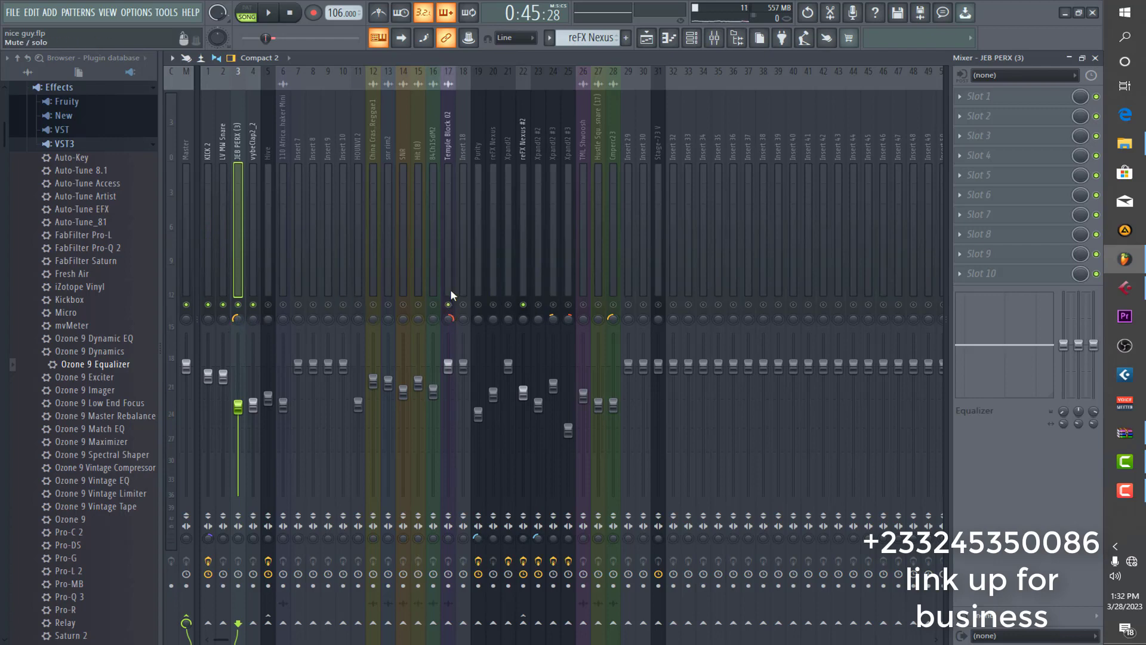
key(space)
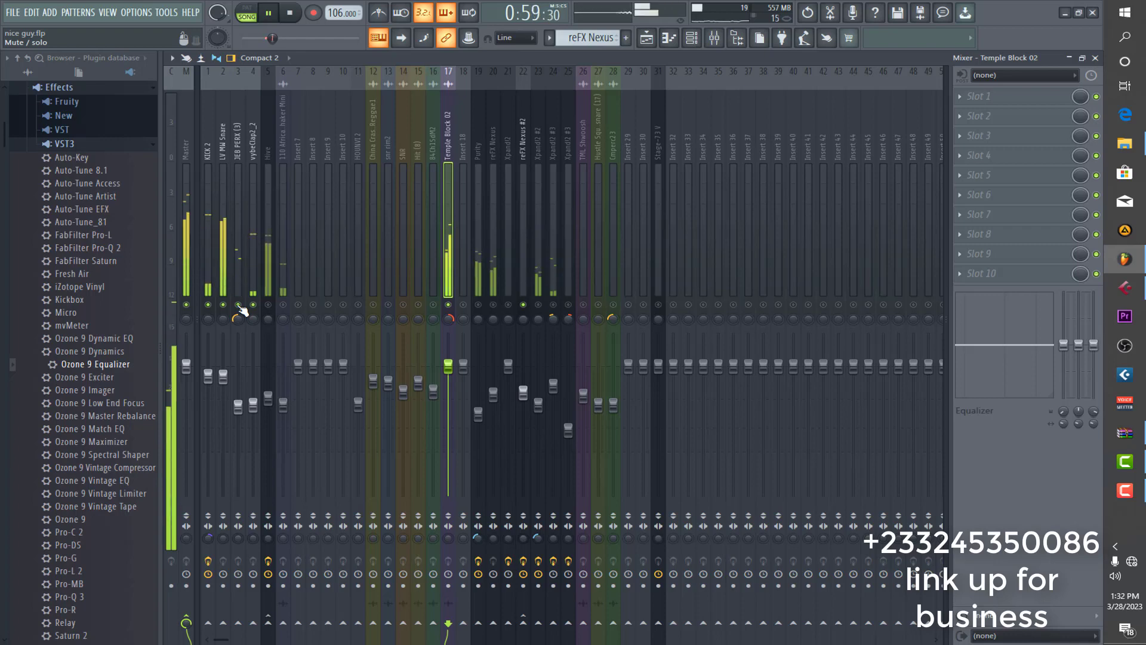
key(space)
Bring in the 110 African Shaker track, lower its volume to 68% (-7.8 dB) and replay the section.
click(282, 272)
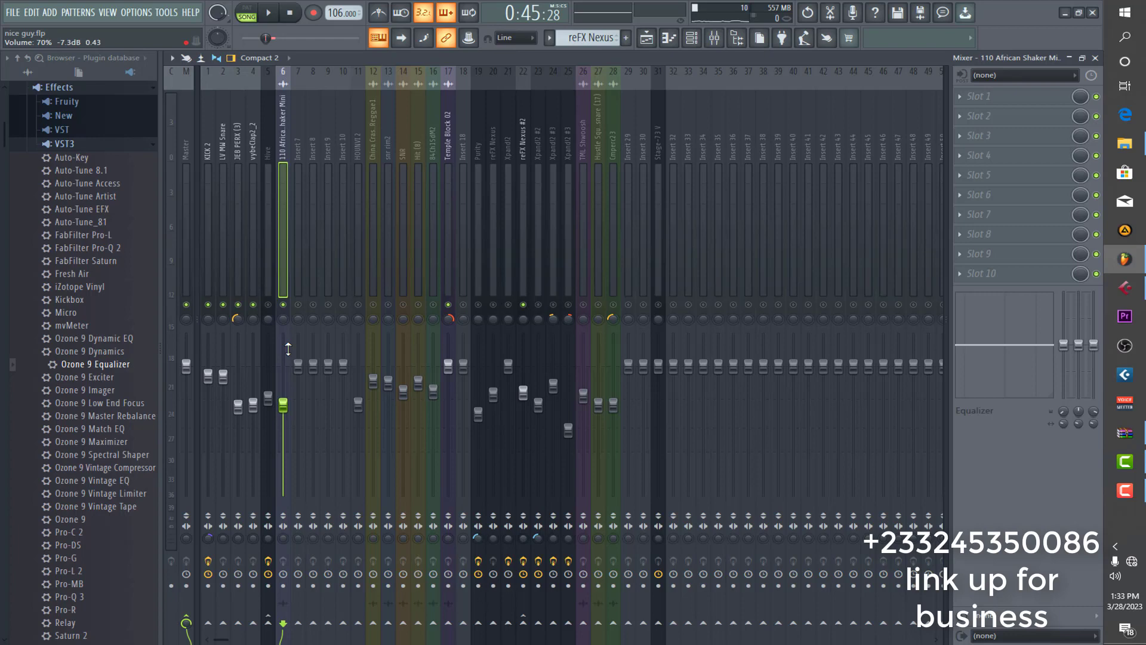
key(space)
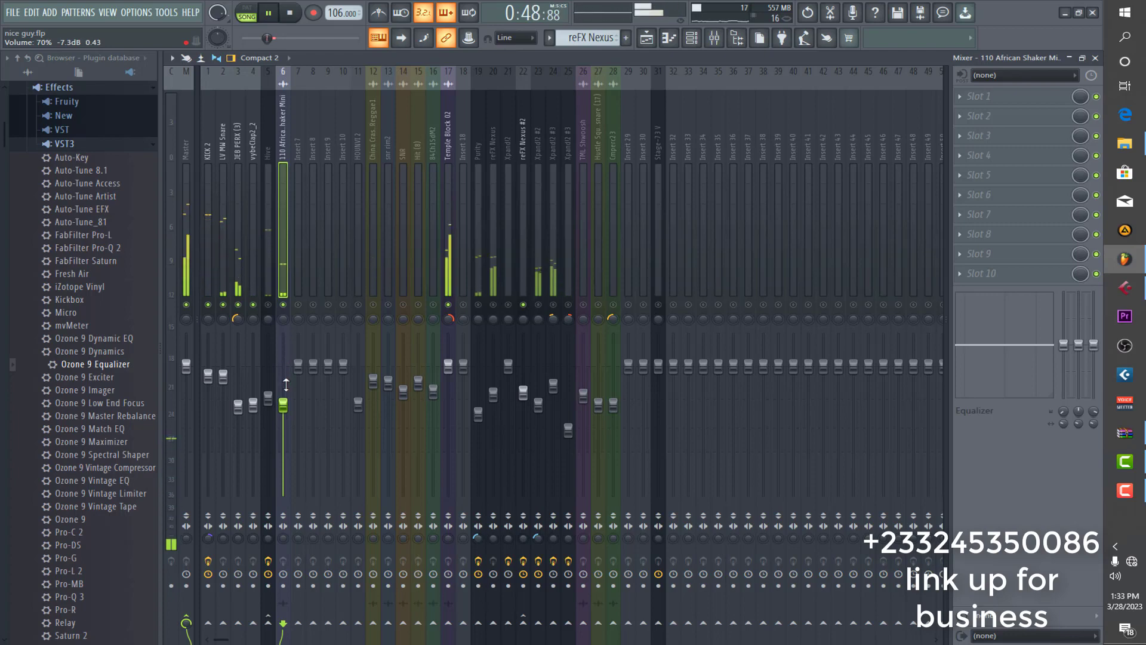
drag(287, 406, 287, 409)
key(space)
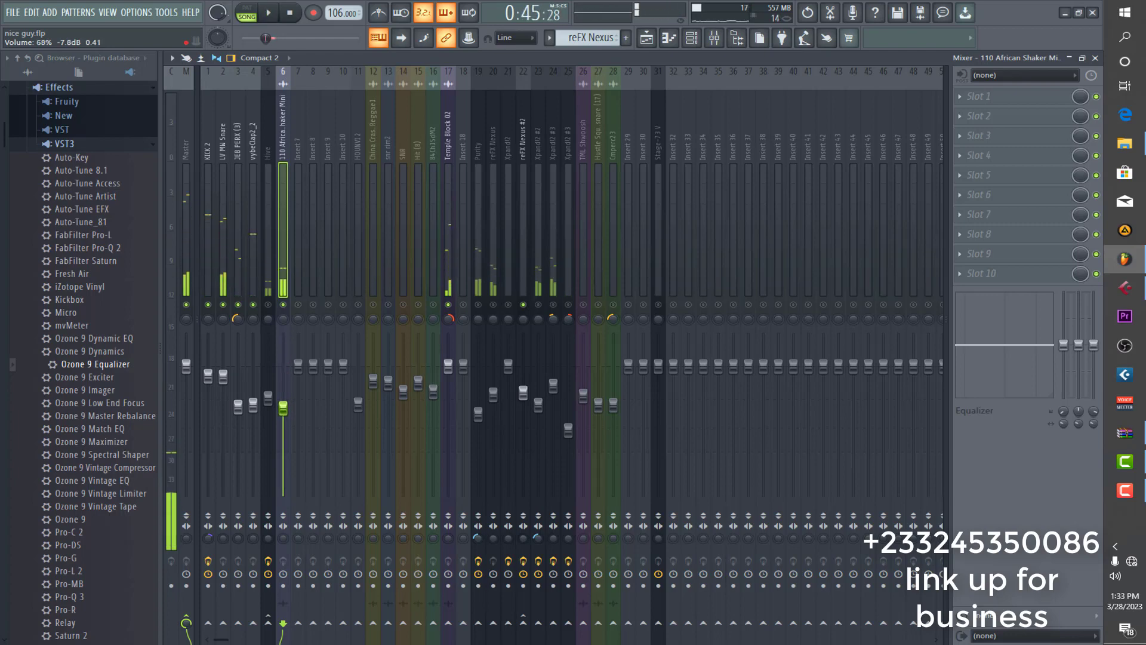
key(space)
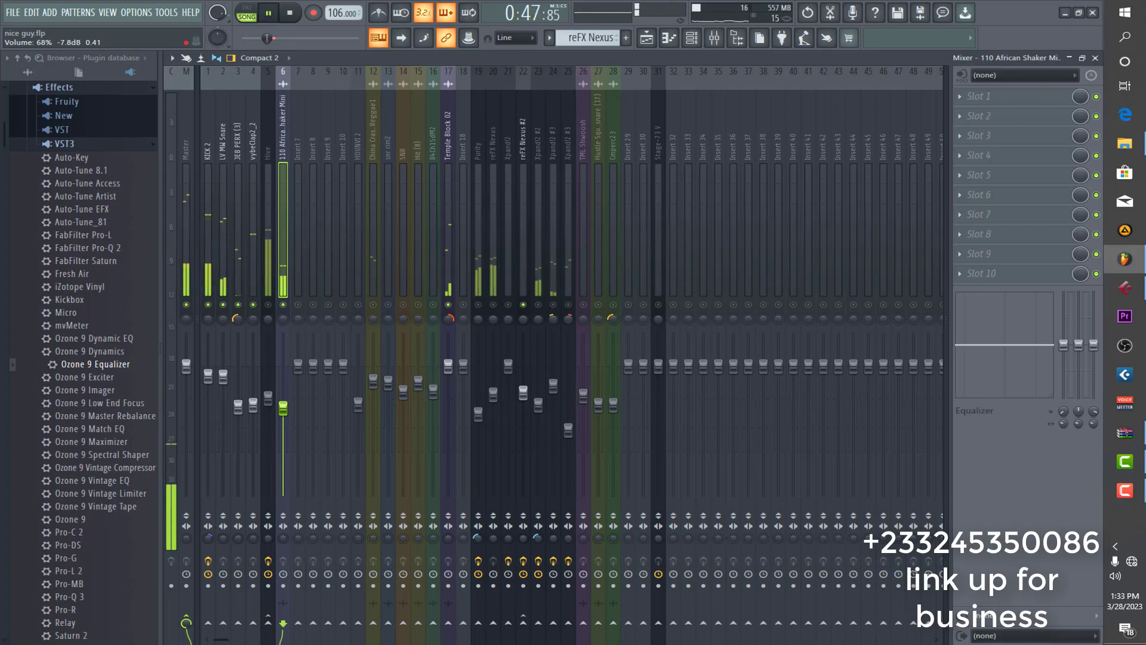
key(space)
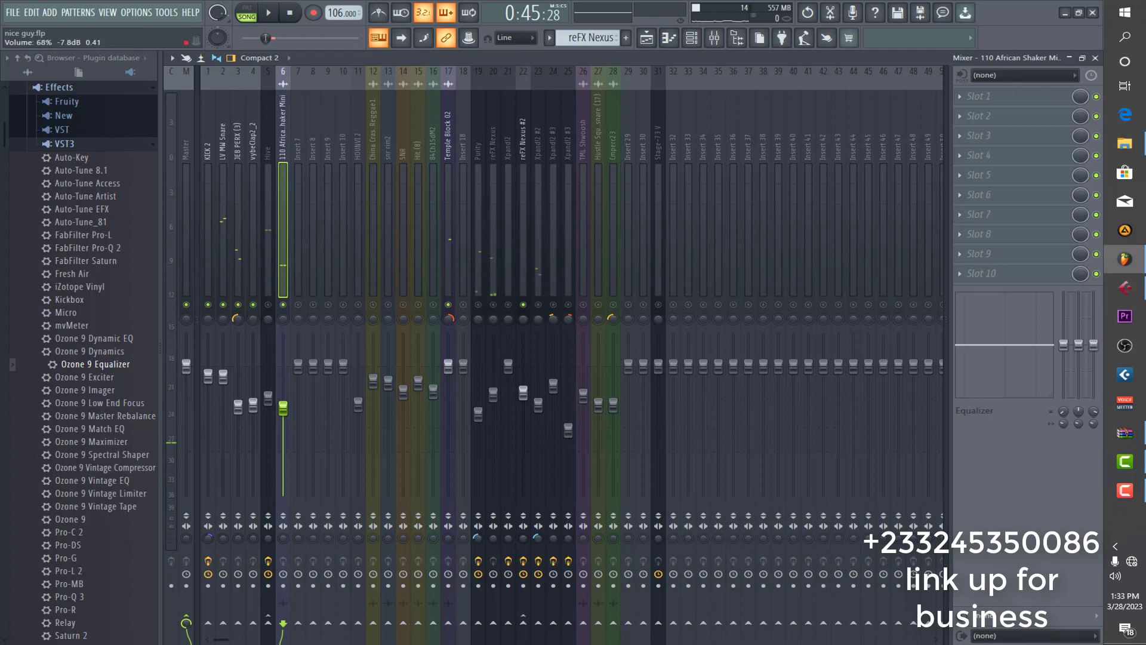
Unmute the Hive track, check its instrument preset through the channel rack, and listen to it in the mix.
click(269, 305)
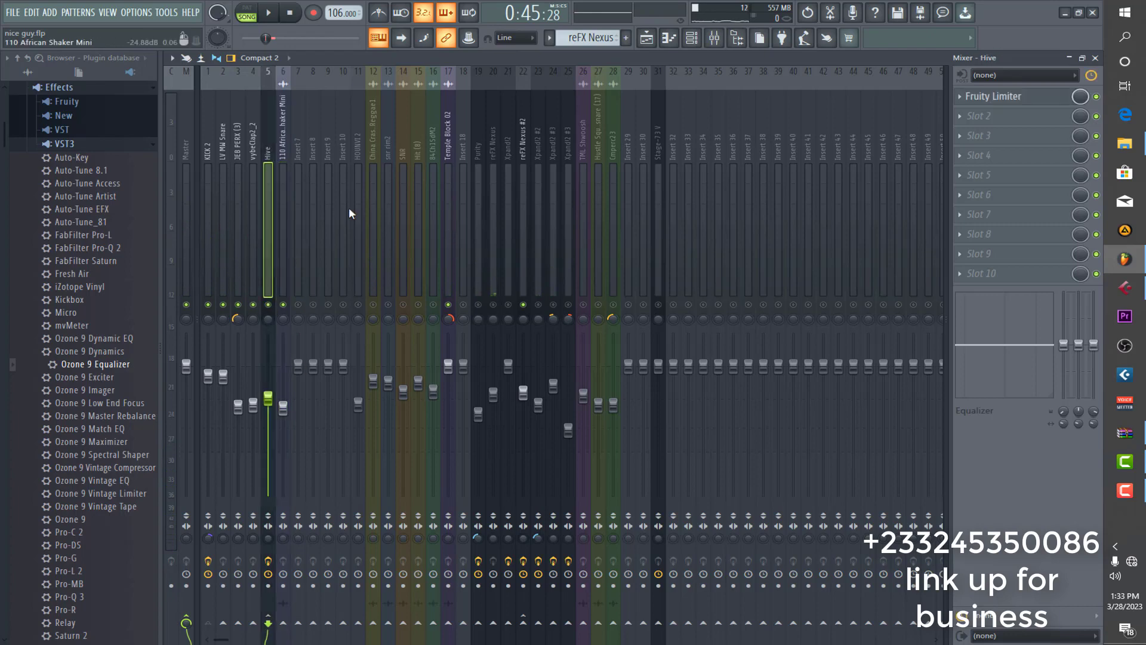
click(692, 39)
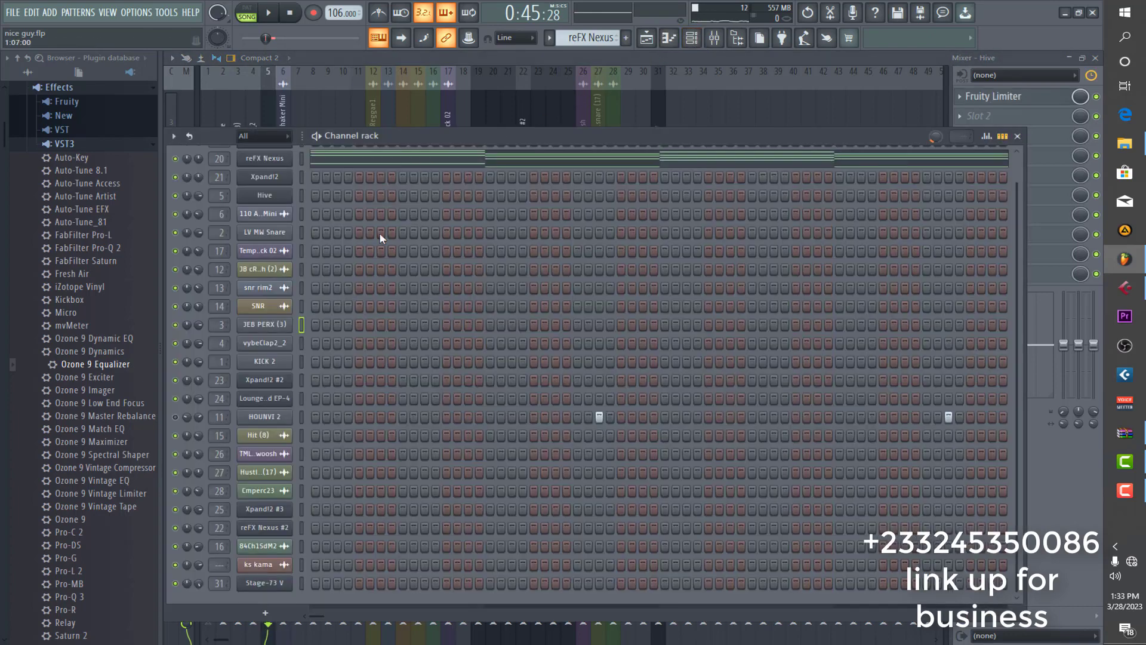
scroll(384, 253, up, 2)
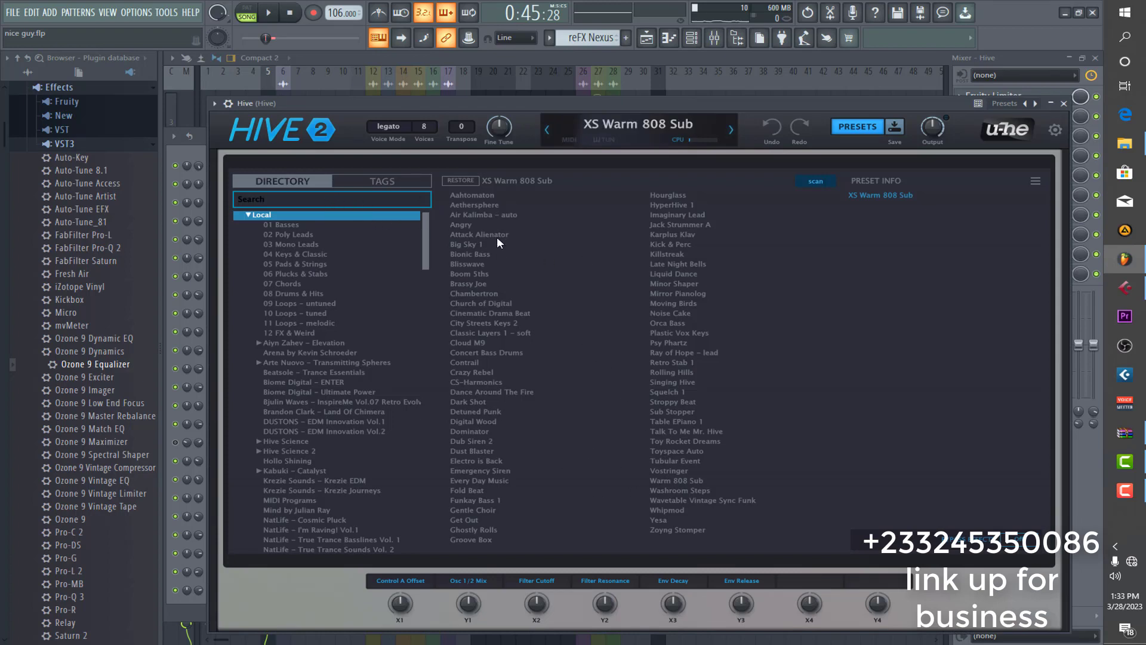
click(1064, 103)
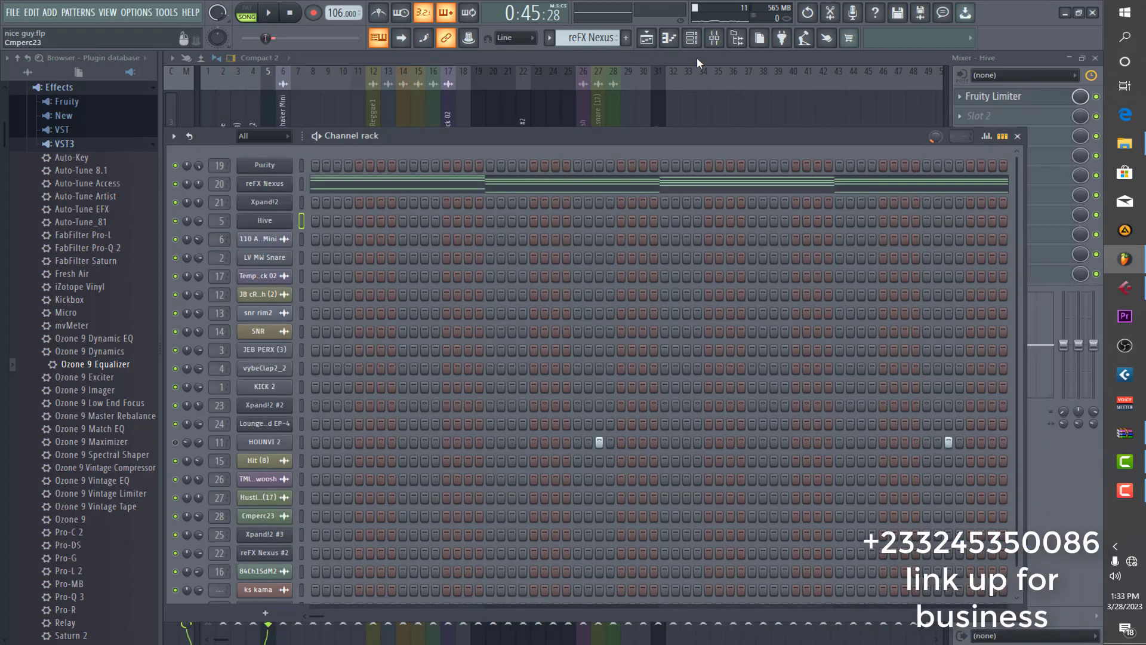
click(714, 38)
key(space)
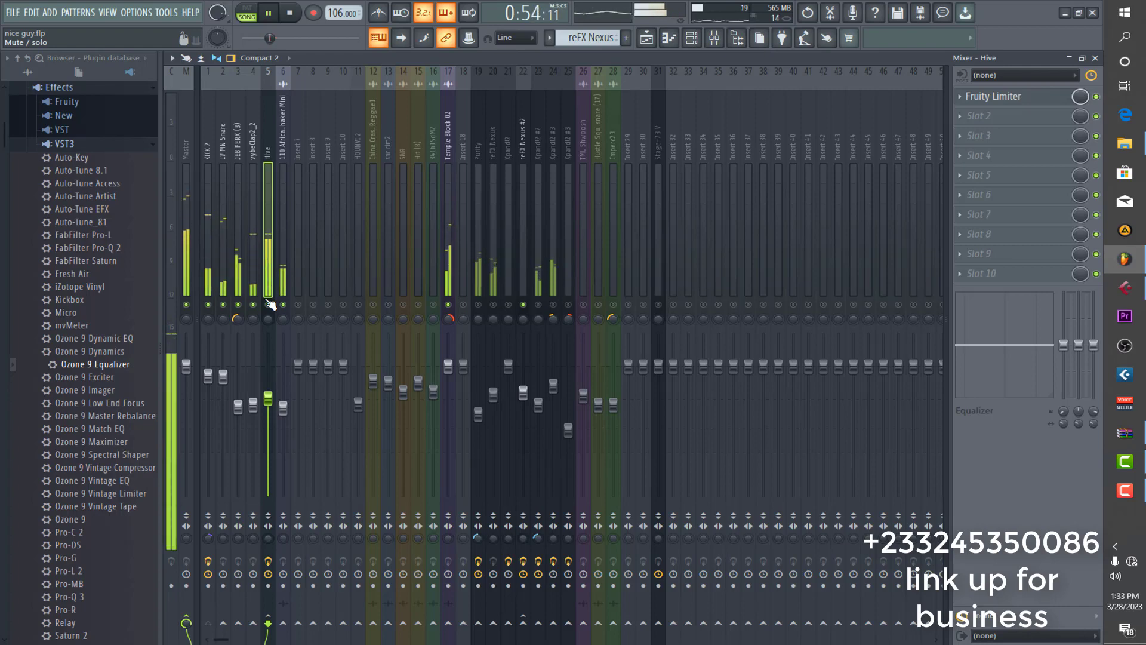
key(space)
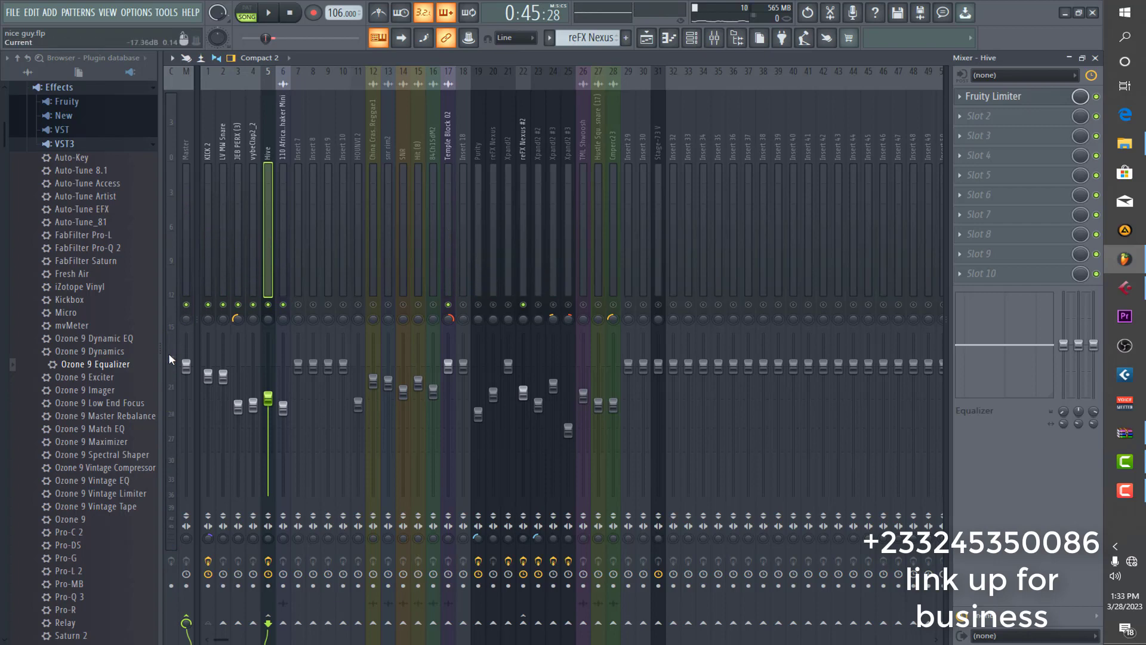
Compare the KICK 2 and Hive tracks, inspect the Fruity Limiter on Hive and replay the section.
click(210, 276)
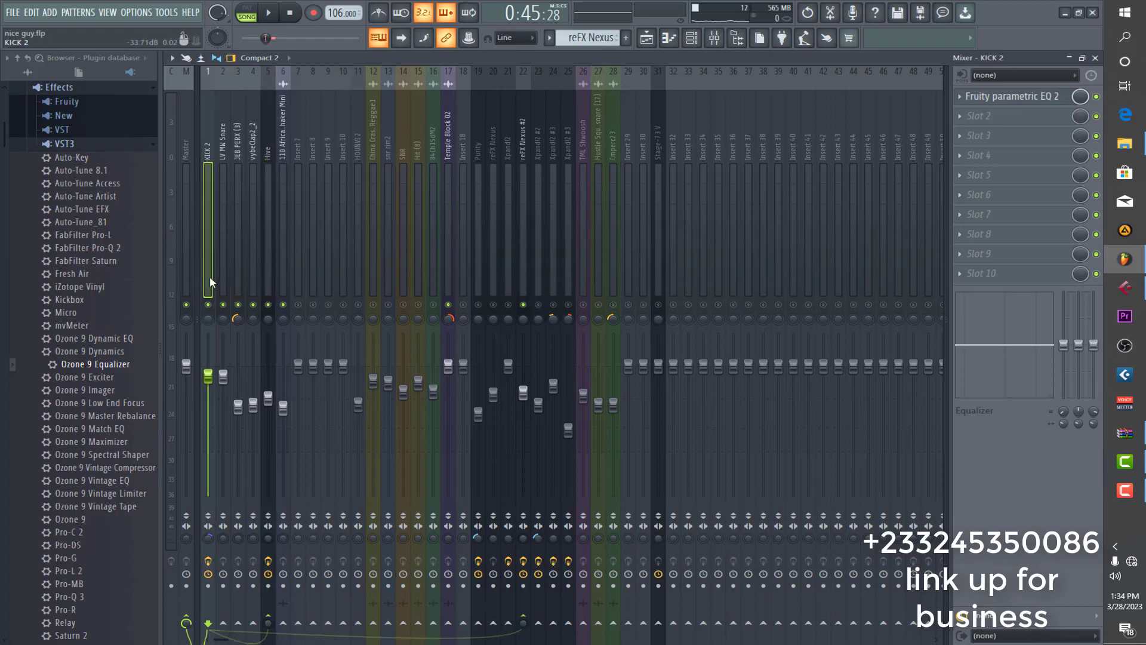
click(265, 257)
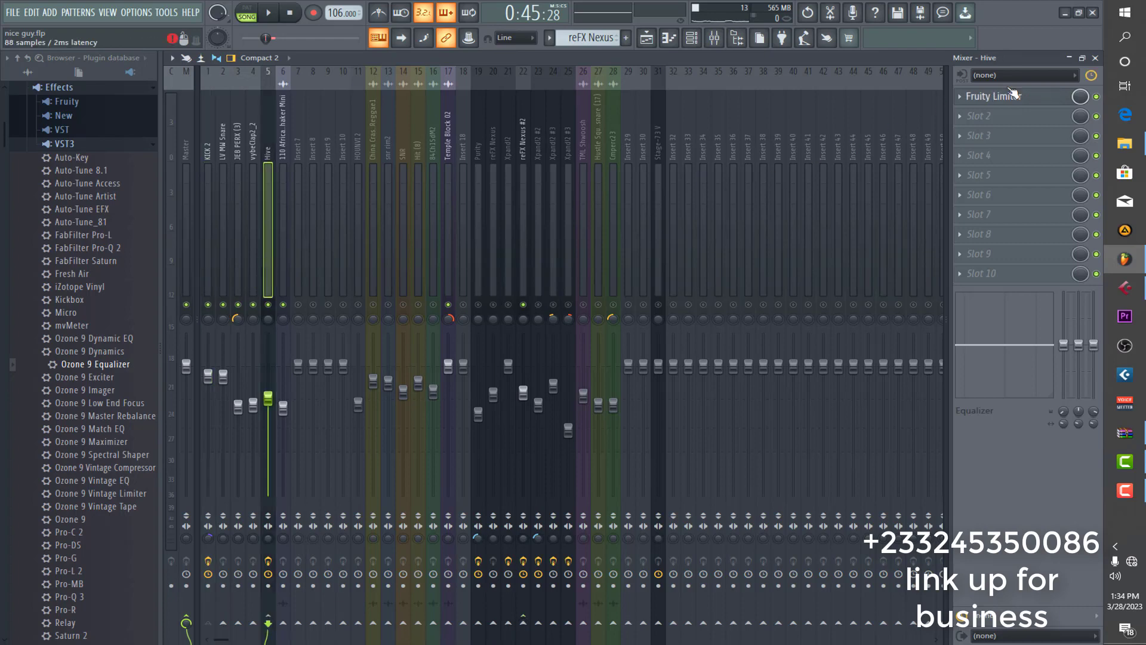
click(1026, 101)
click(1025, 101)
key(space)
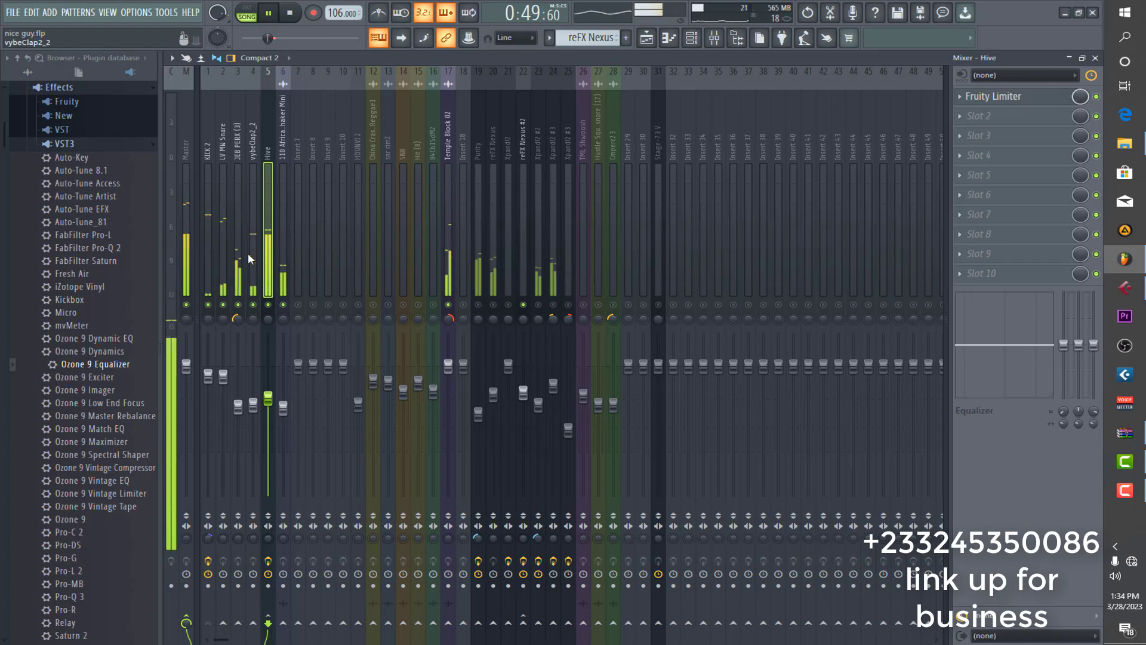
key(space)
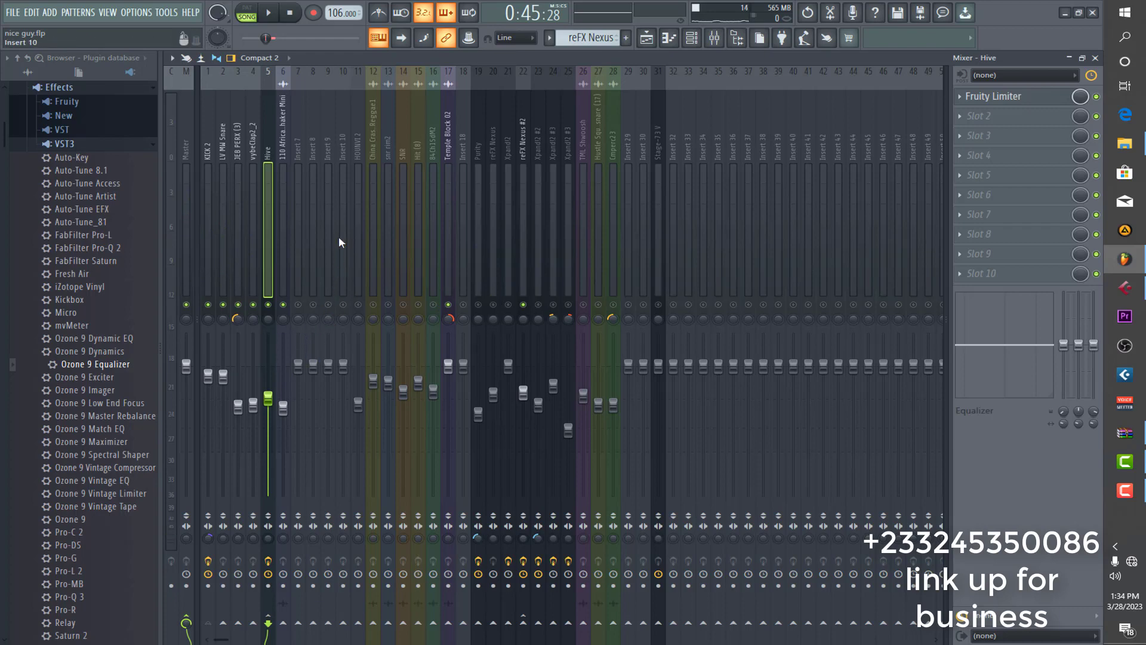
Unmute and select the China Crash track, replaying the section to hear it with the drums and bass.
key(space)
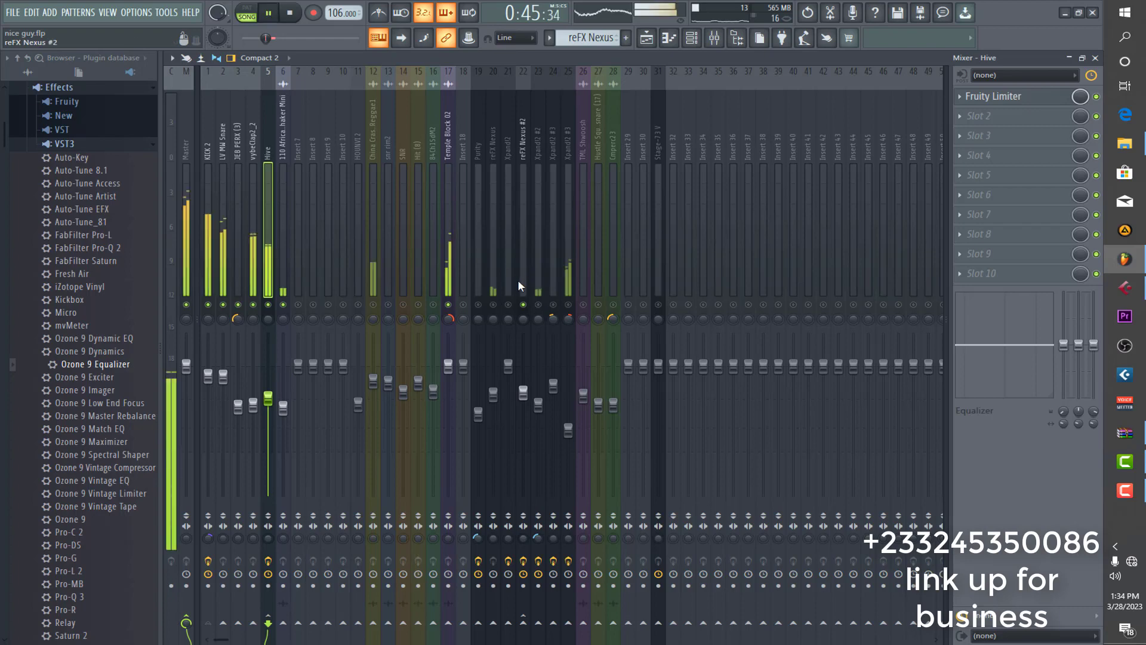
key(space)
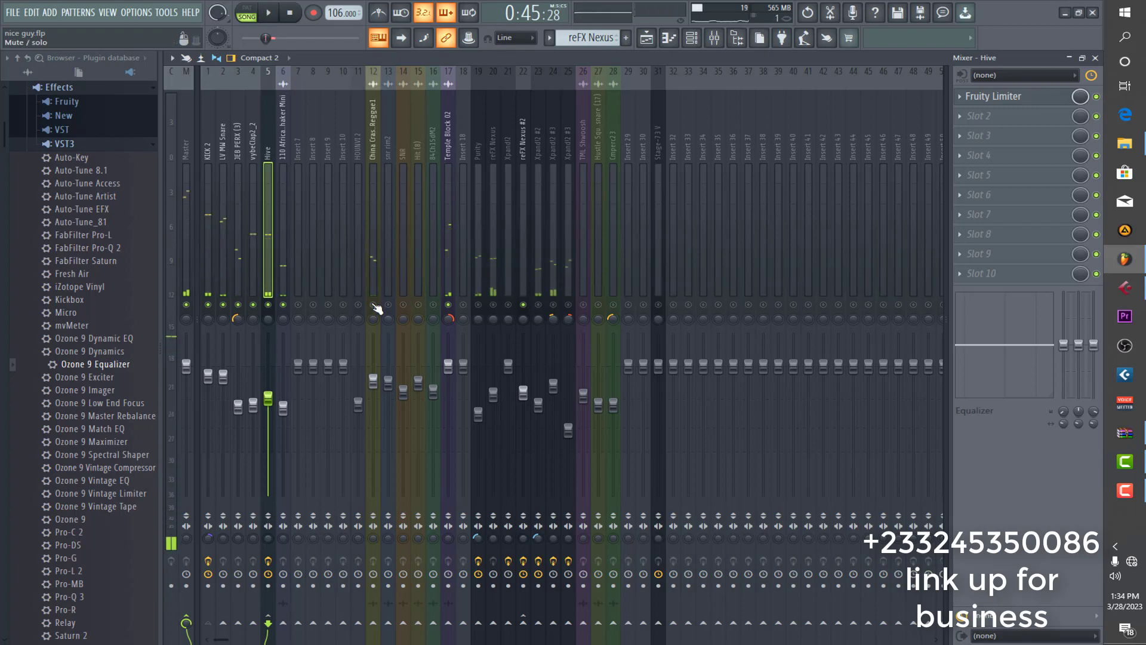
click(374, 278)
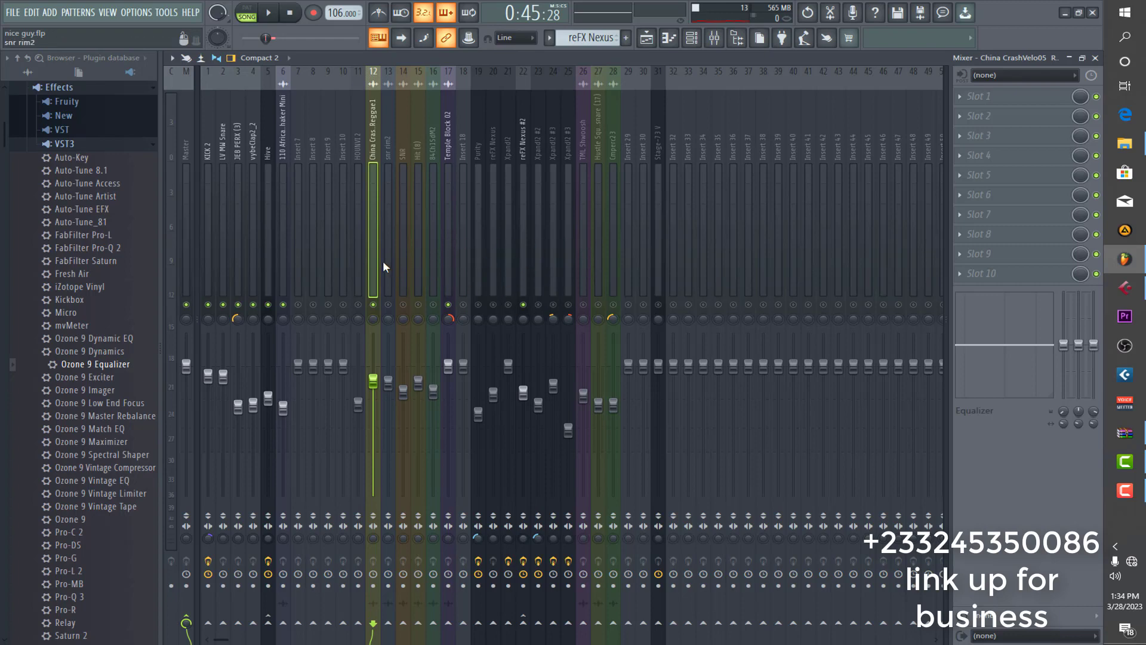
key(space)
key(space)
key(space)
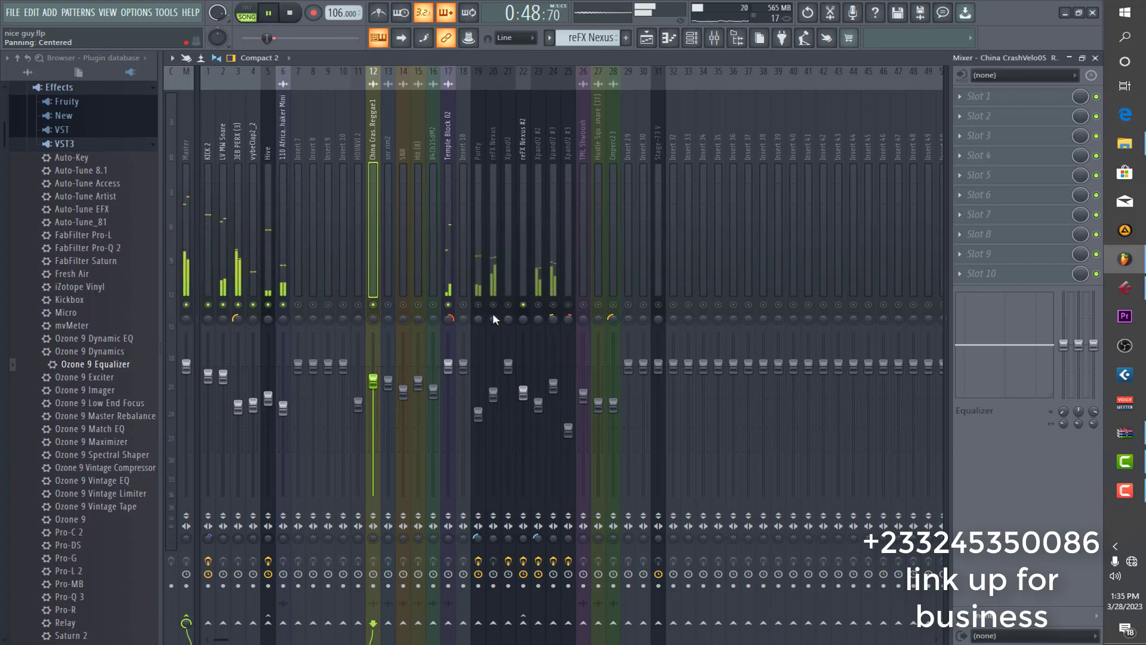
key(space)
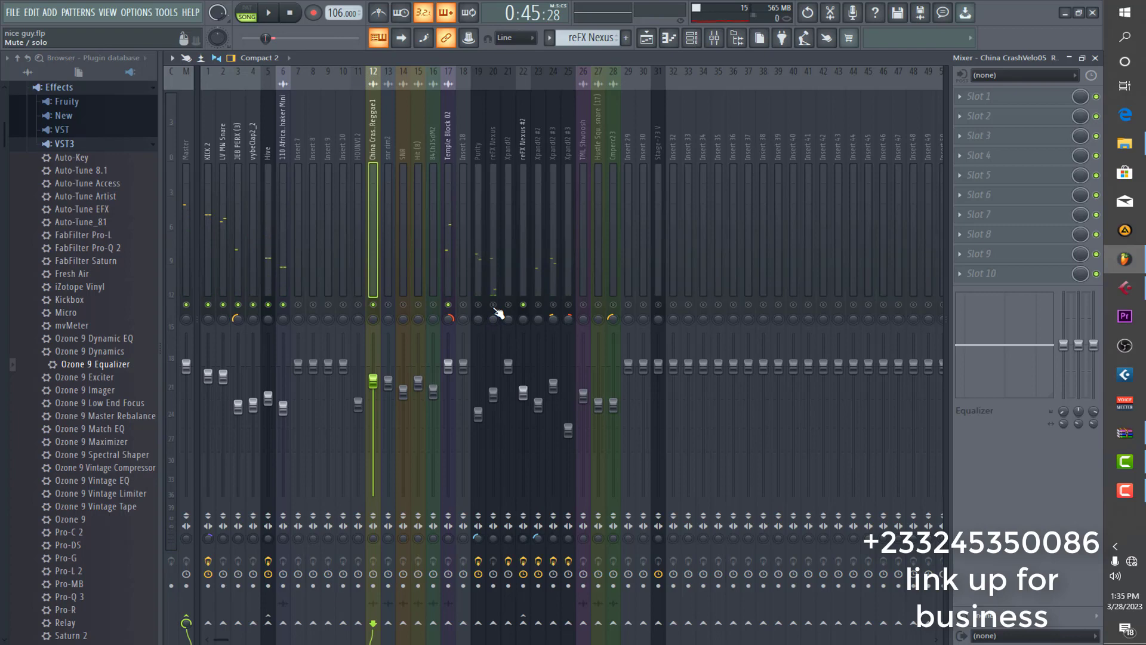
Unmute and select the reFX Nexus track on insert 20 and listen to it in the mix.
click(492, 270)
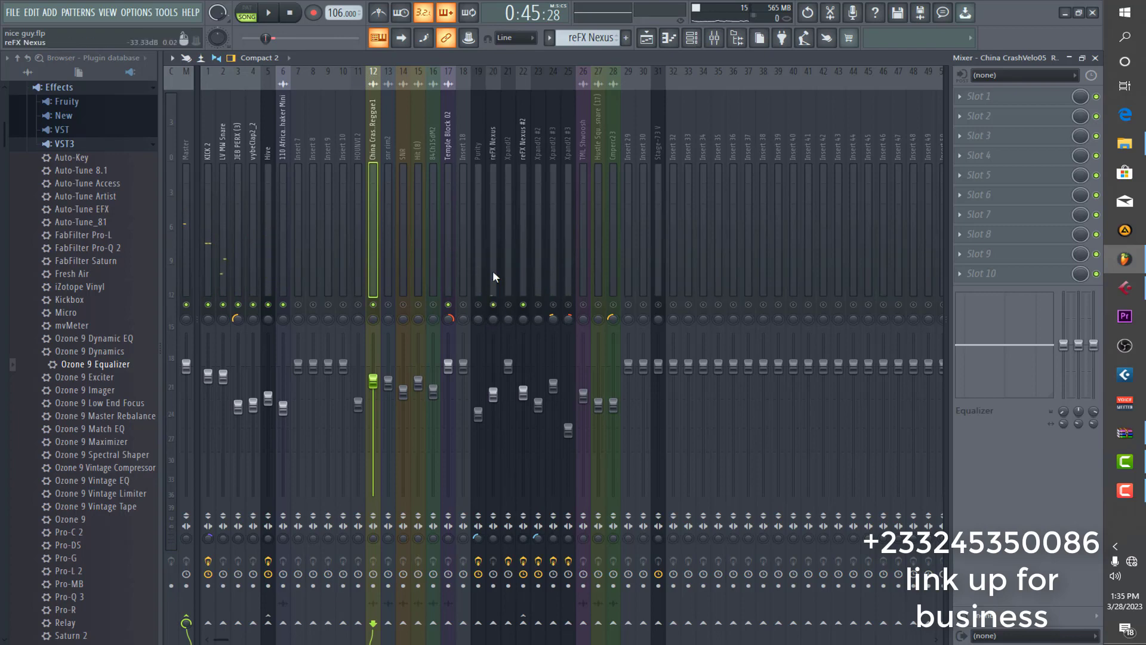
key(space)
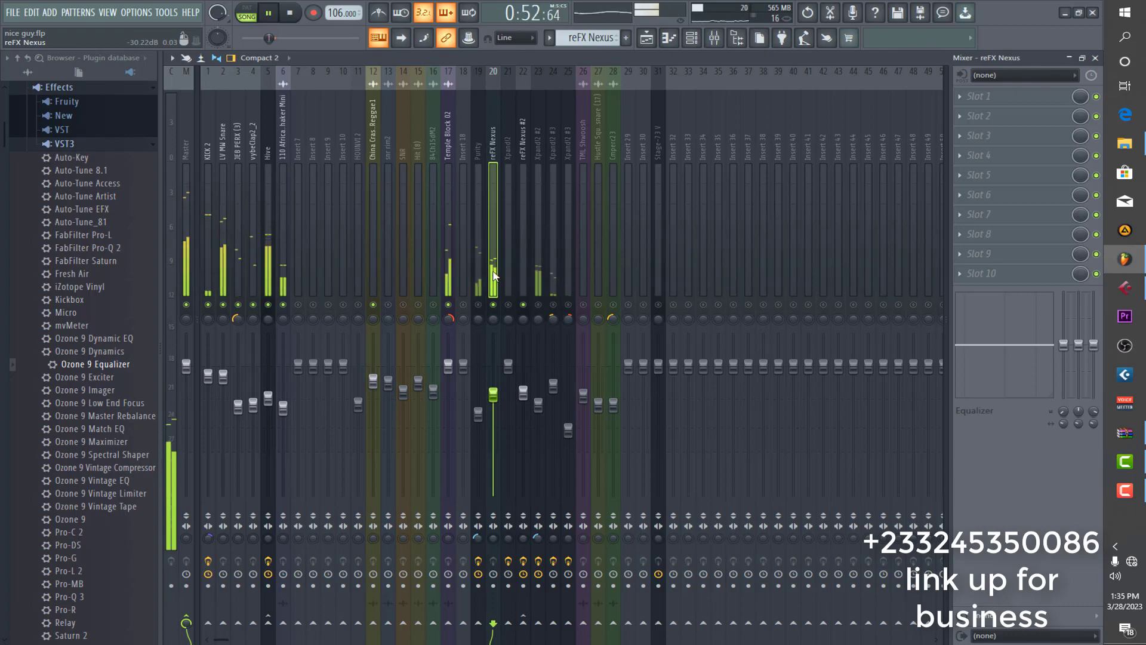
key(space)
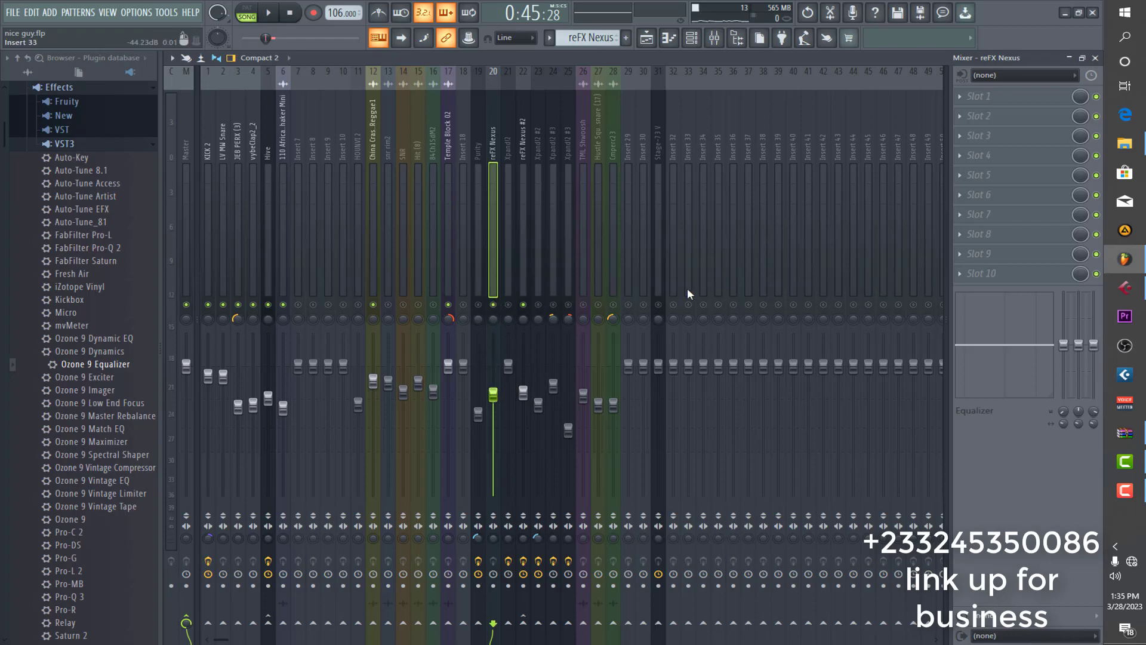
Unmute and select the Purity track and play the section with it added.
click(481, 307)
click(483, 285)
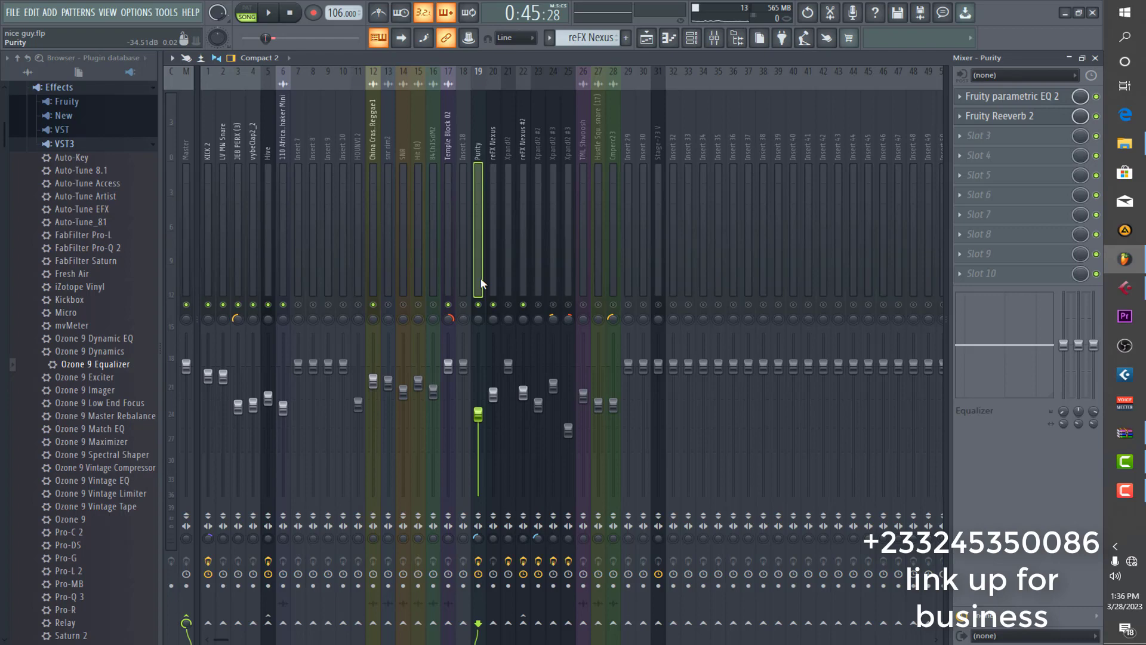
key(space)
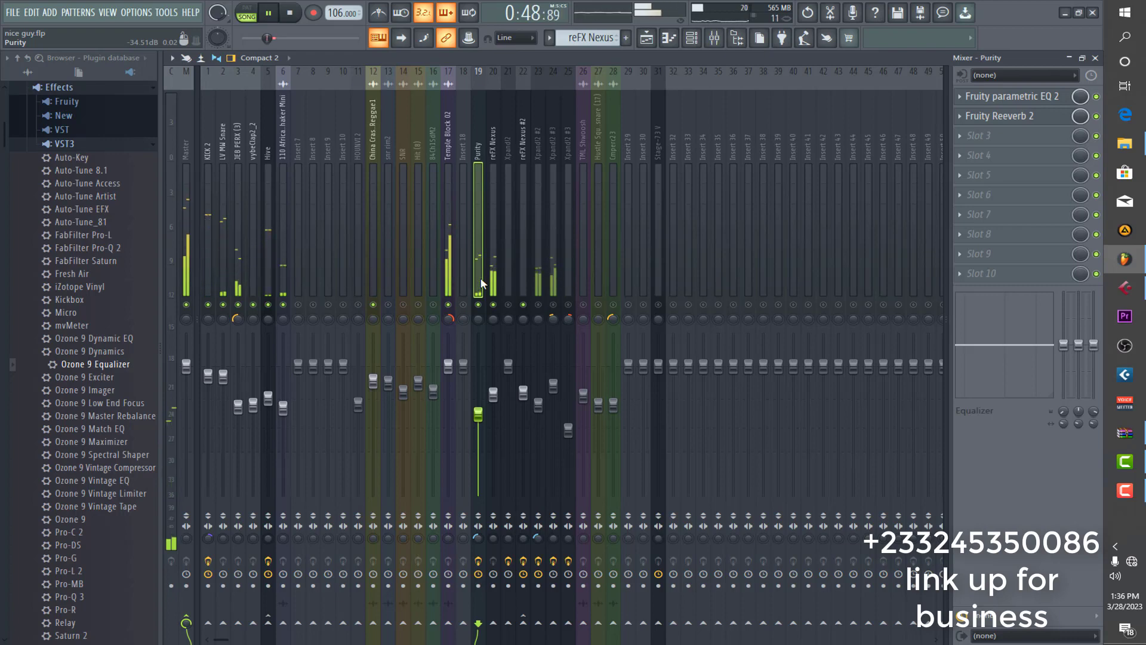
key(space)
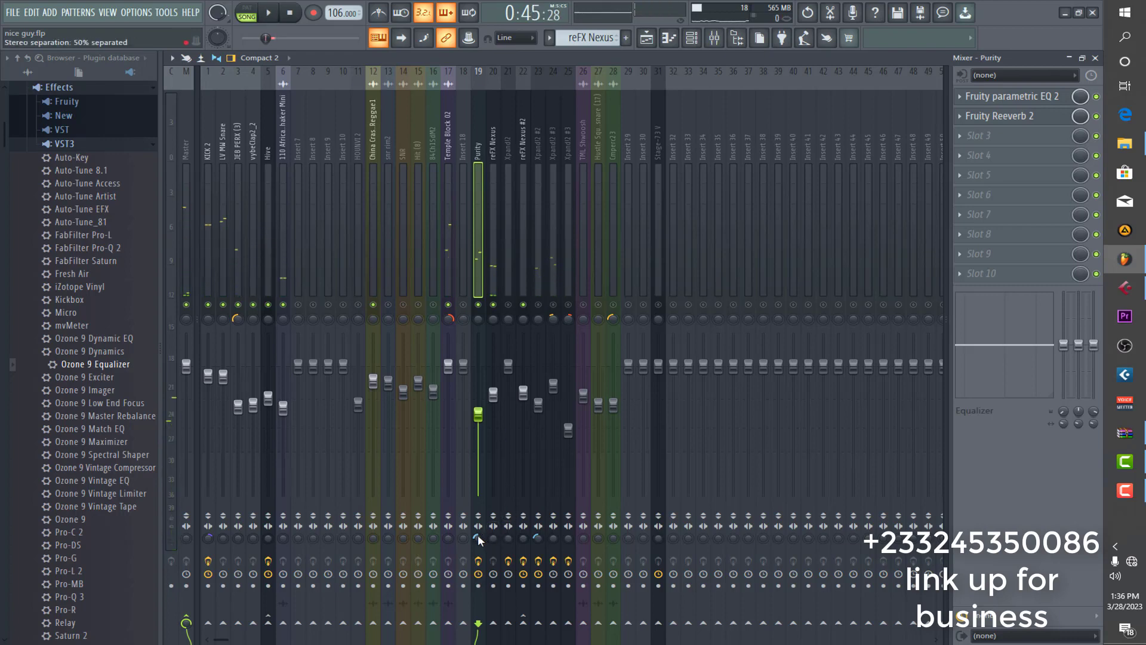
Inspect the low cut in Purity's Fruity parametric EQ 2 and the settings of its Fruity Reeverb 2.
click(1030, 97)
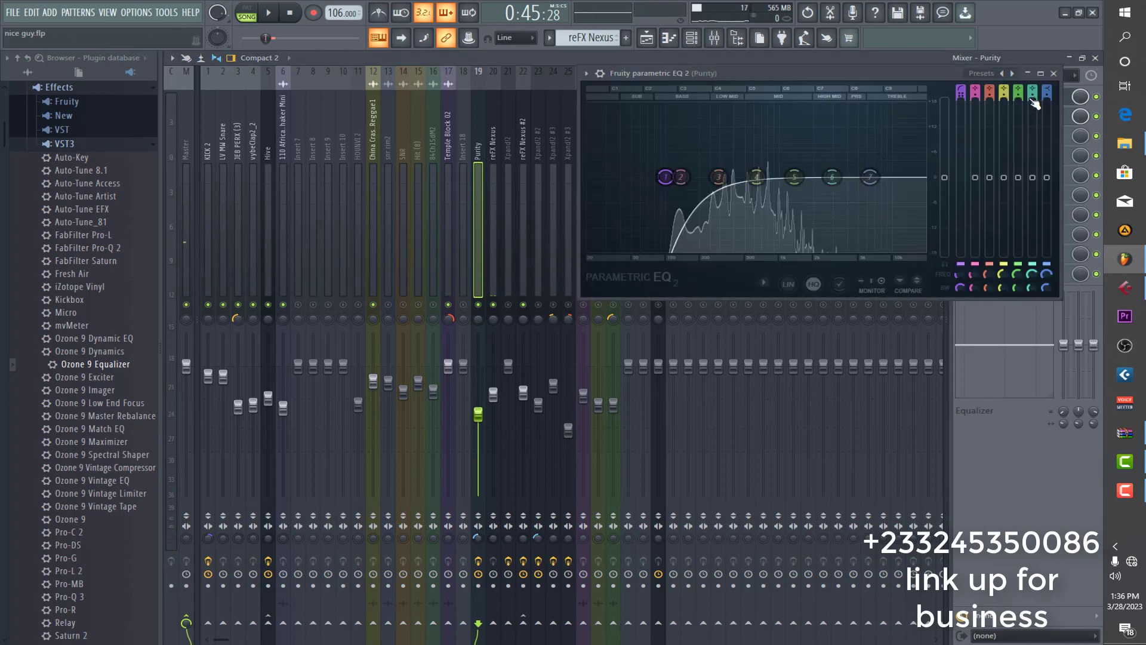
click(1054, 73)
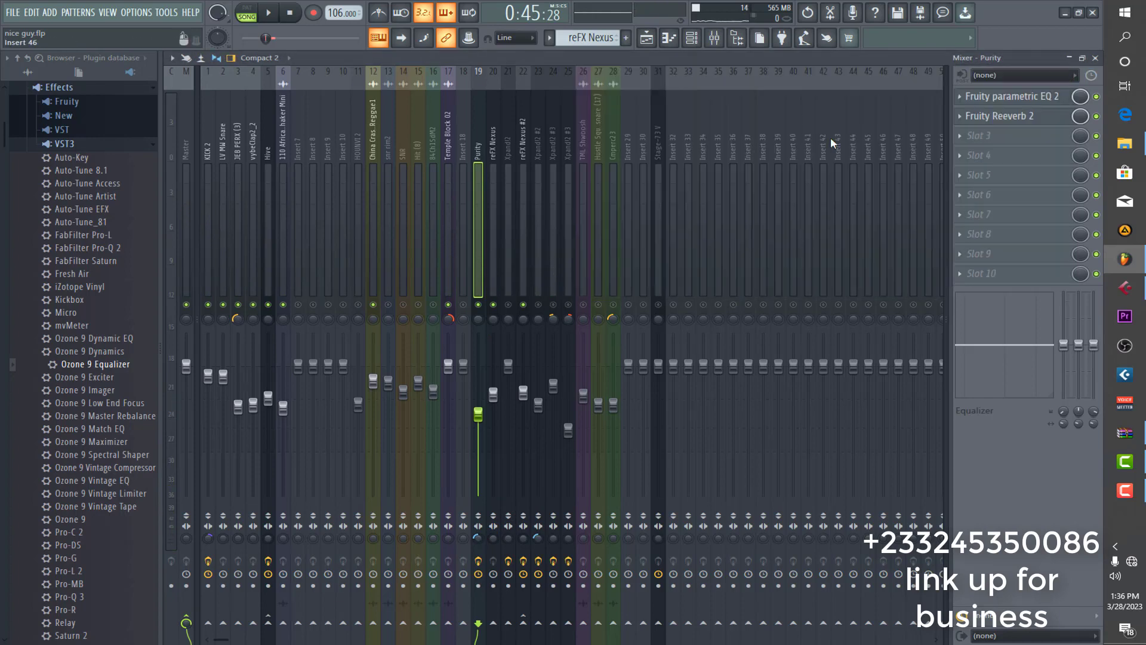
click(1037, 117)
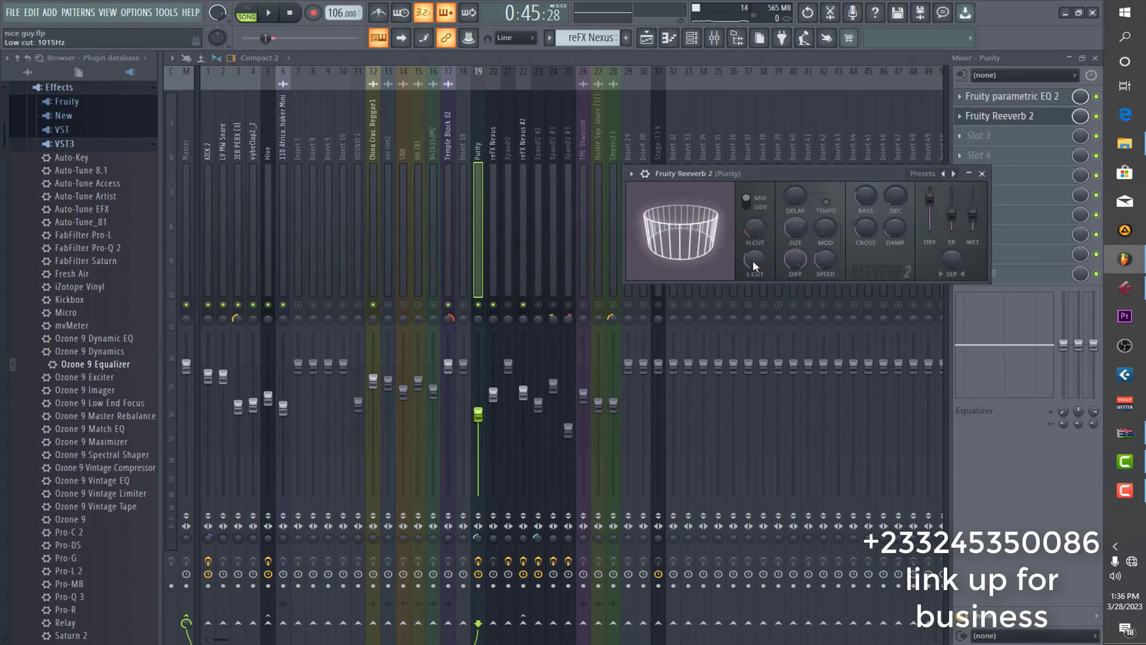
click(982, 173)
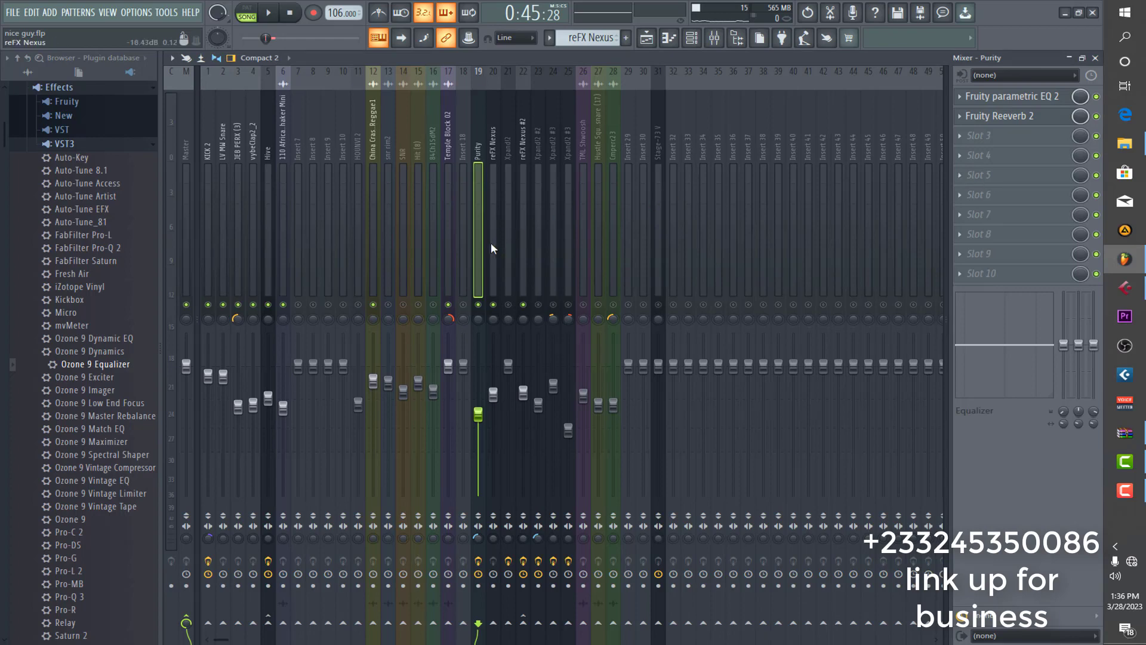
Switch between the reFX Nexus and Purity tracks and replay the section to hear Purity in the mix.
click(491, 262)
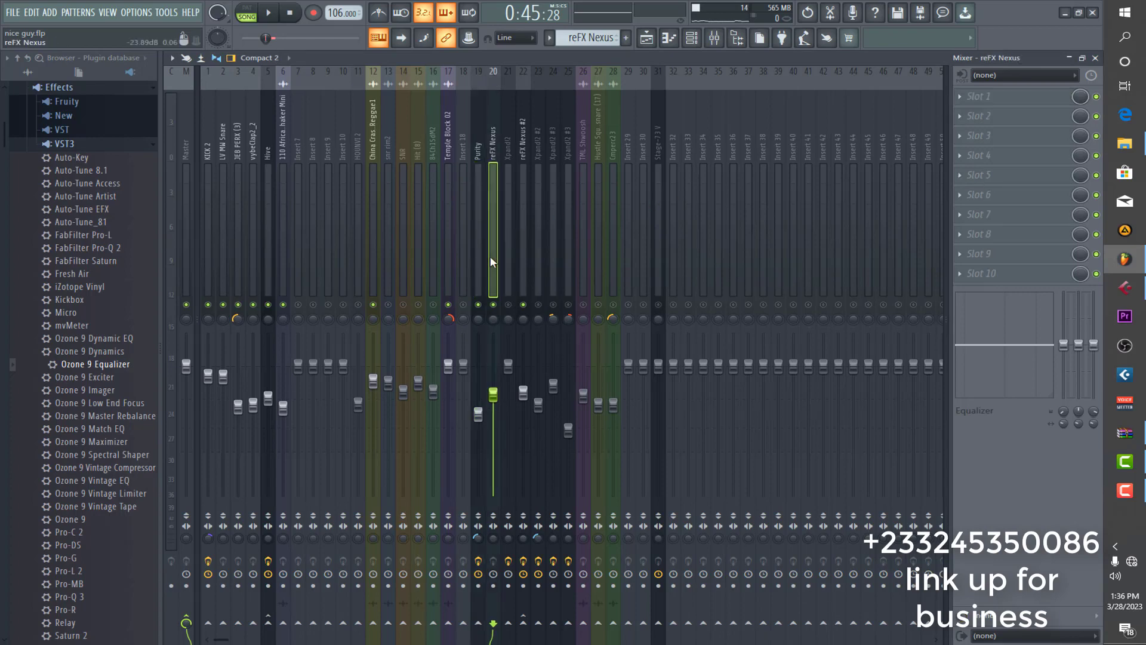
click(481, 262)
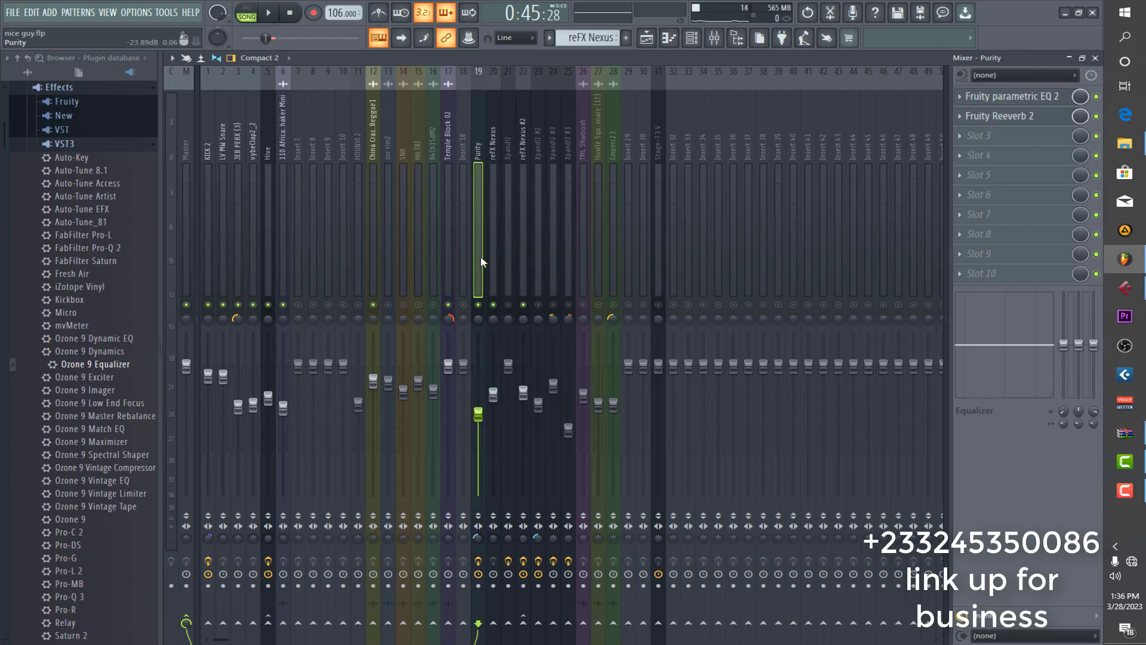
key(space)
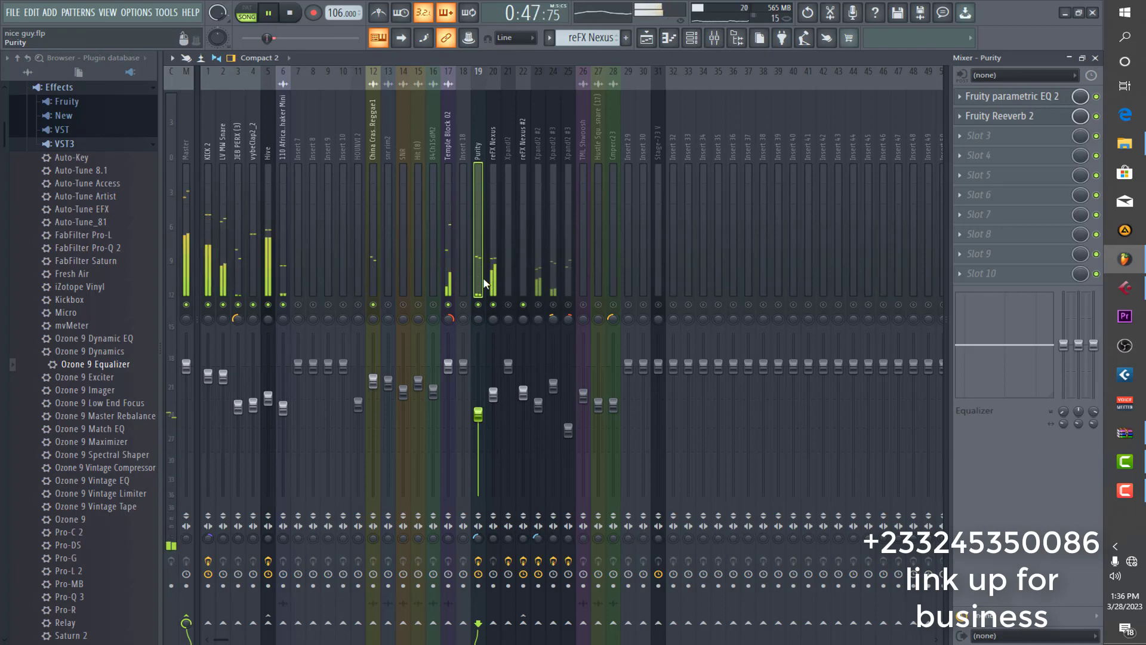
key(space)
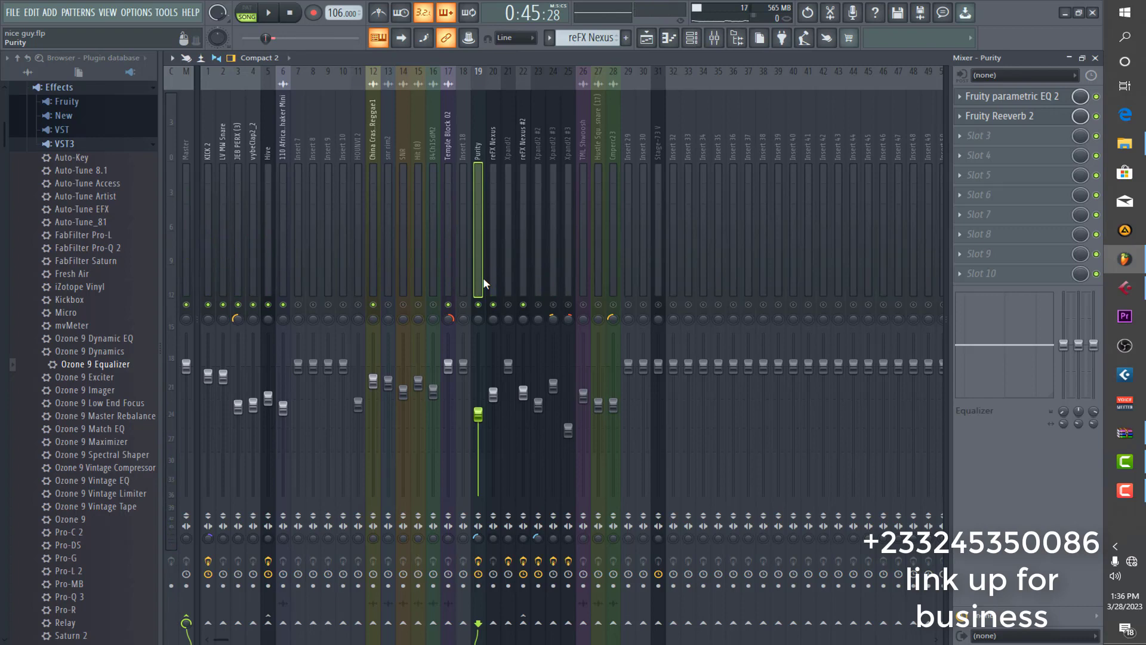
key(space)
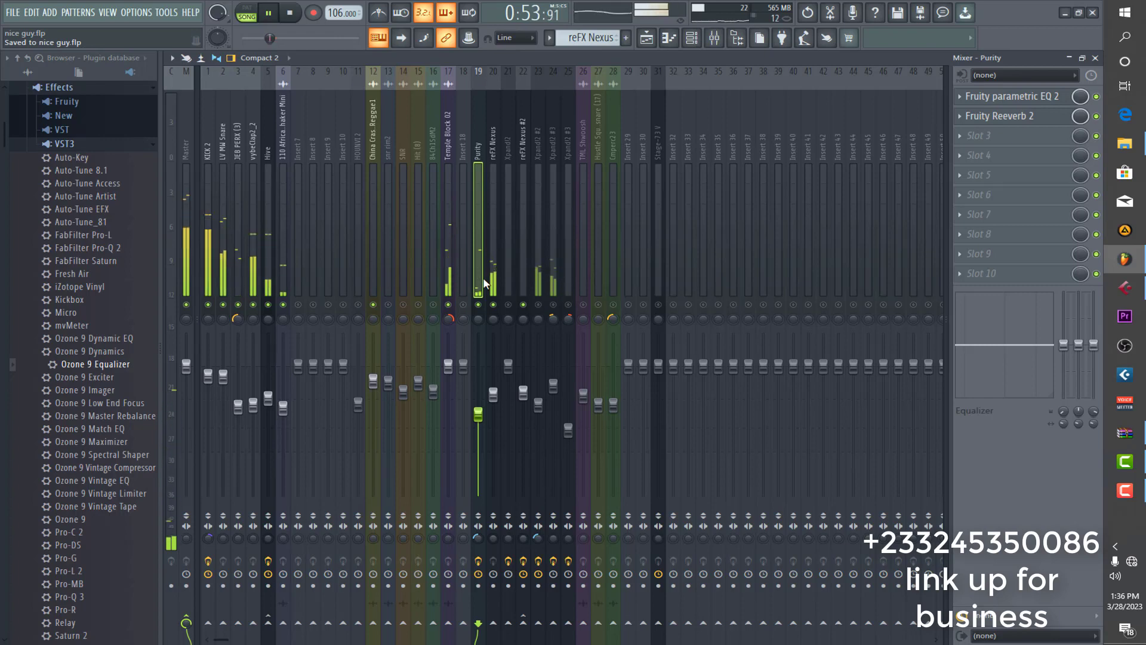
key(space)
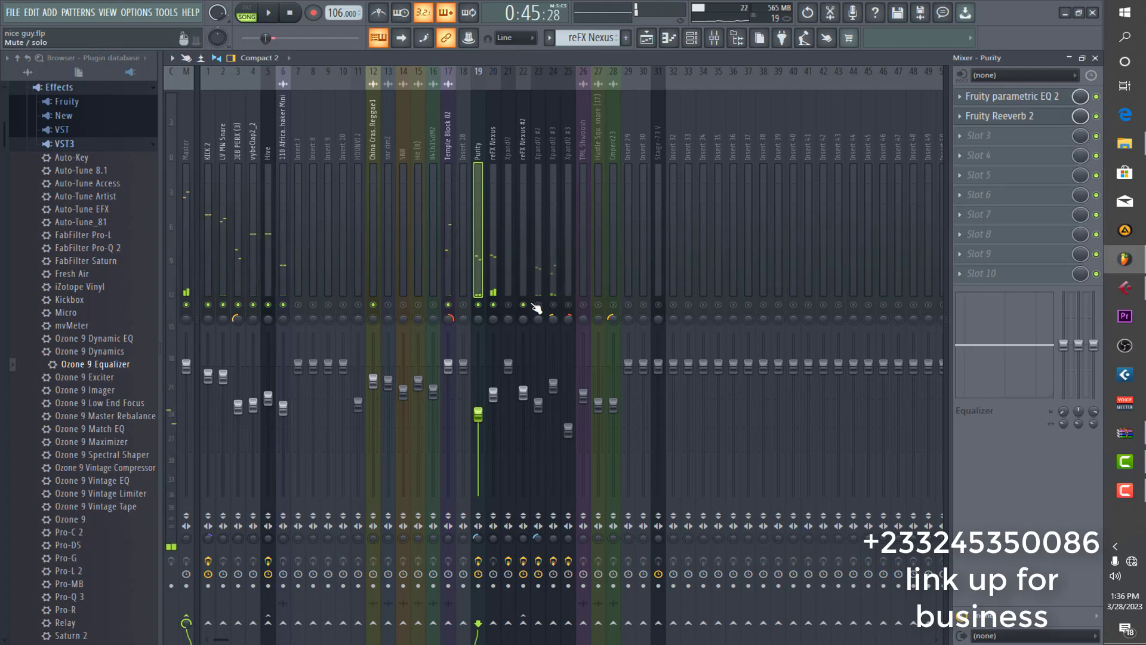
Unmute and select the Xpand!2 #2 track on insert 23 and play the section with it added.
click(541, 273)
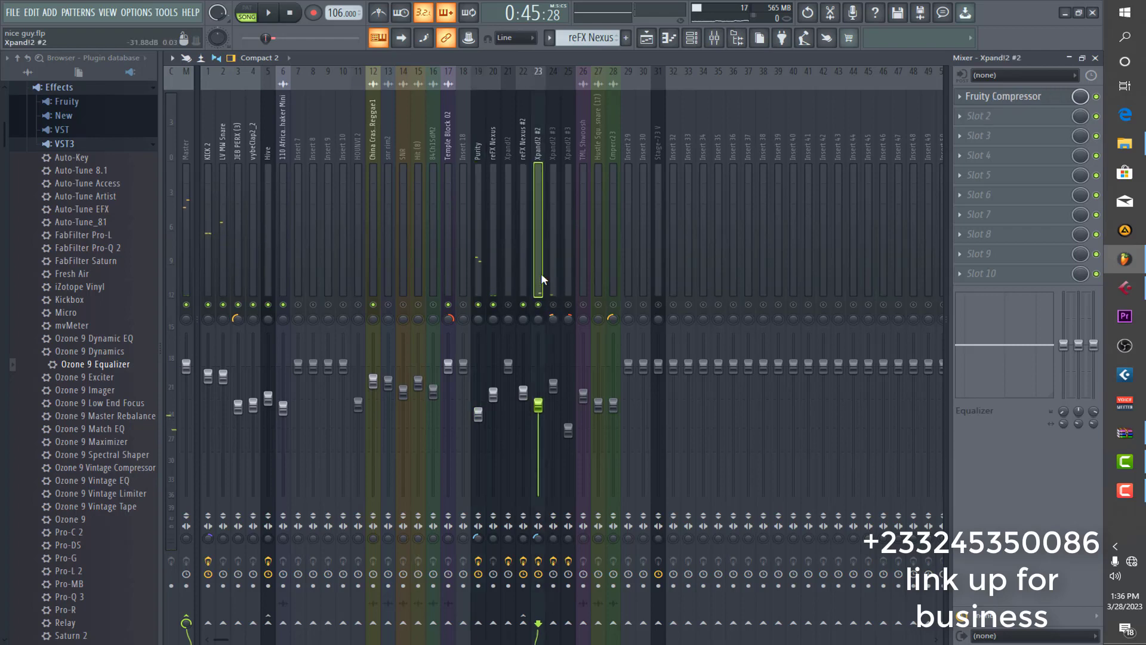
key(space)
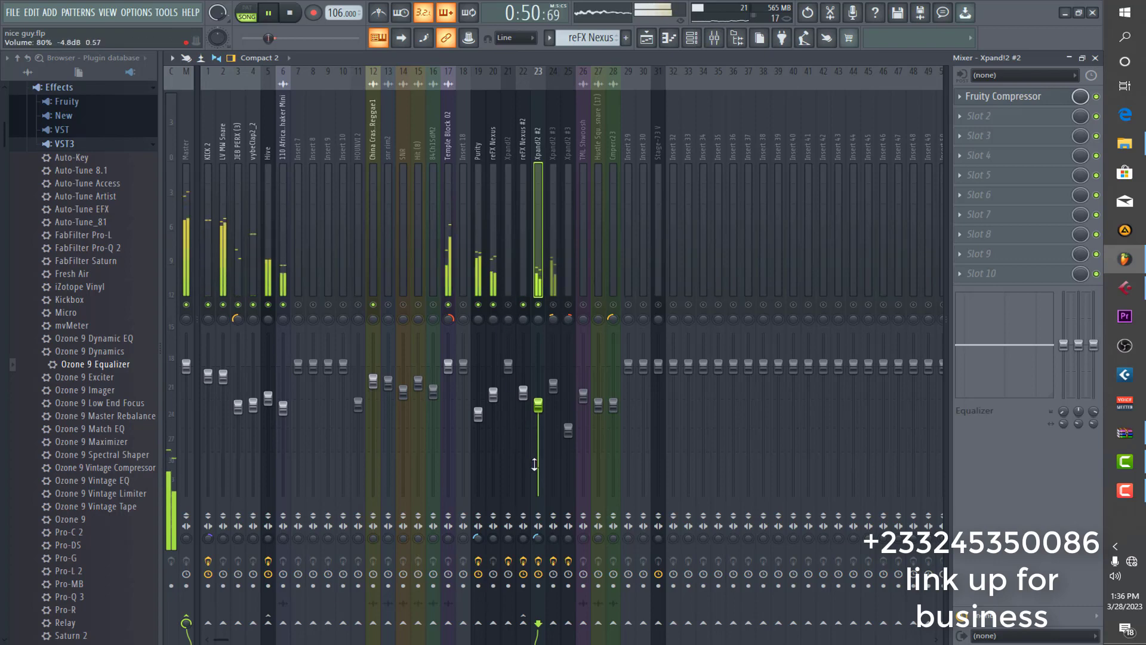
key(space)
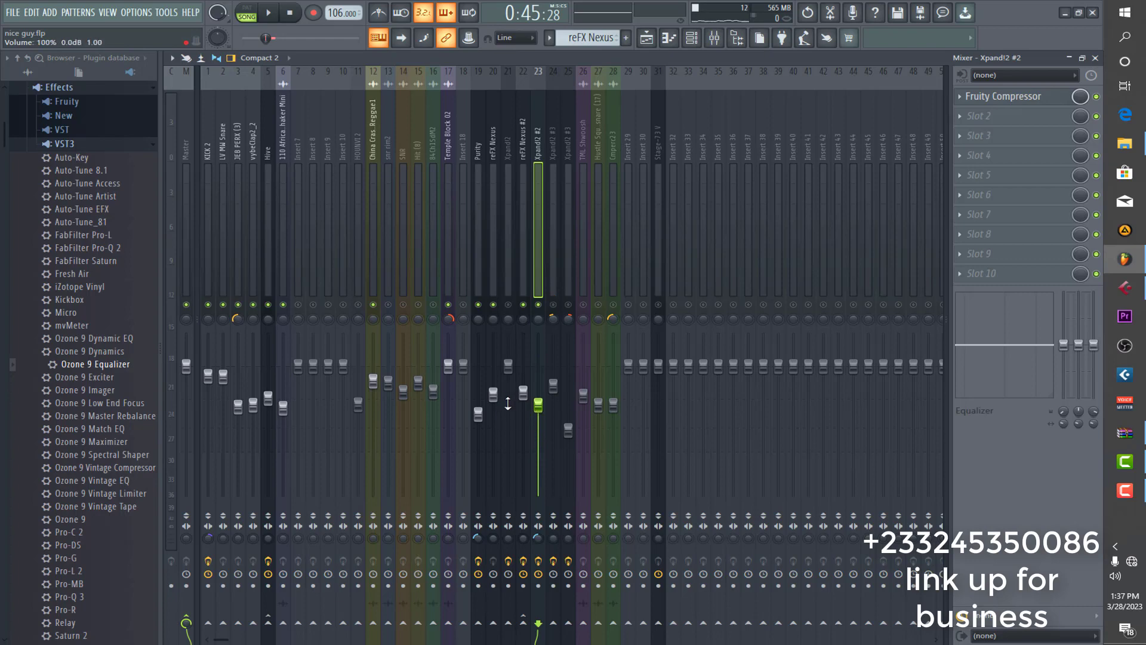
Unmute the Xpand!2 #3 track on insert 24 during playback and inspect its Fruity Reeverb 2 settings.
key(space)
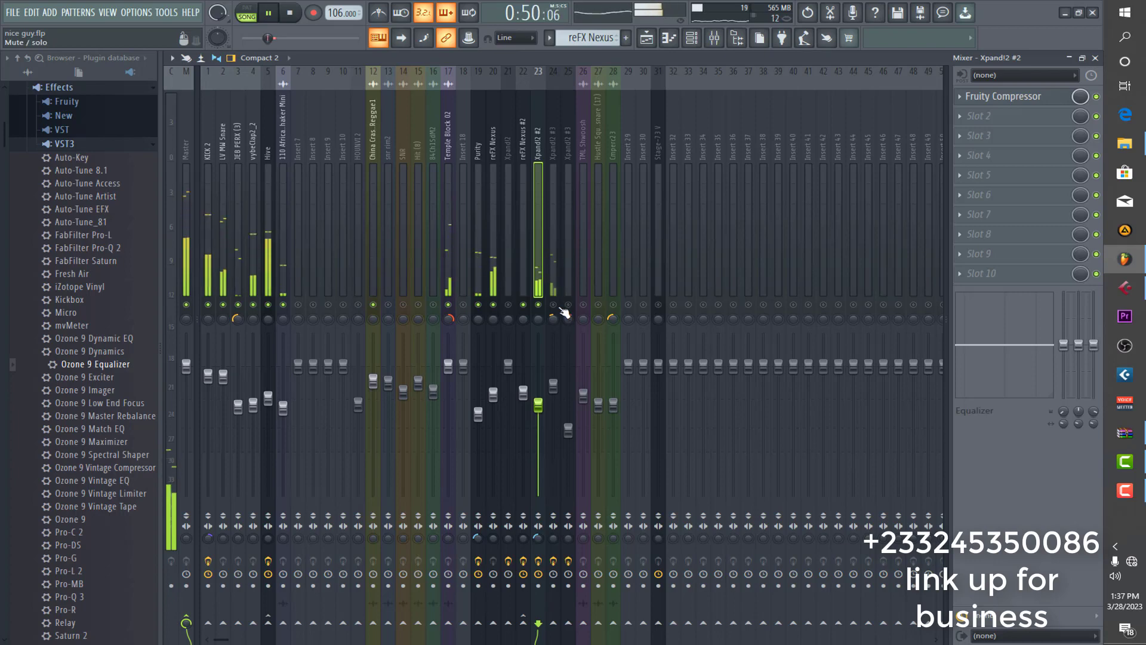
click(555, 305)
click(557, 275)
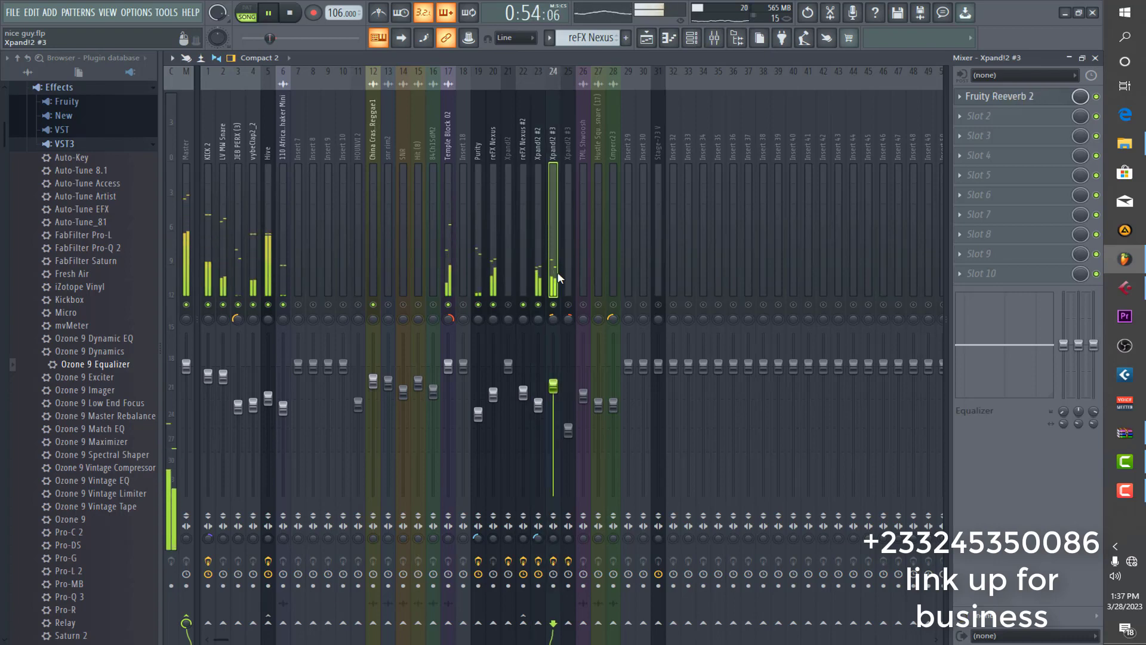
key(space)
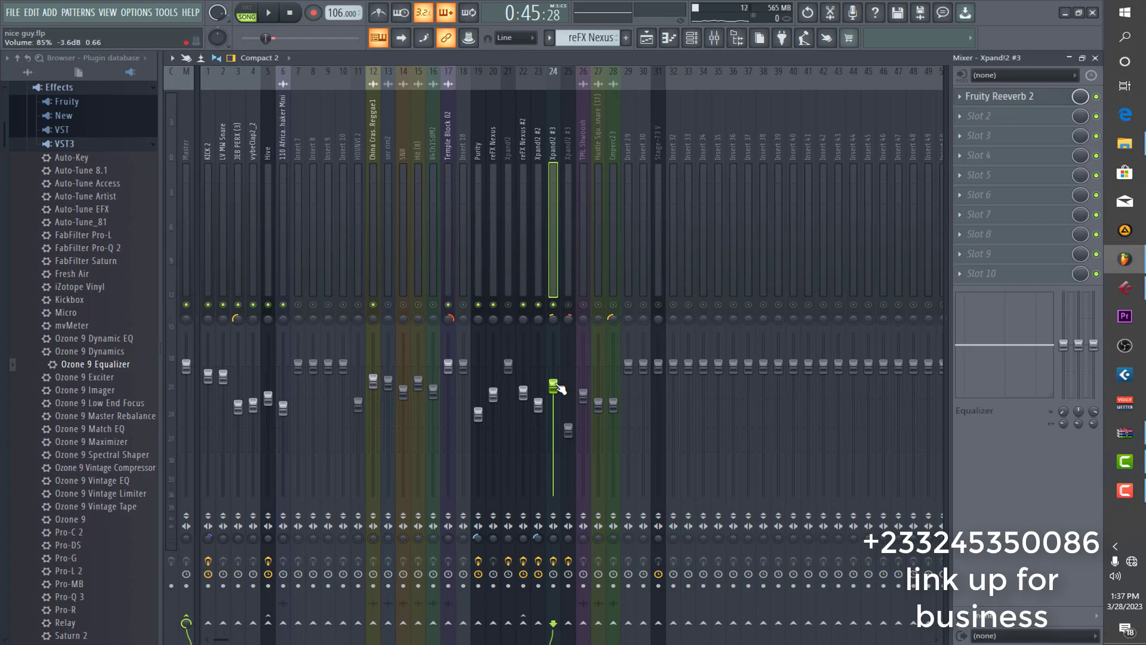
click(1054, 105)
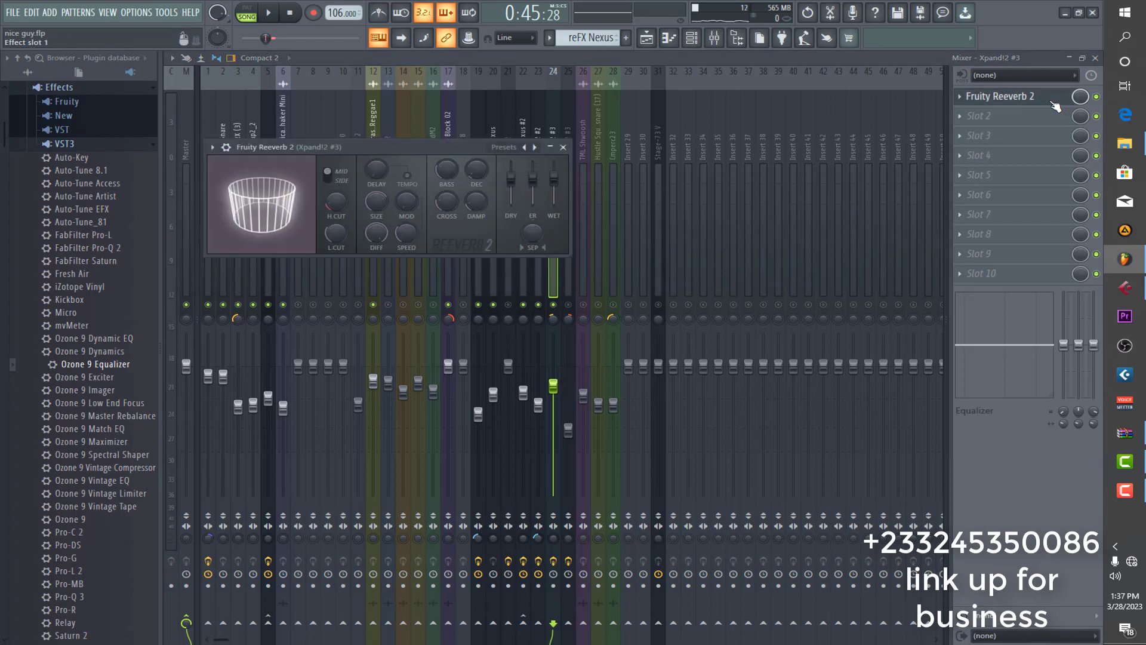
click(1054, 104)
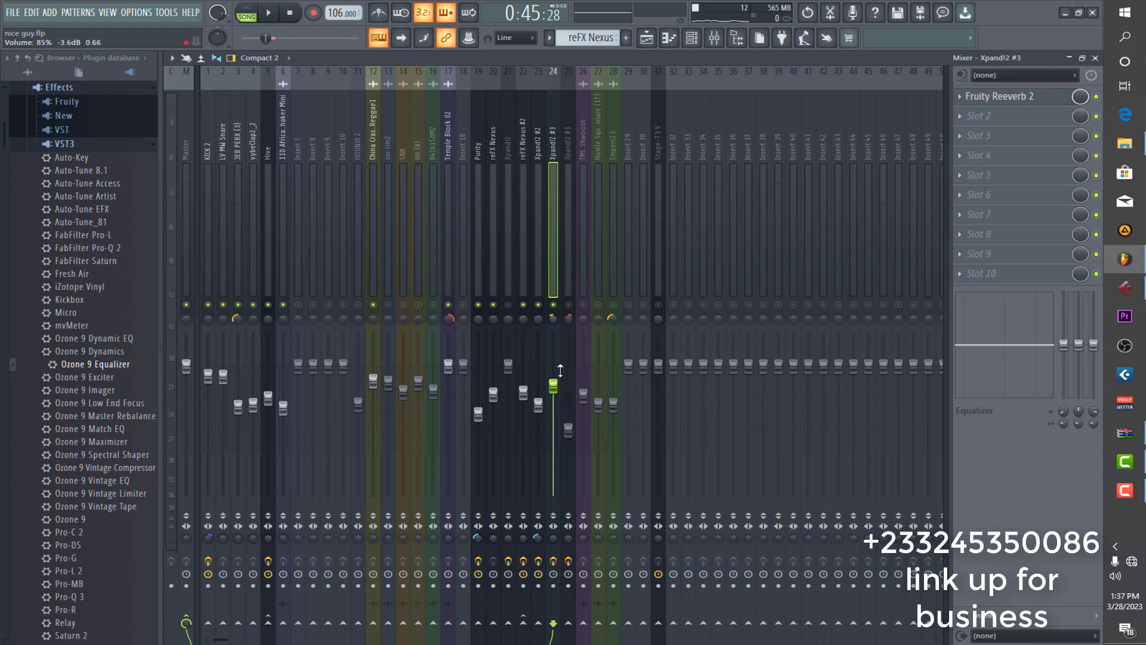
Unmute and select the second Xpand!2 #3 track on insert 25 while replaying the section.
key(space)
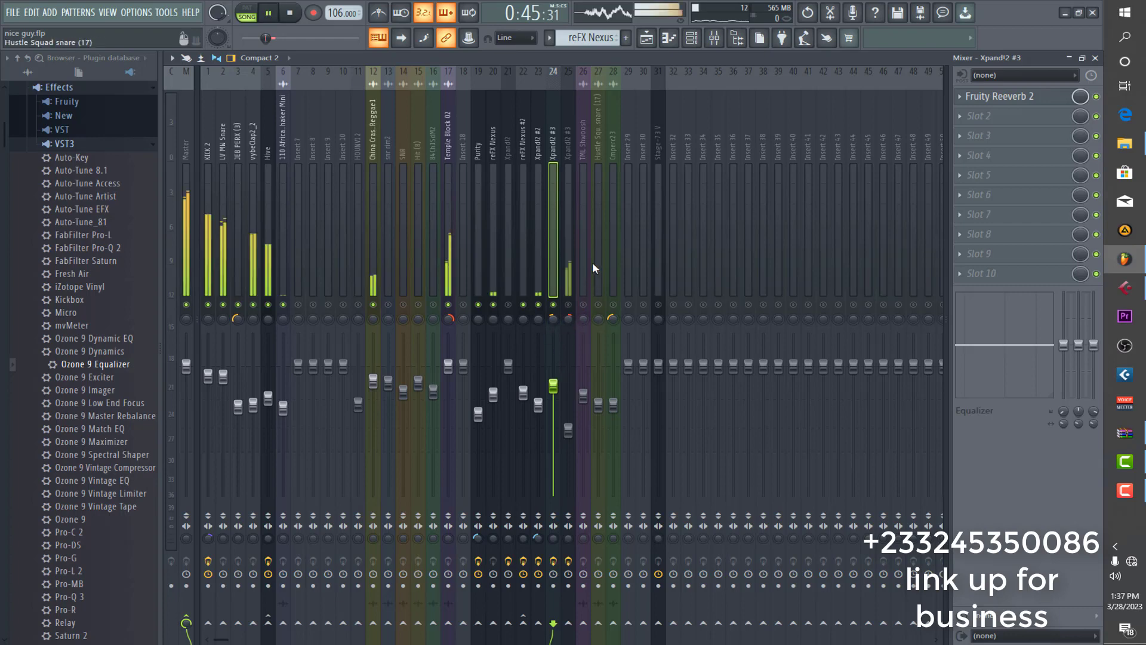
click(568, 274)
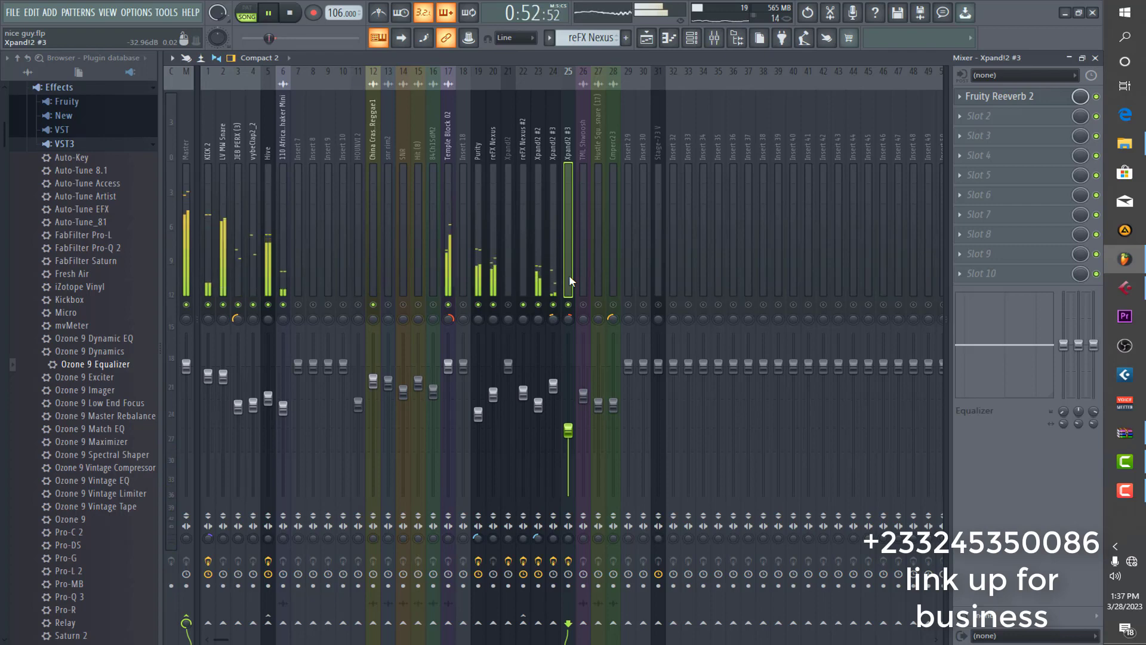
key(space)
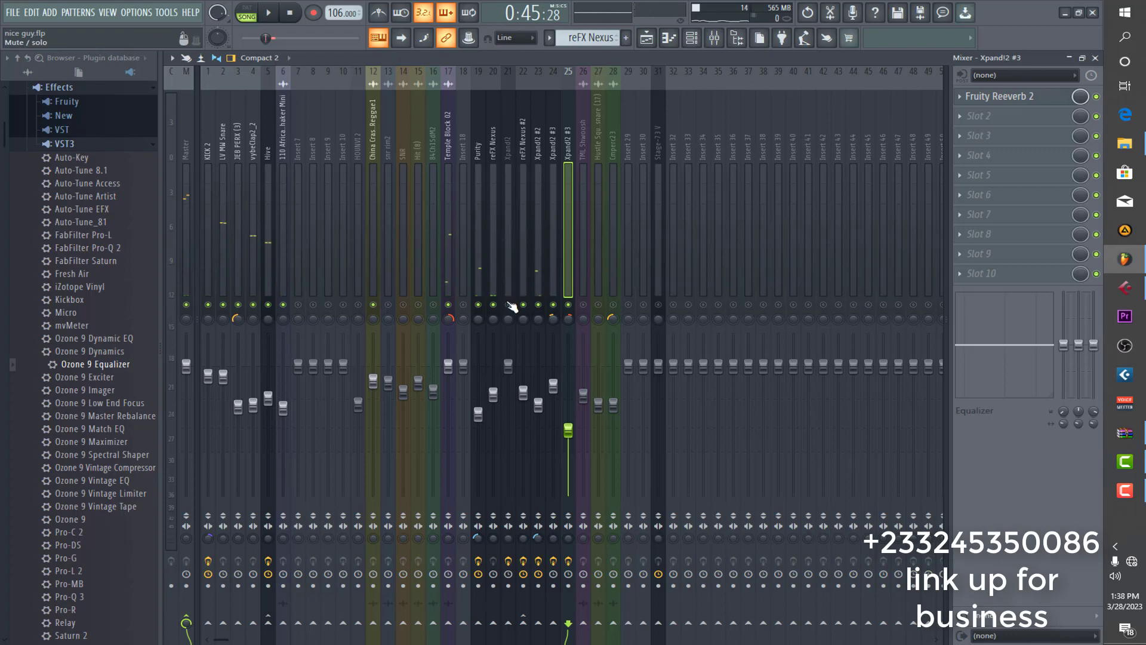
Move the playback position to about bar 8 in the playlist and unmute the Xpand!2 track on insert 21 in the mixer.
click(645, 39)
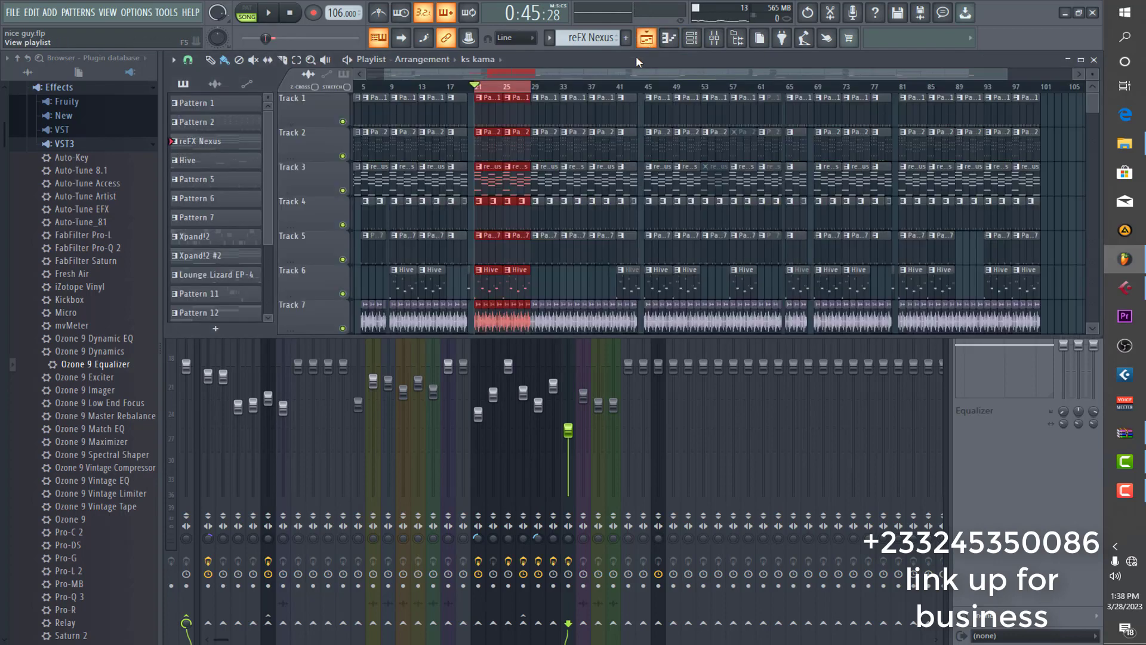
scroll(557, 132, down, 4)
scroll(557, 132, down, 1)
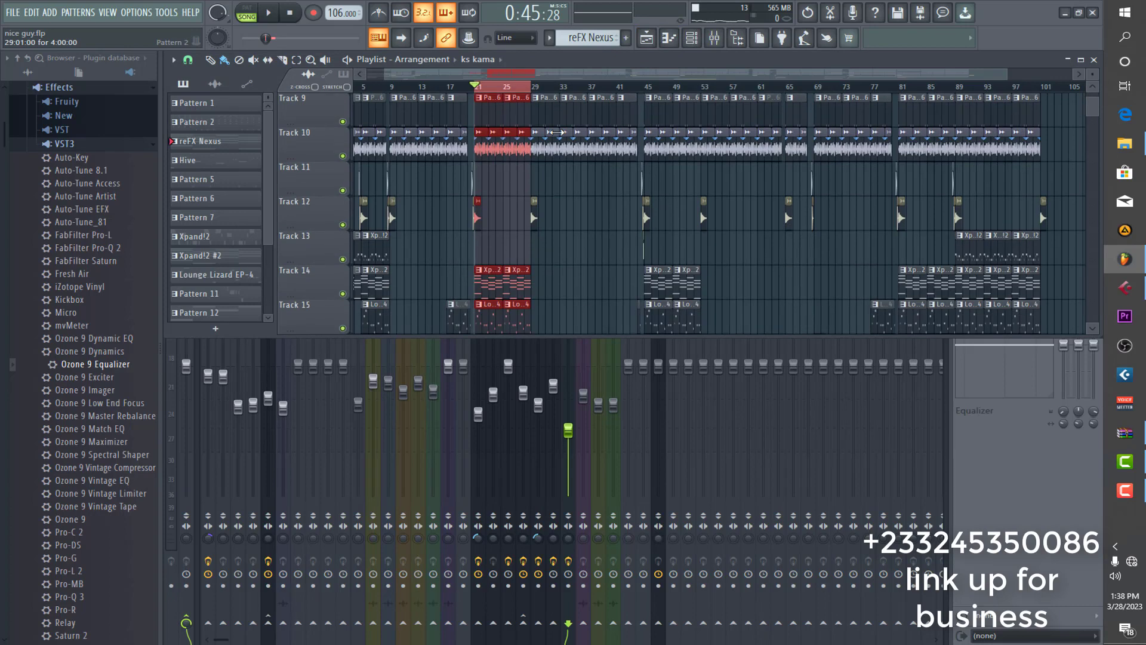
scroll(557, 132, up, 1)
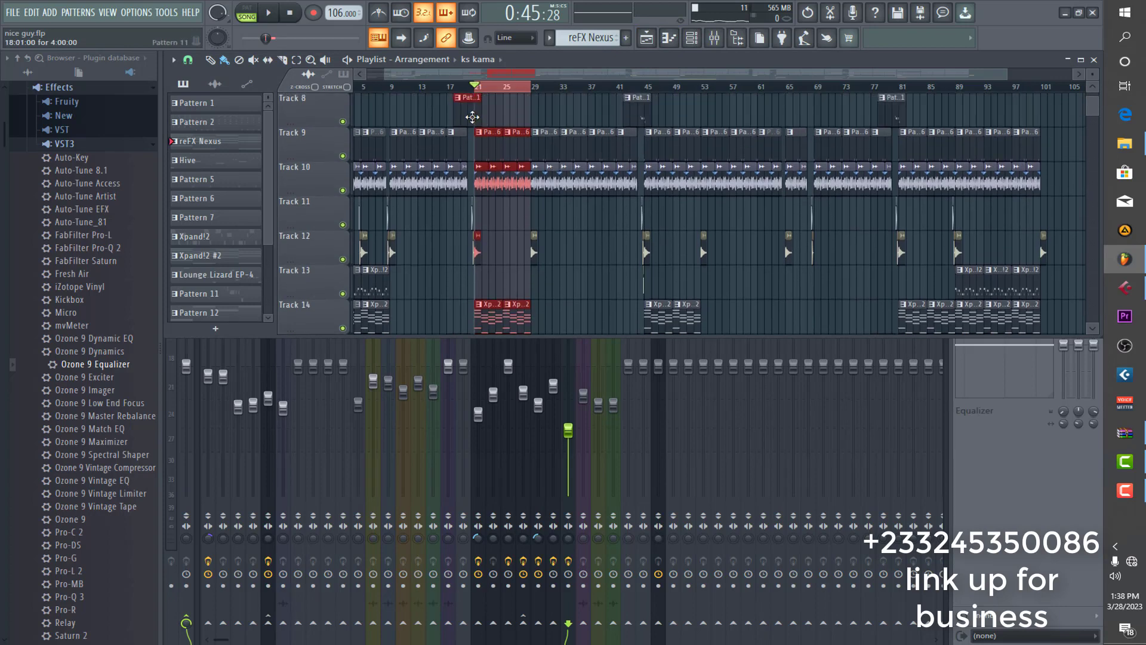
click(387, 90)
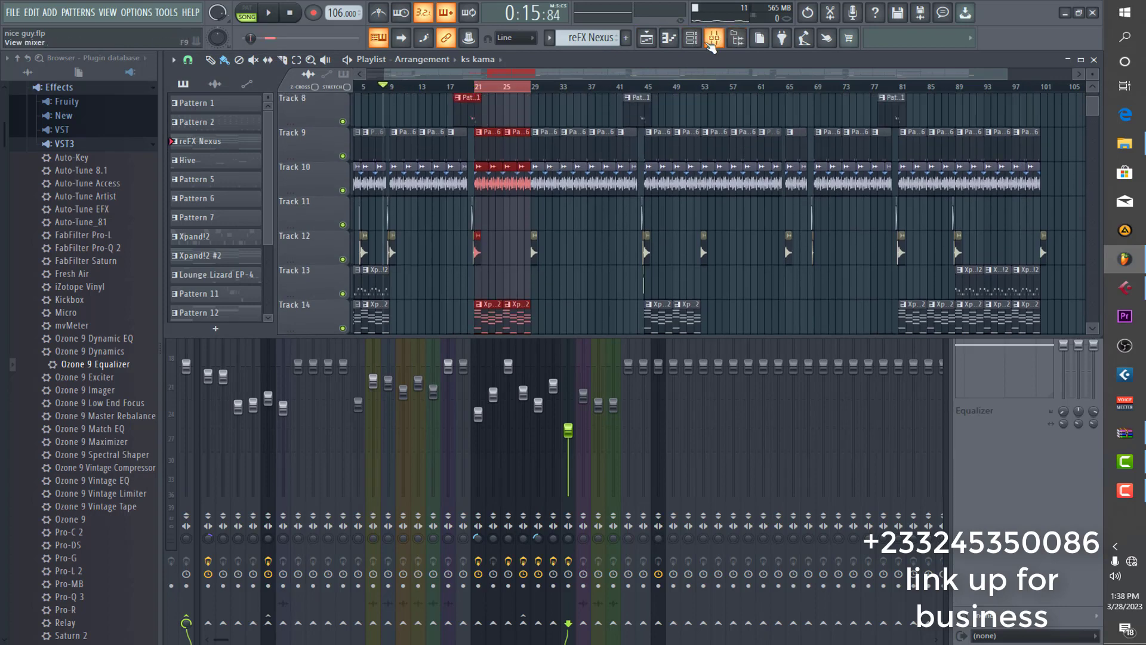
key(F5)
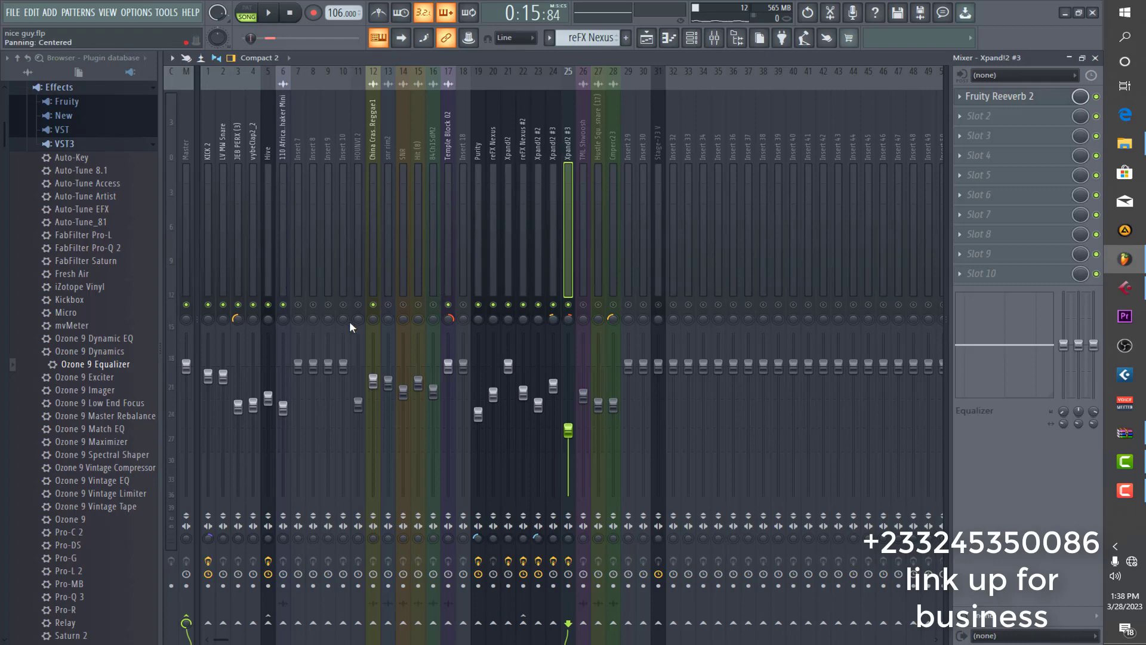
Solo and select the Xpand!2 track on insert 21 and listen to it on its own.
key(space)
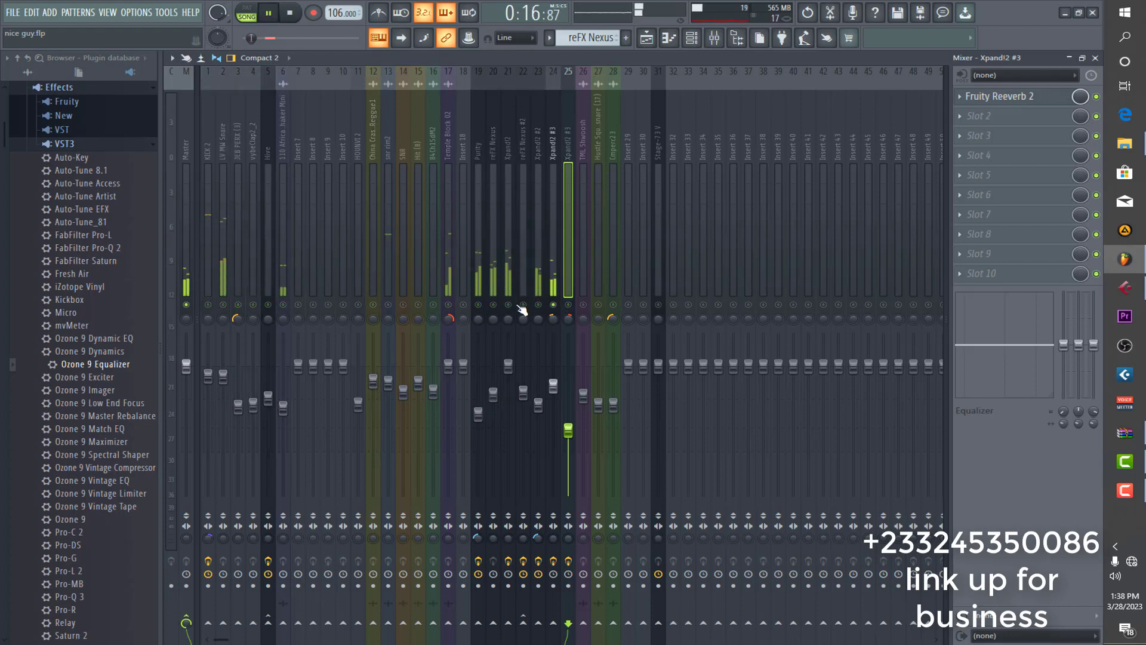
click(512, 280)
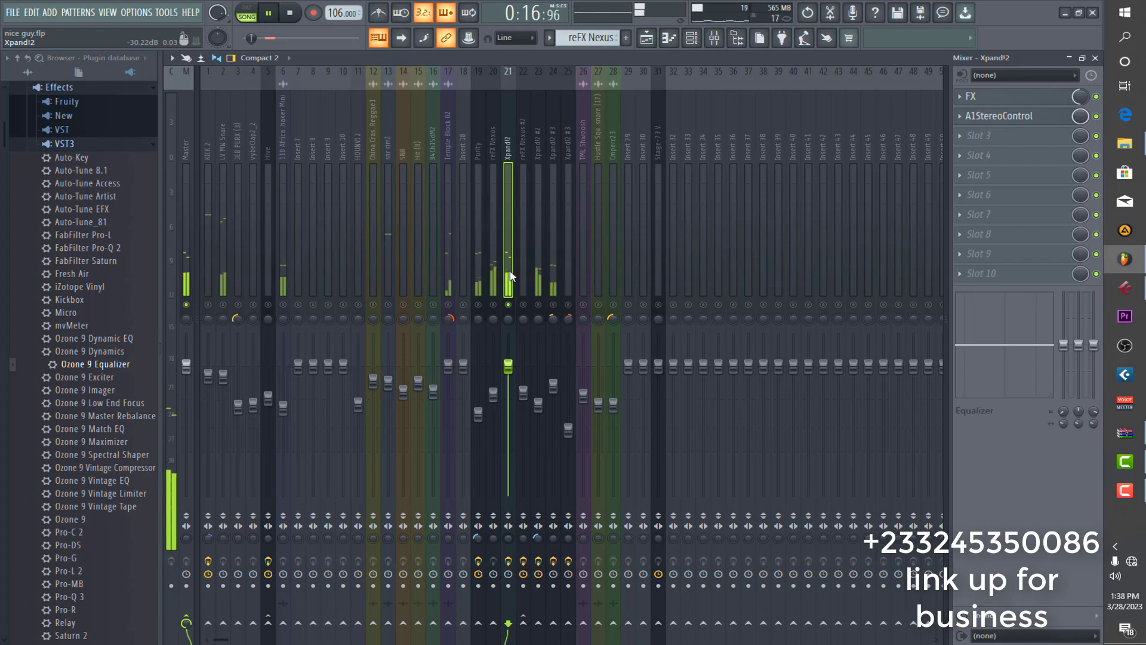
key(space)
Inspect the FX filter and A1StereoControl stereo width on the soloed Xpand!2 track and replay it.
click(995, 100)
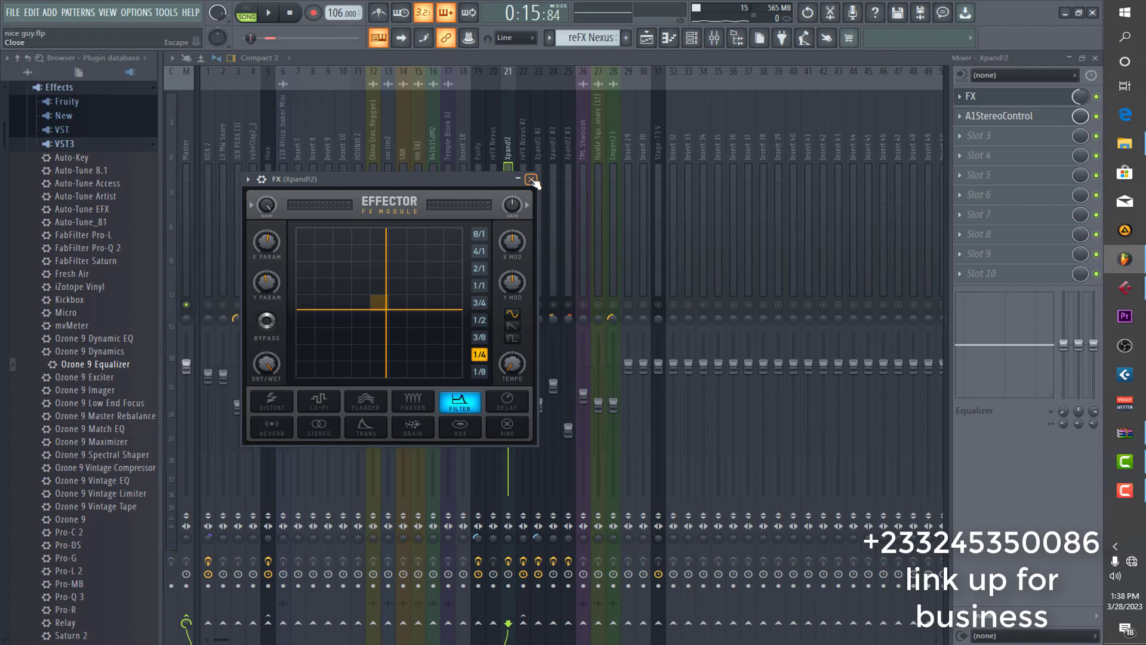
click(531, 179)
click(1040, 114)
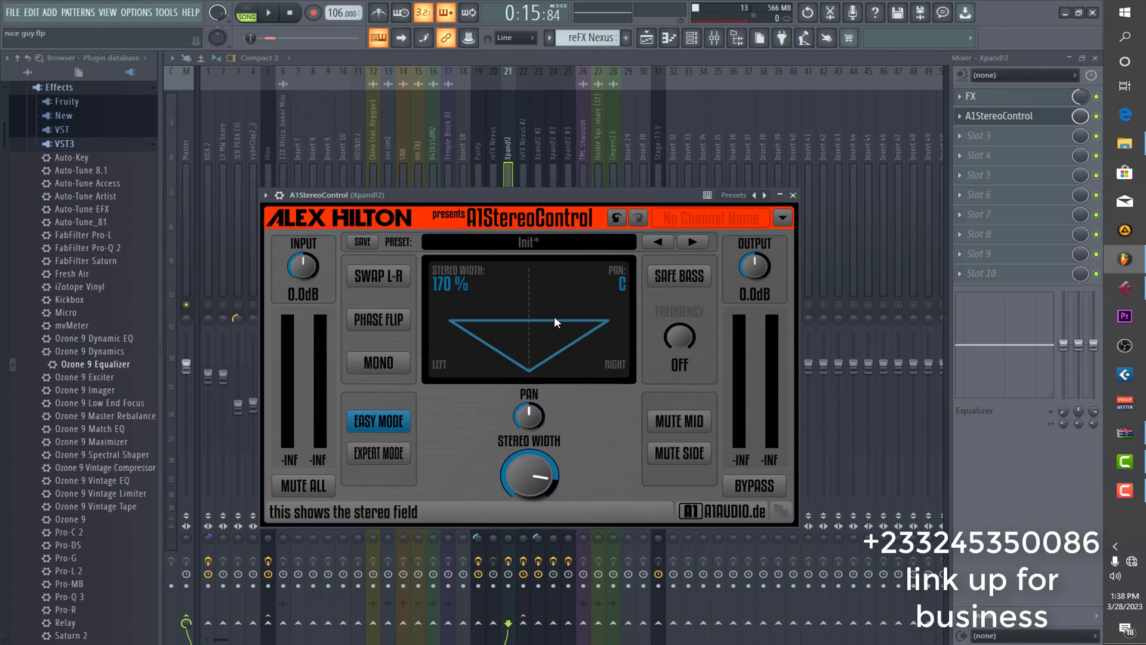
click(795, 194)
key(space)
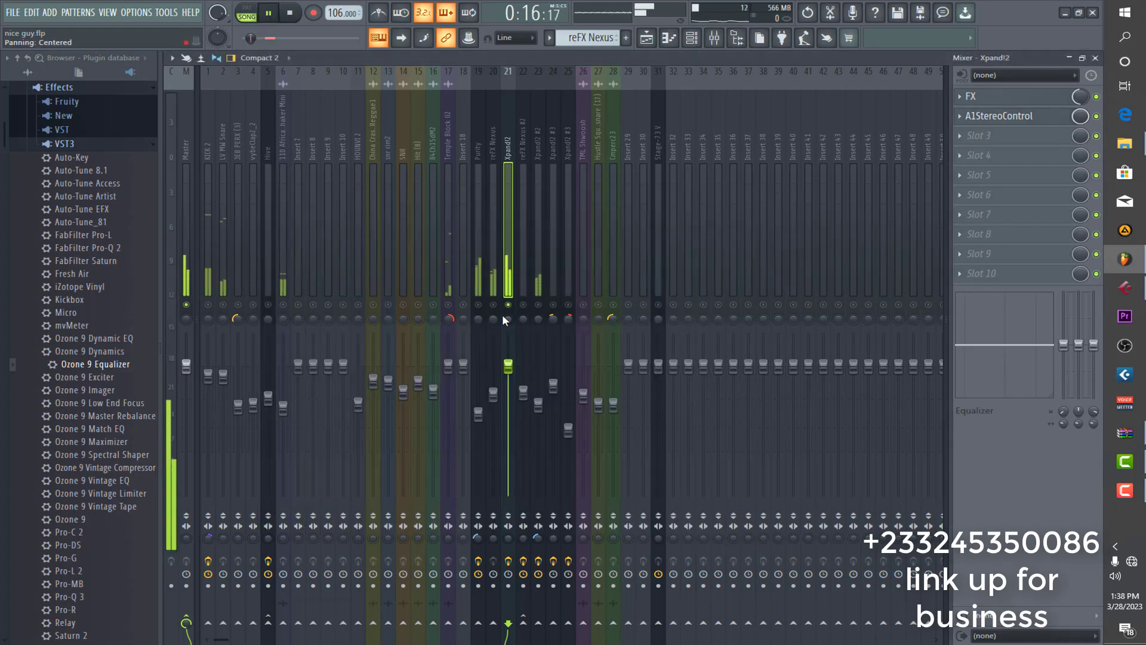
key(space)
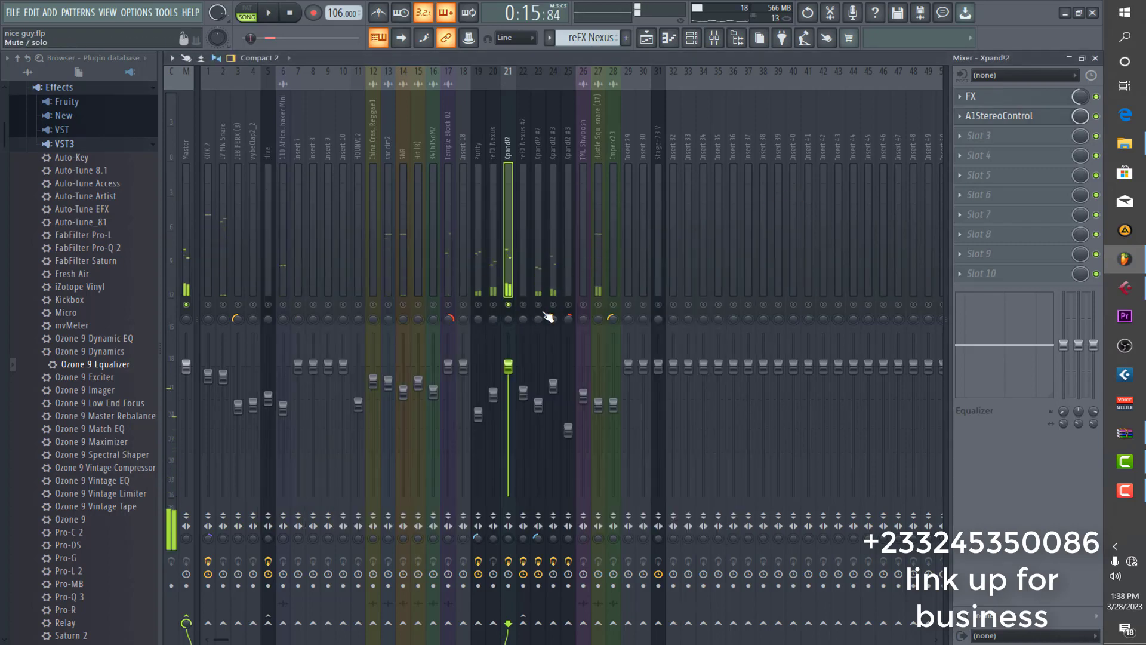
Solo and select the Xpand!2 #2 track on insert 23 and inspect its stereo separation and Fruity Compressor settings.
click(540, 282)
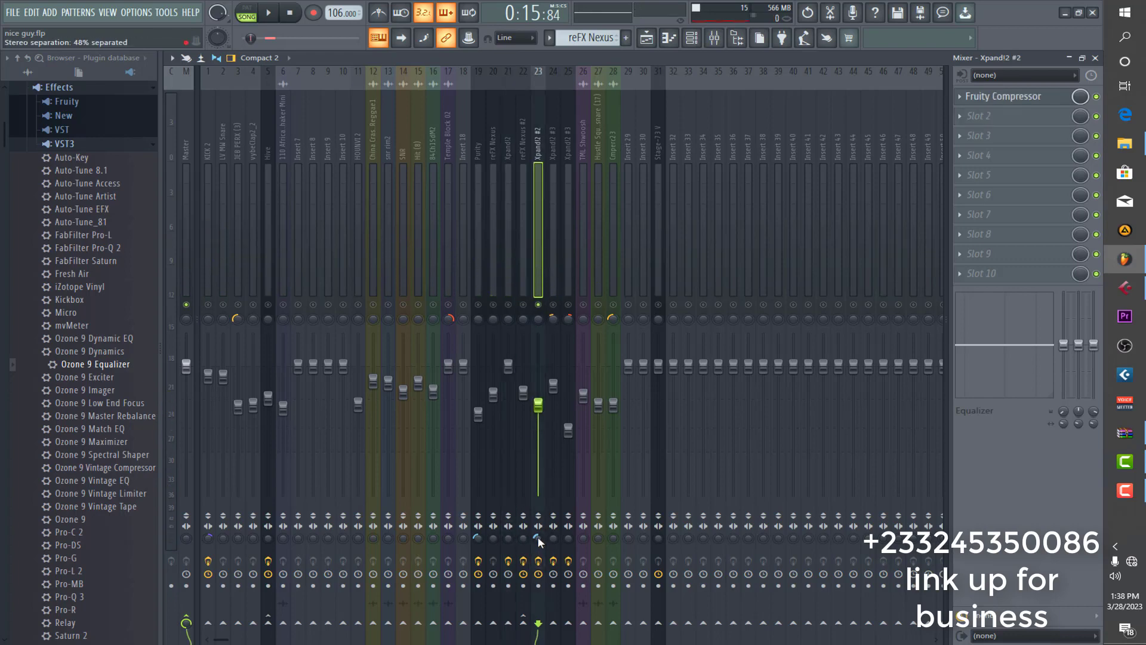
click(1022, 96)
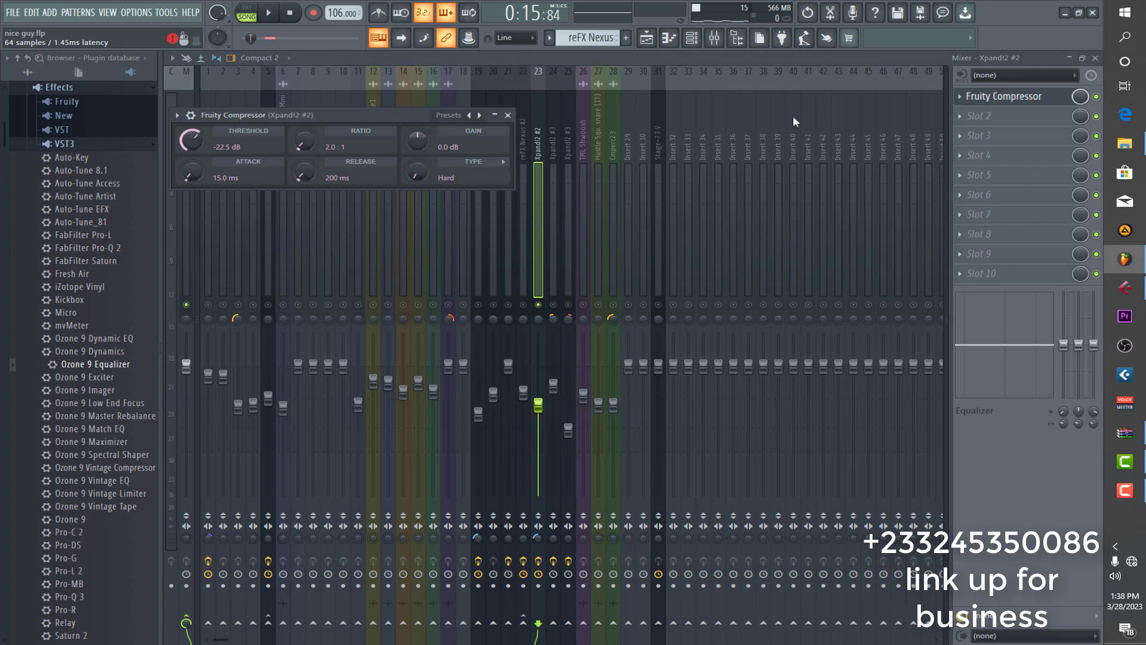
click(507, 115)
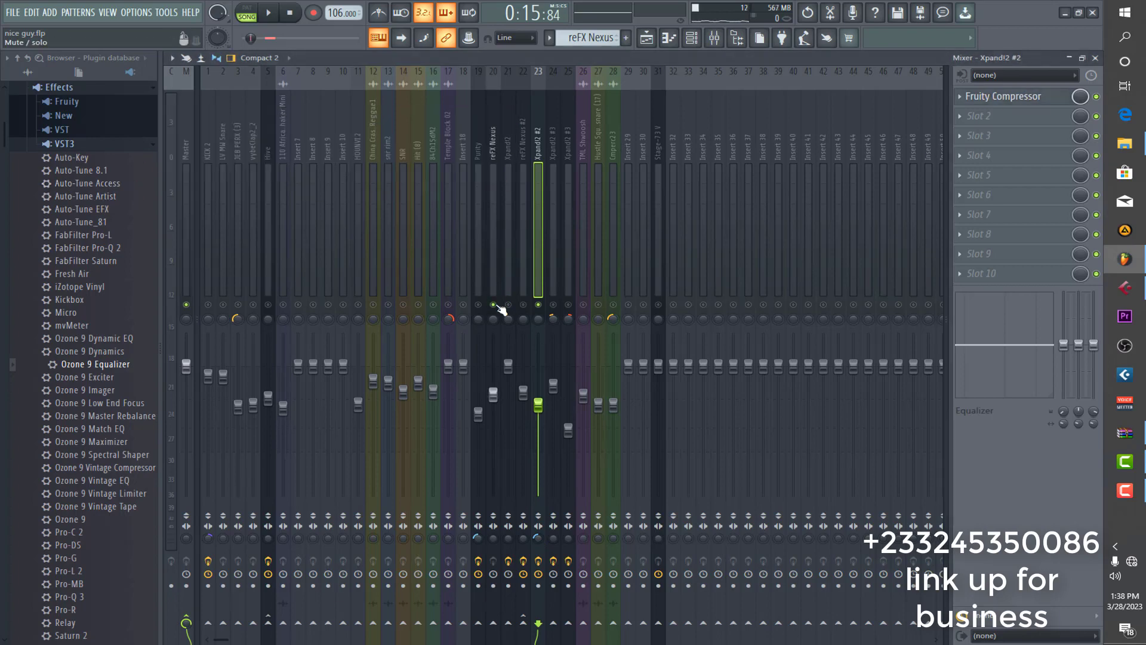
Unmute reFX Nexus on insert 20 alongside the soloed Xpand!2 #2 and play the two tracks together.
key(space)
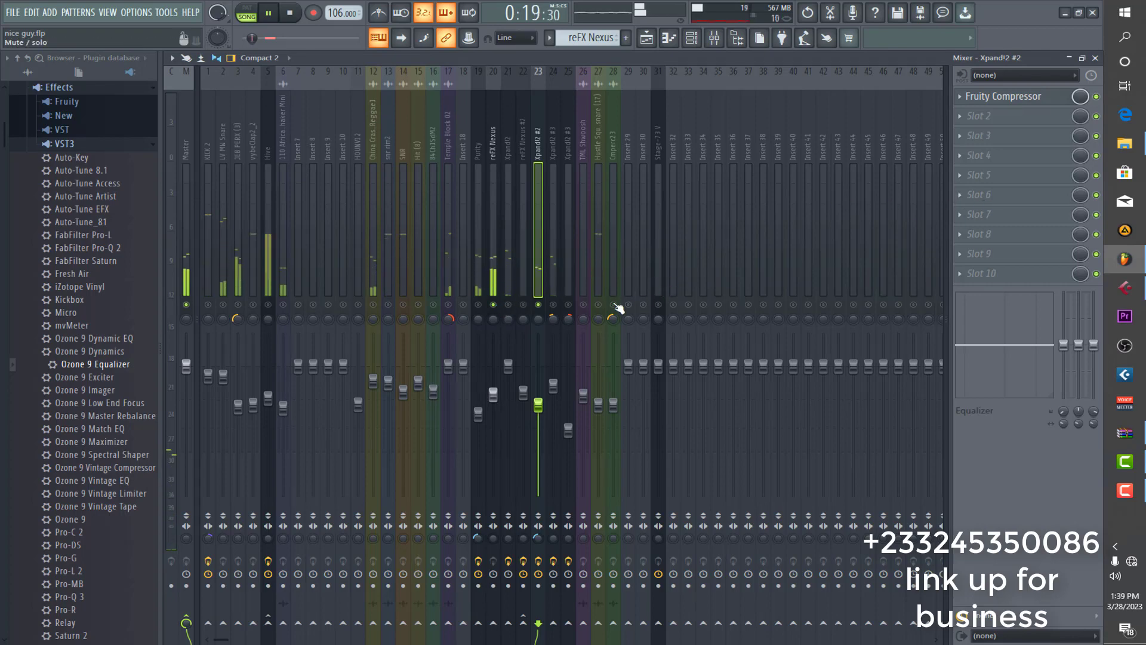
key(space)
key(space)
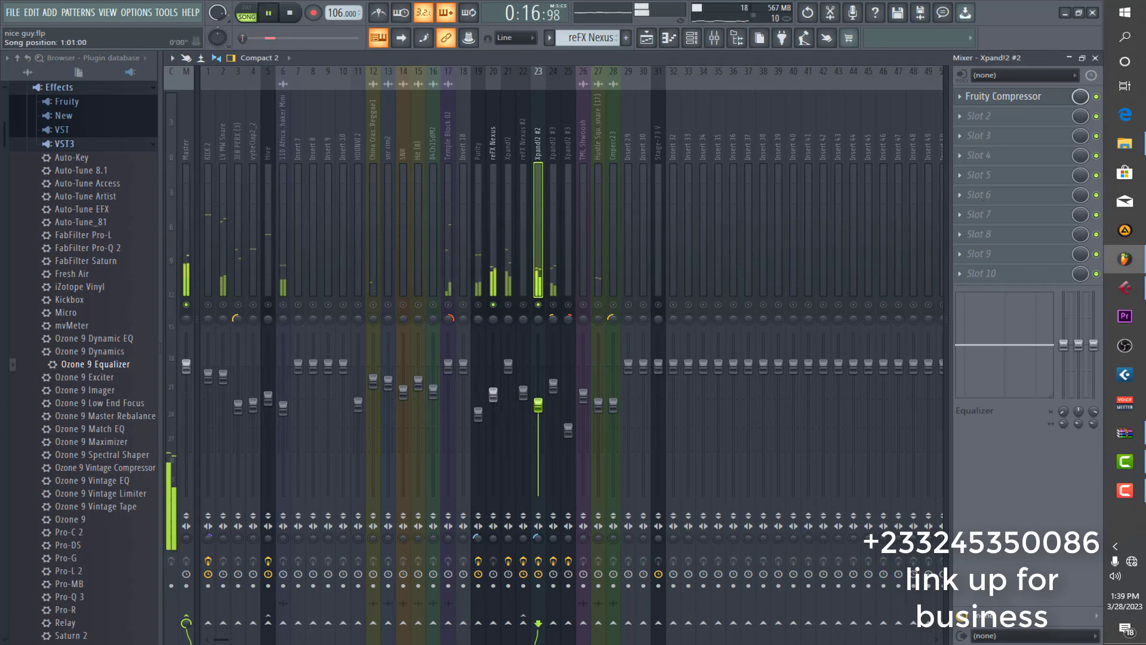
Unmute and select the TML Shwoosh track on insert 26 and play it from the start of the song.
click(584, 268)
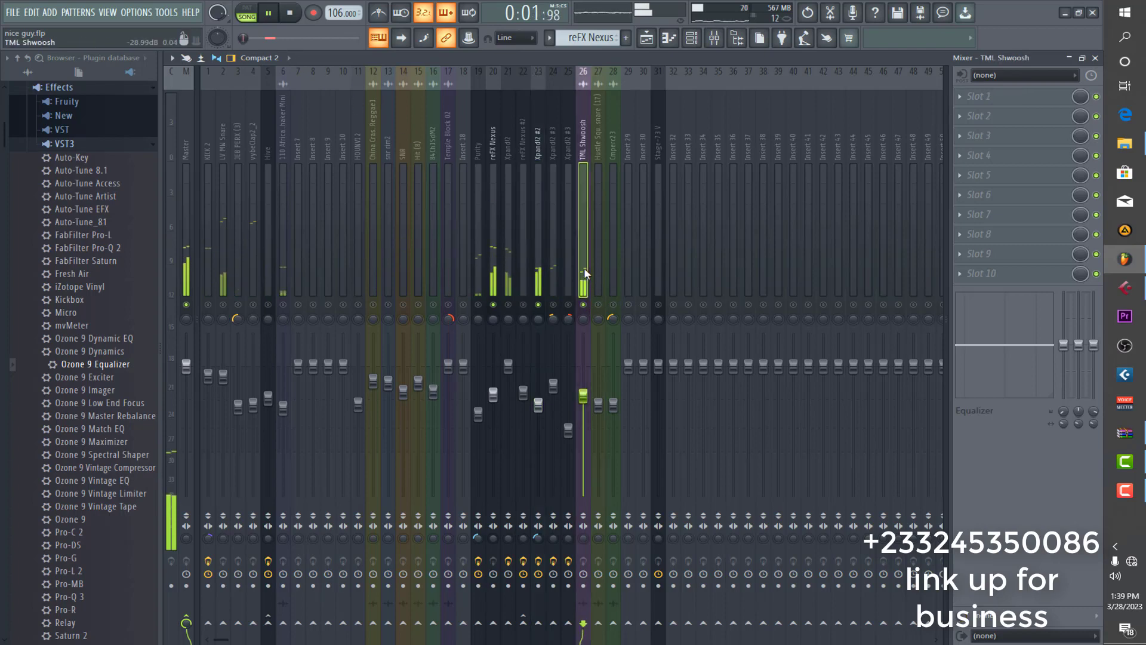
key(space)
key(space)
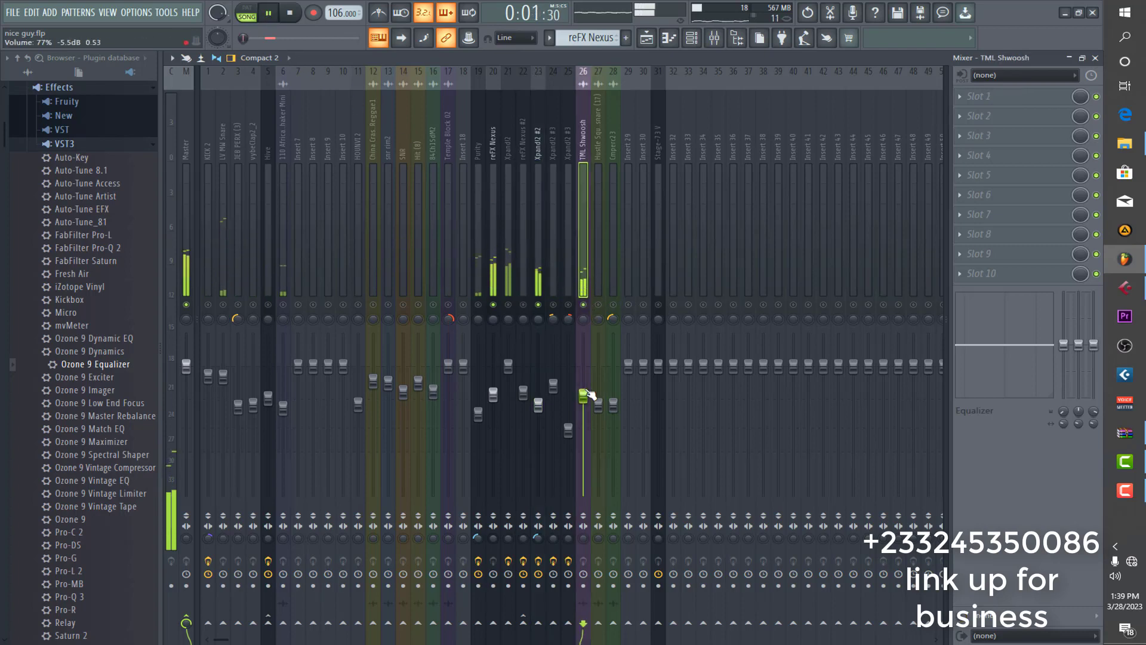
Stop the TML Shwoosh playback, unmute all mixer tracks and play the full beat from the start.
key(space)
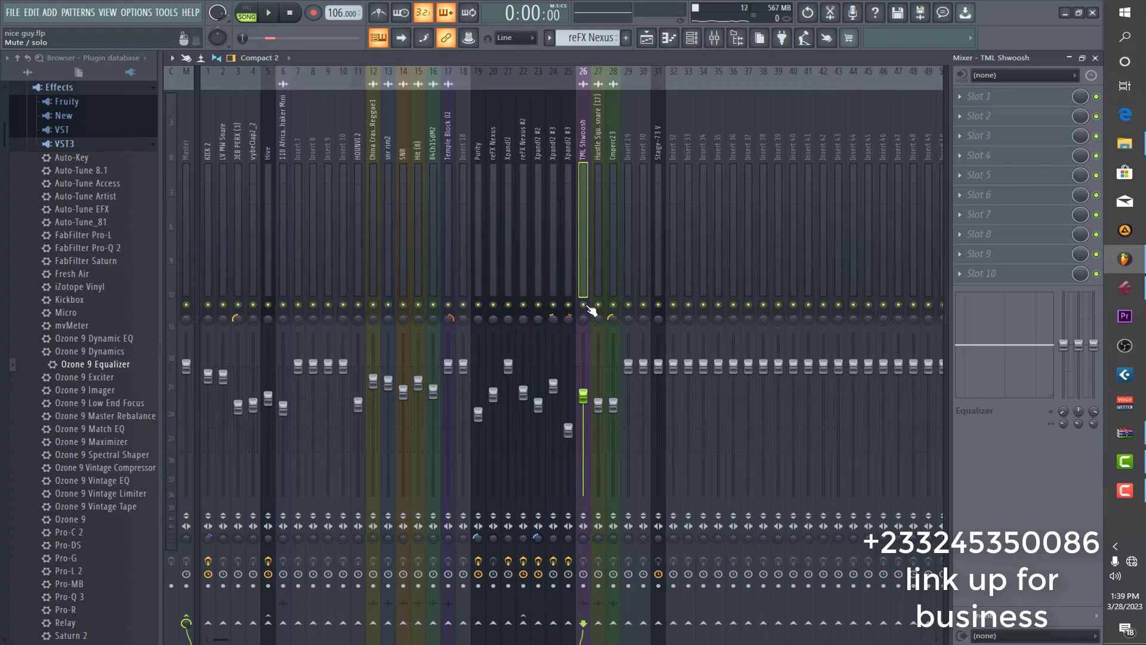
key(space)
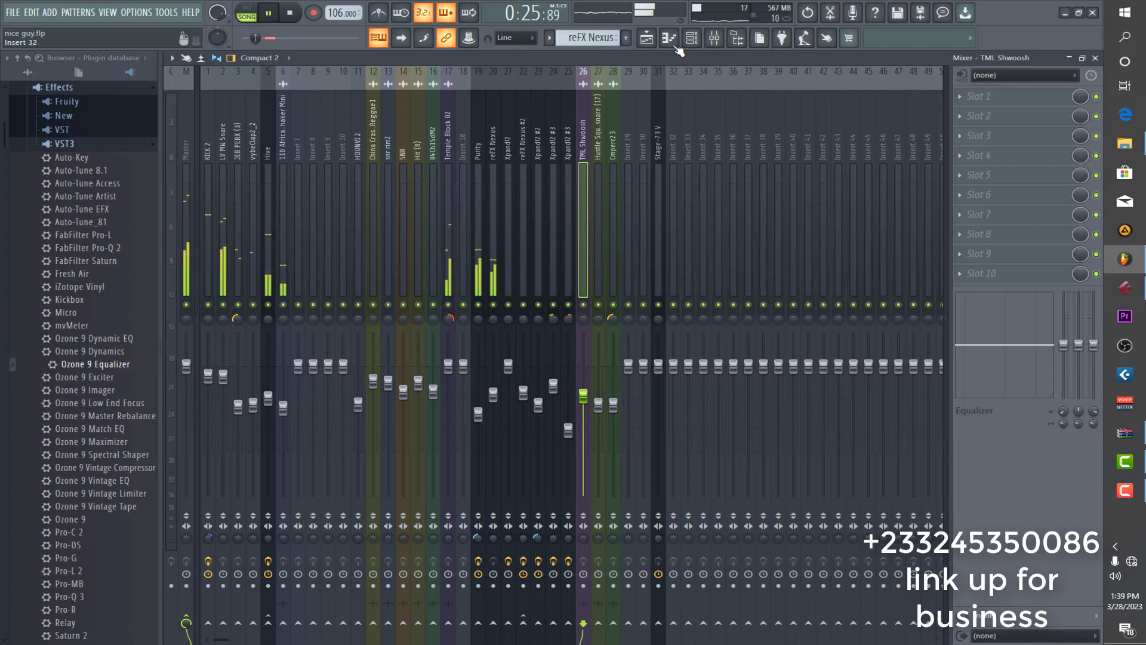
Look over the playlist arrangement while the full beat plays, and return to the mixer to stop playback.
click(1096, 58)
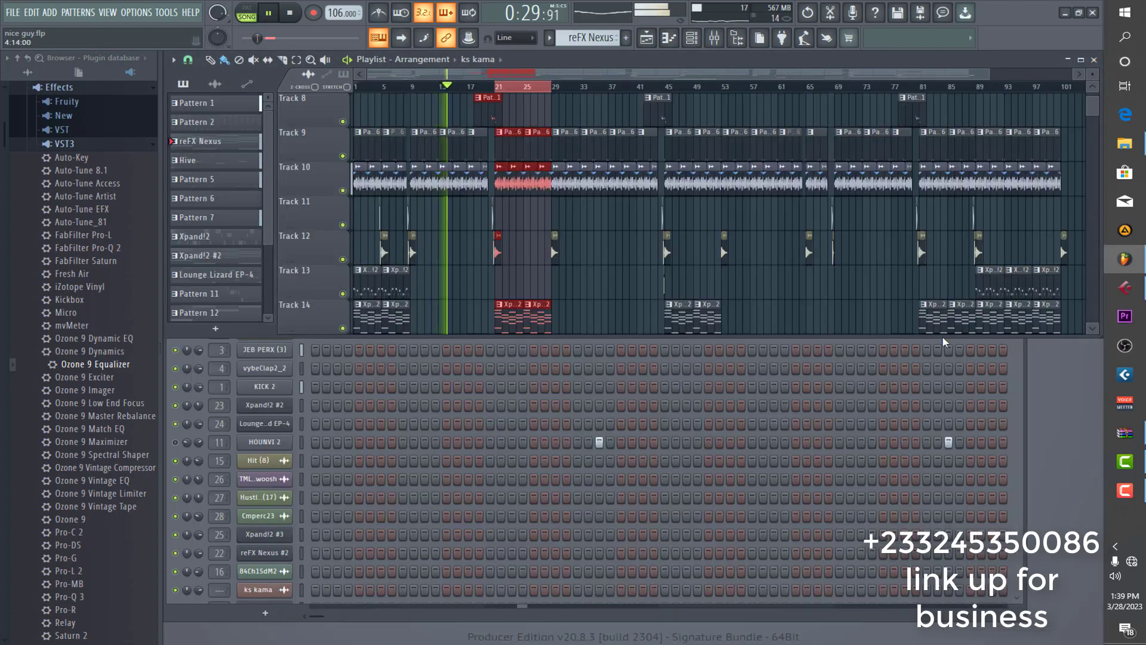
scroll(759, 241, down, 4)
scroll(758, 241, up, 11)
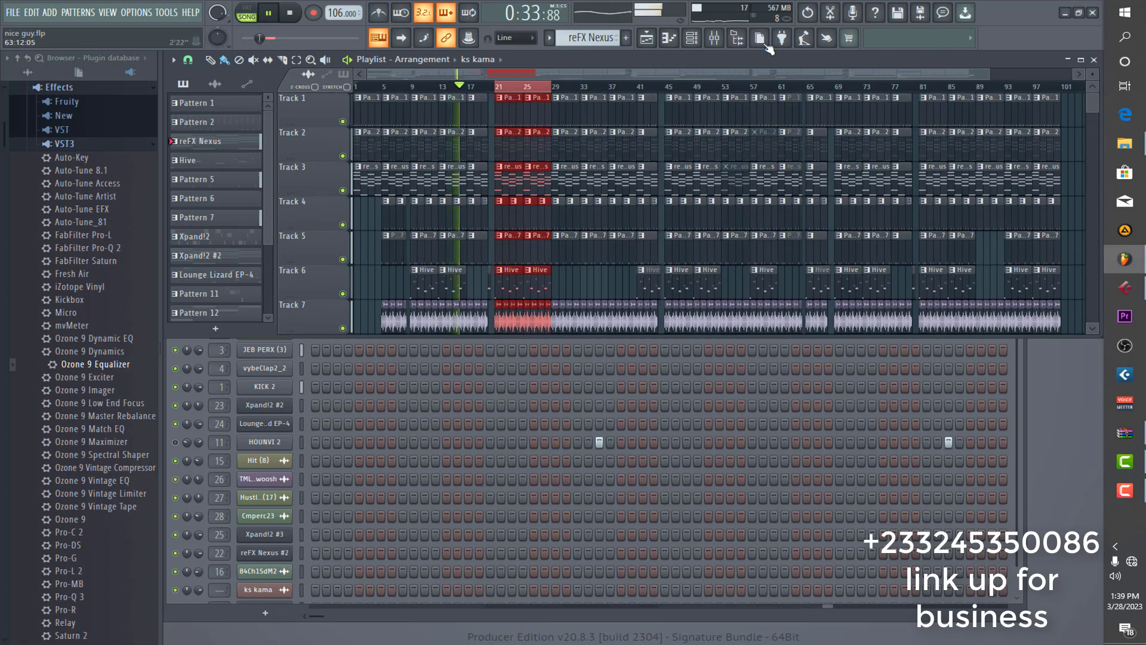
click(714, 38)
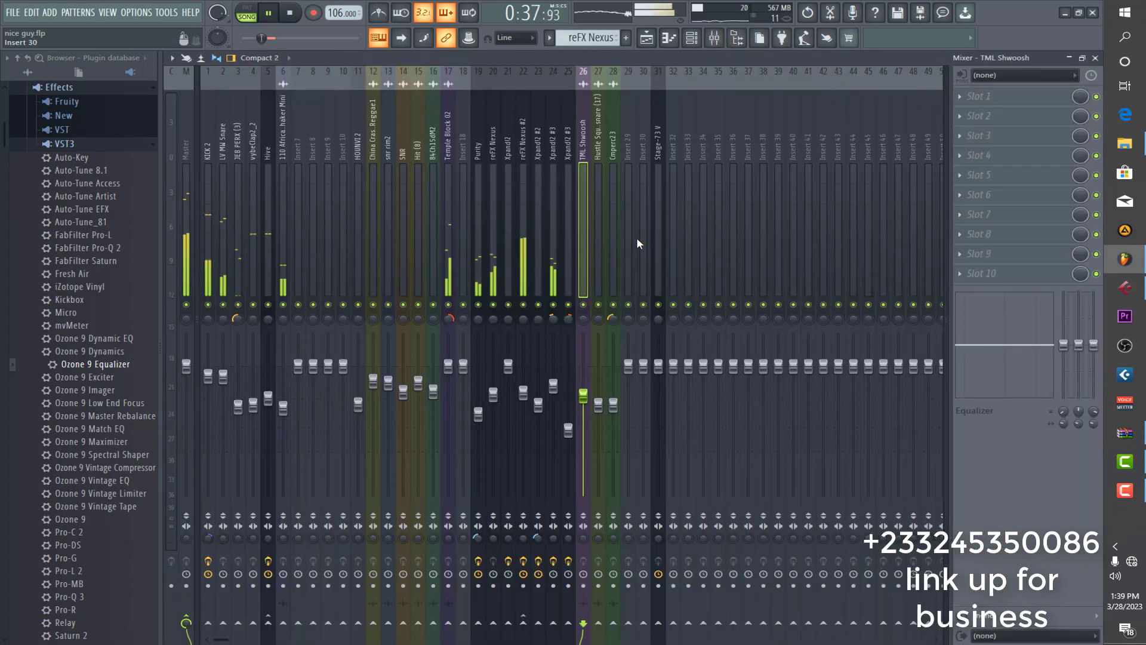
key(space)
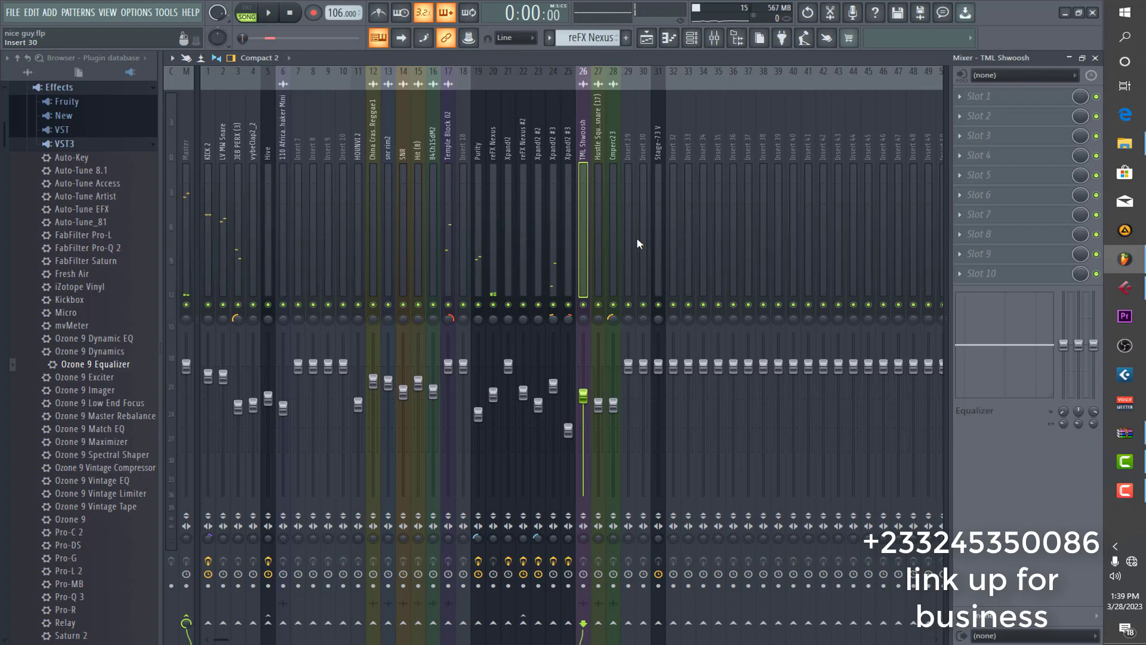